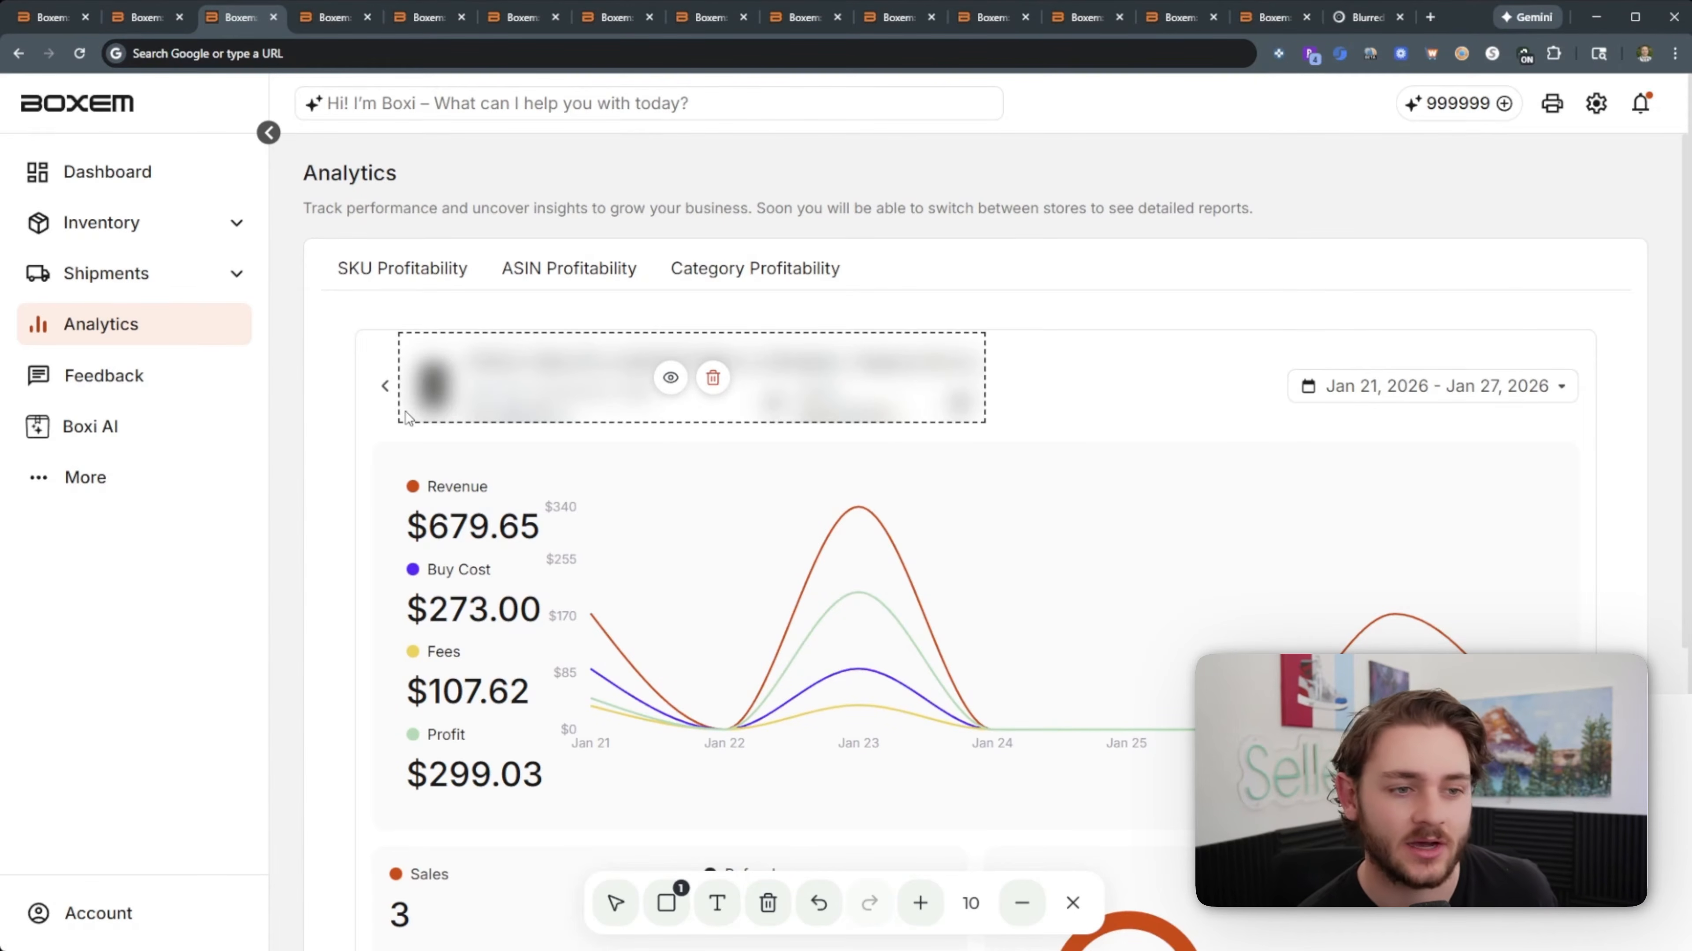
# Step: Run a Bulk Ungating check on the suggested ASINs from the Inventory page and download the partial results
pyautogui.scroll(-6, 333, 533)
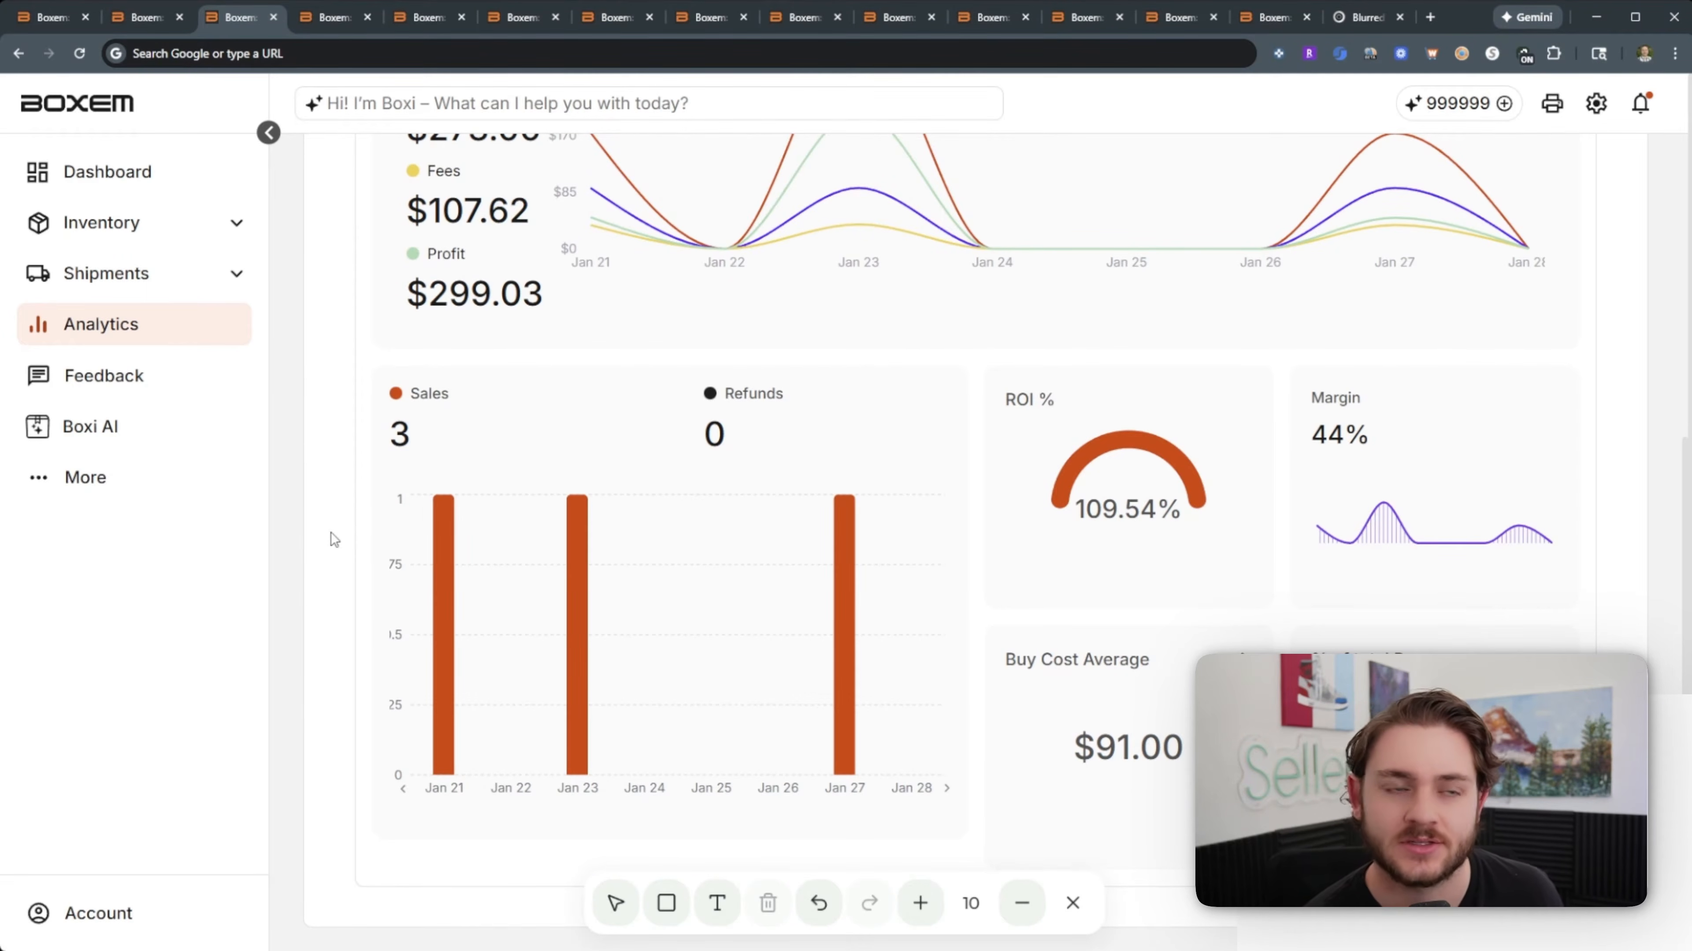
pyautogui.hotkey('ctrl', 'Tab')
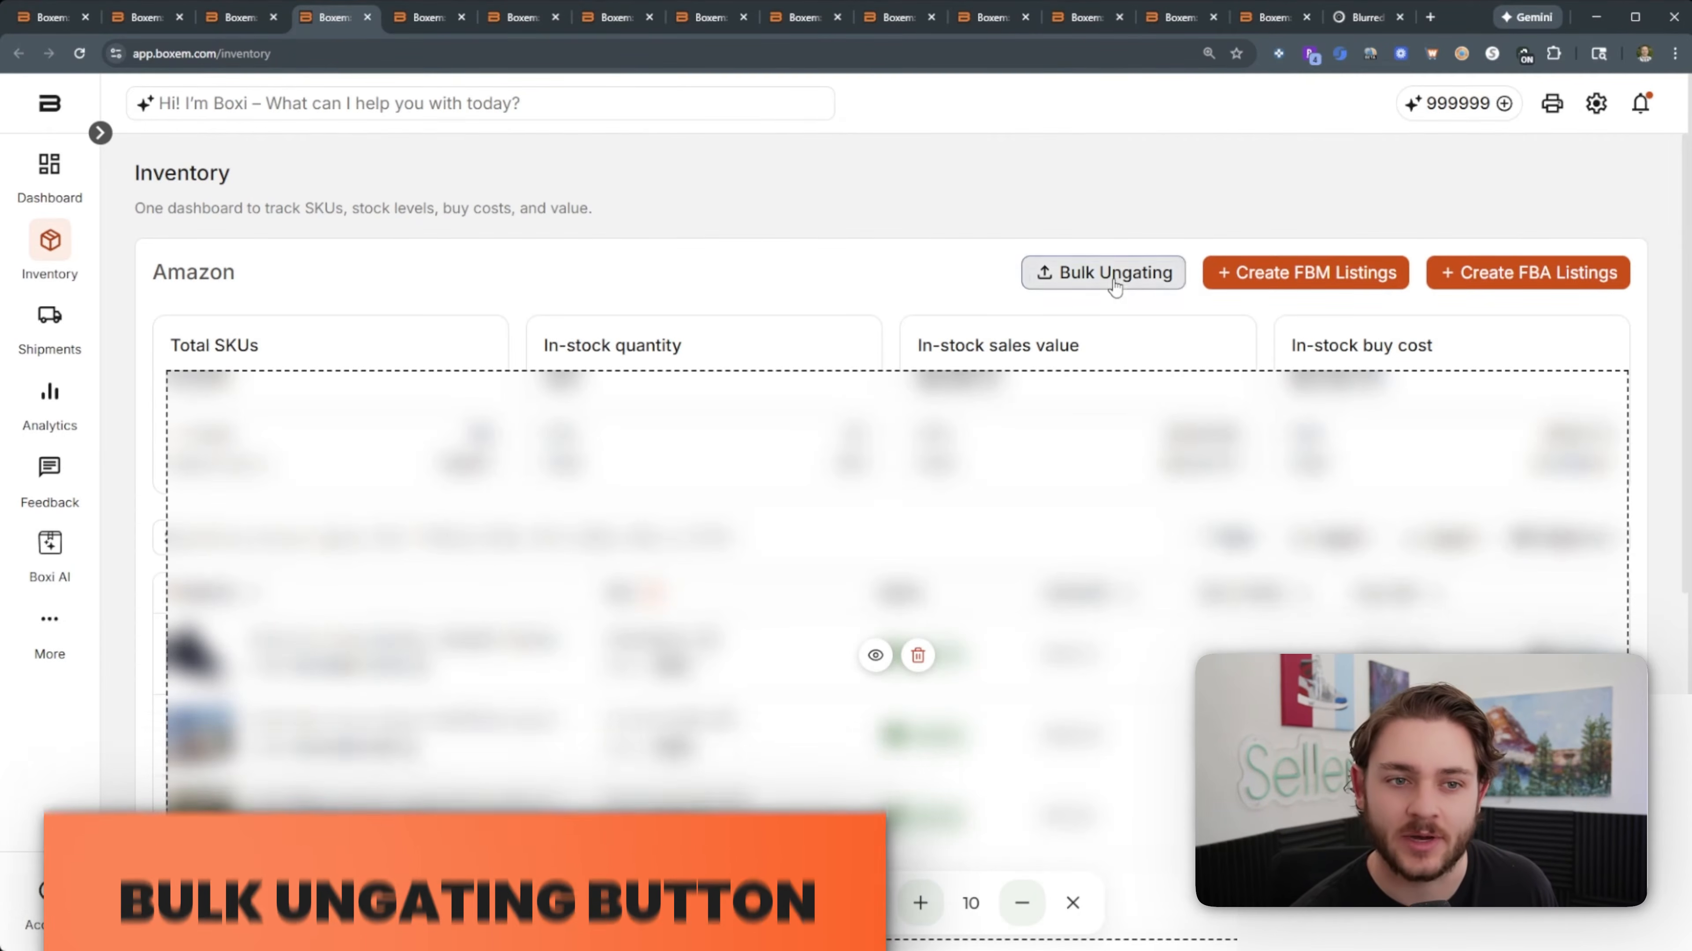
pyautogui.click(1115, 285)
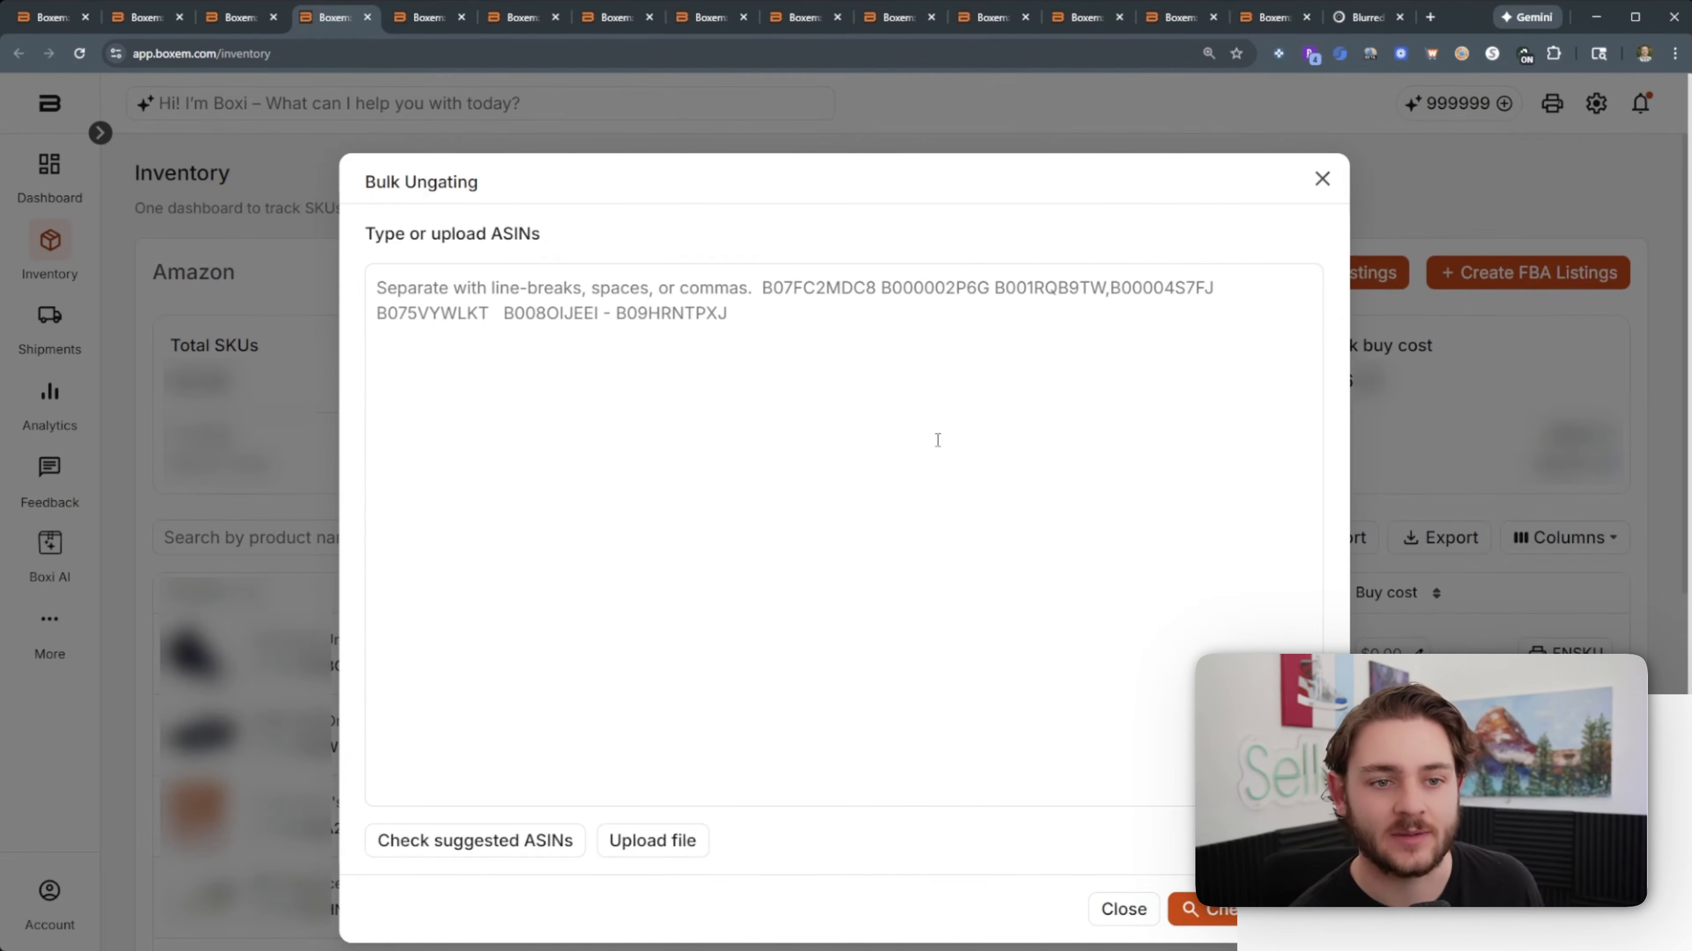
pyautogui.click(511, 851)
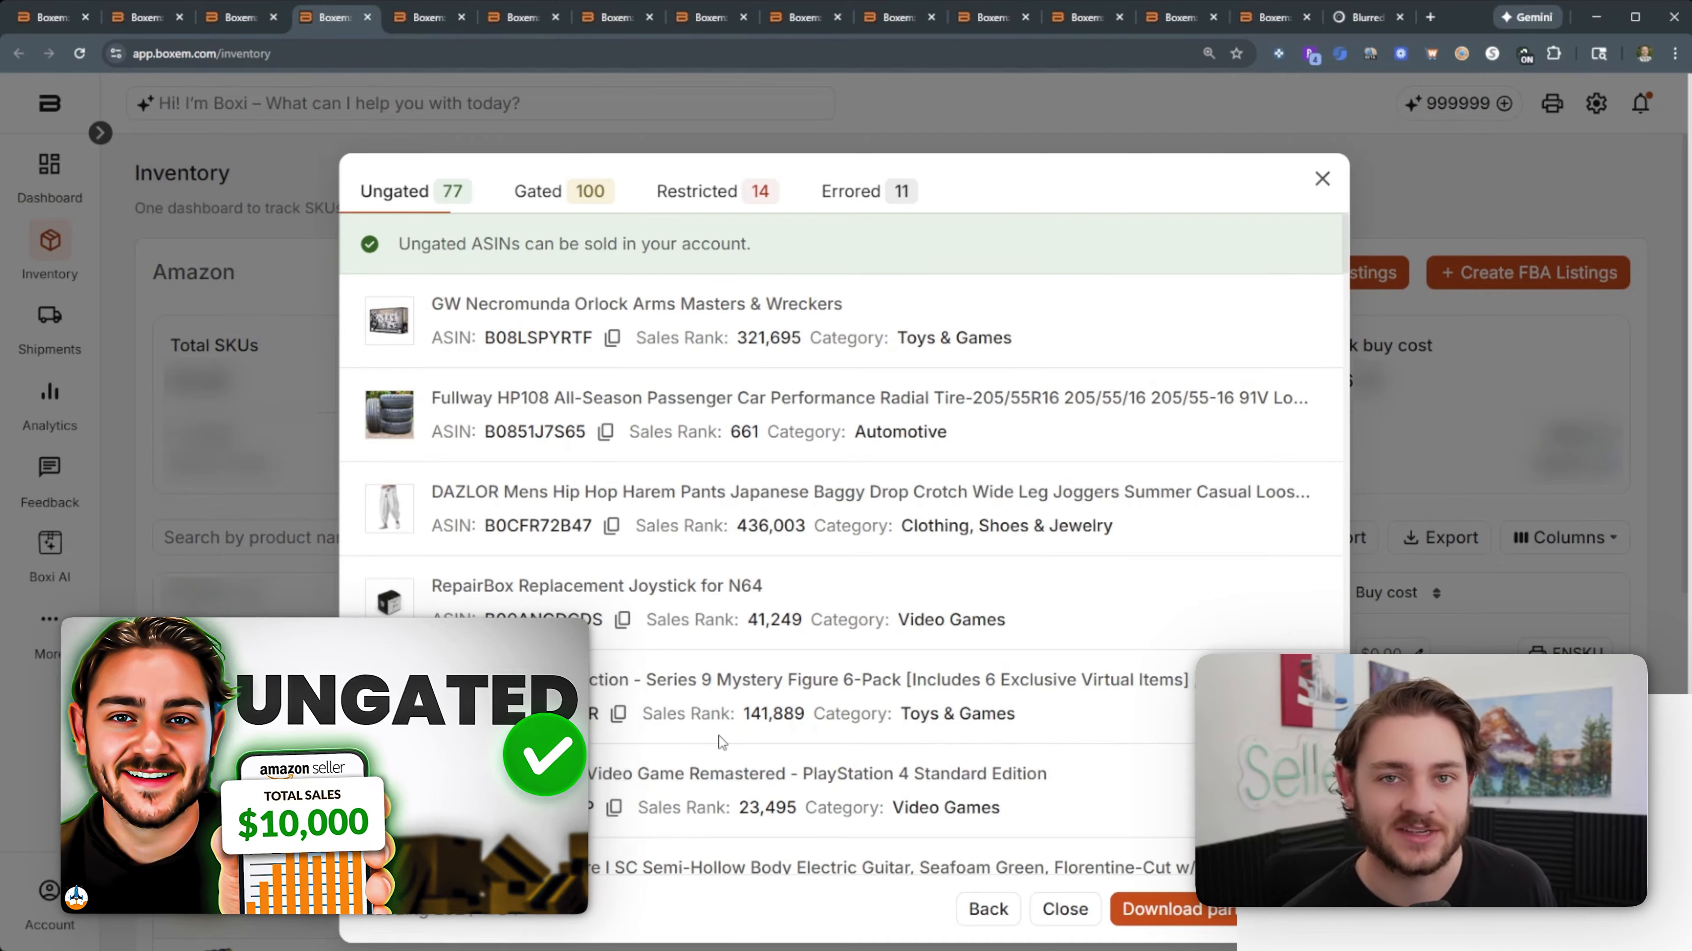
pyautogui.click(1146, 925)
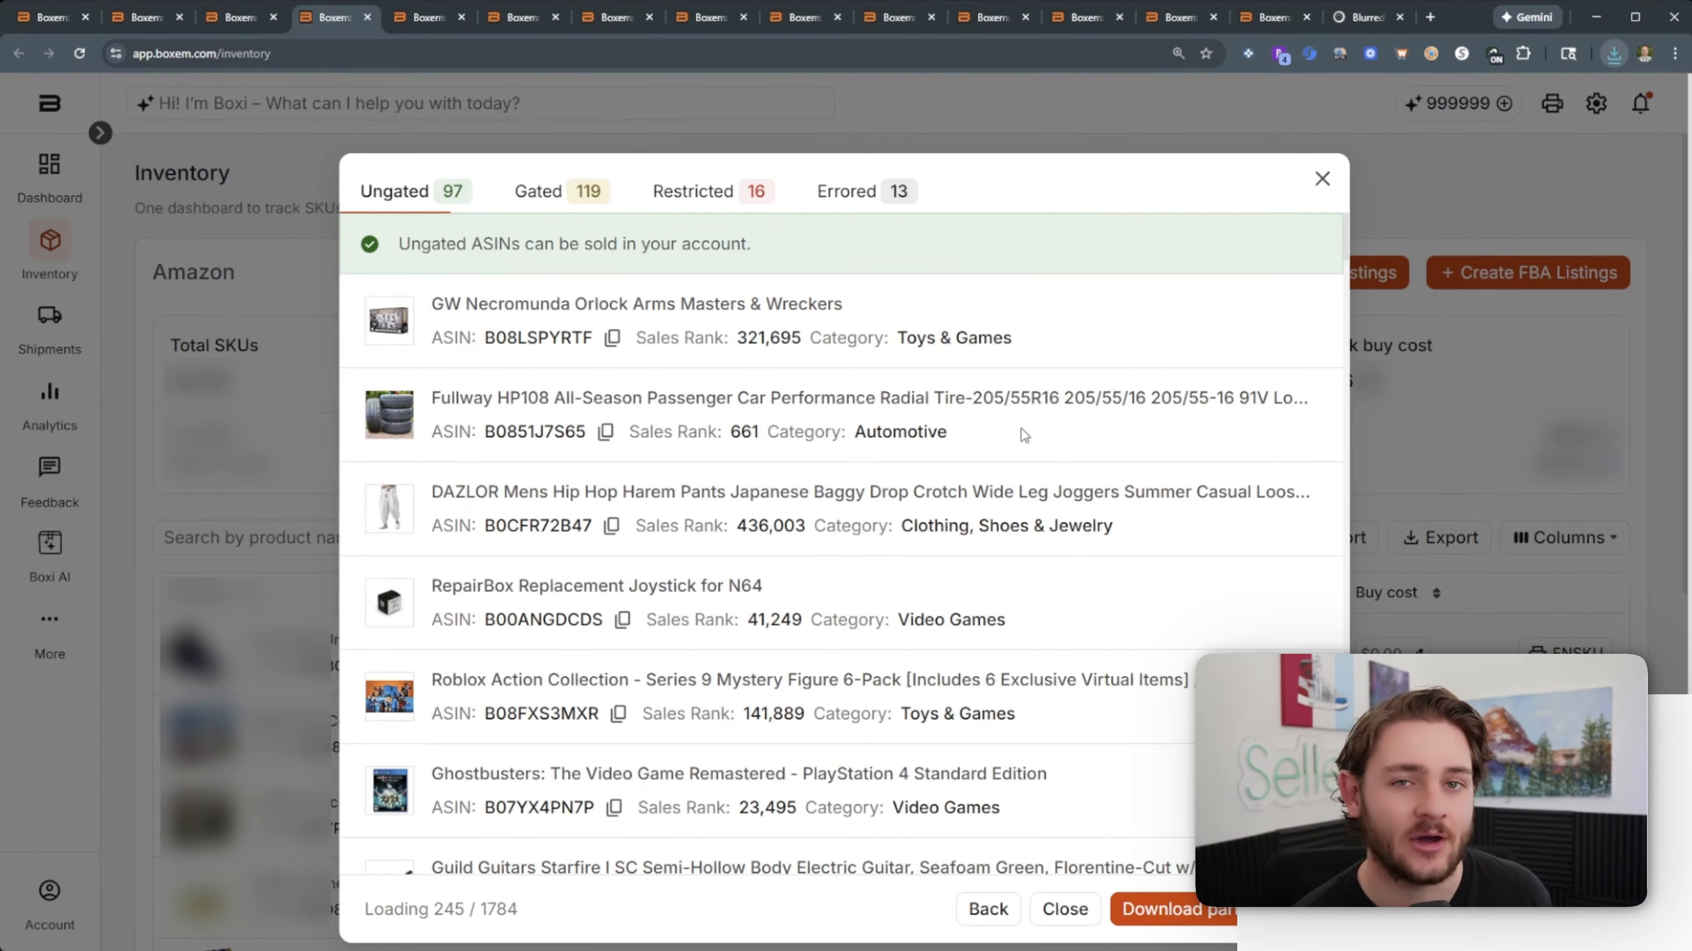
# Step: Search for the product with ASIN B07MQRTPMH on the Create FBA Listings page
pyautogui.hotkey('ctrl', 'Tab')
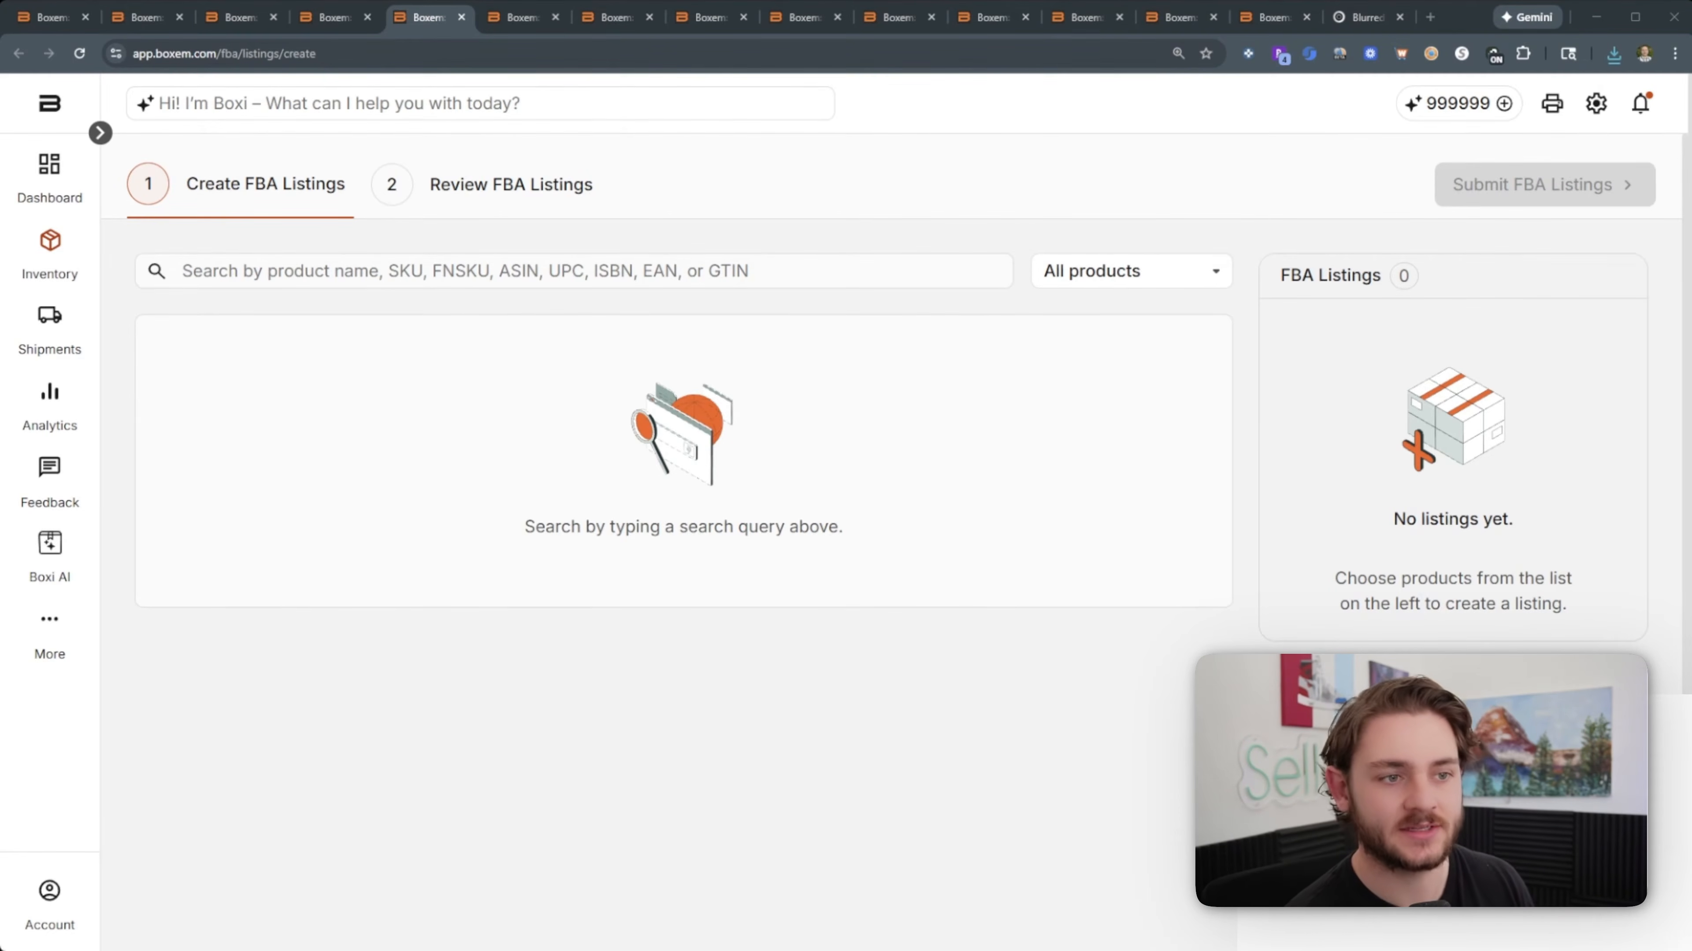
pyautogui.moveTo(50, 241)
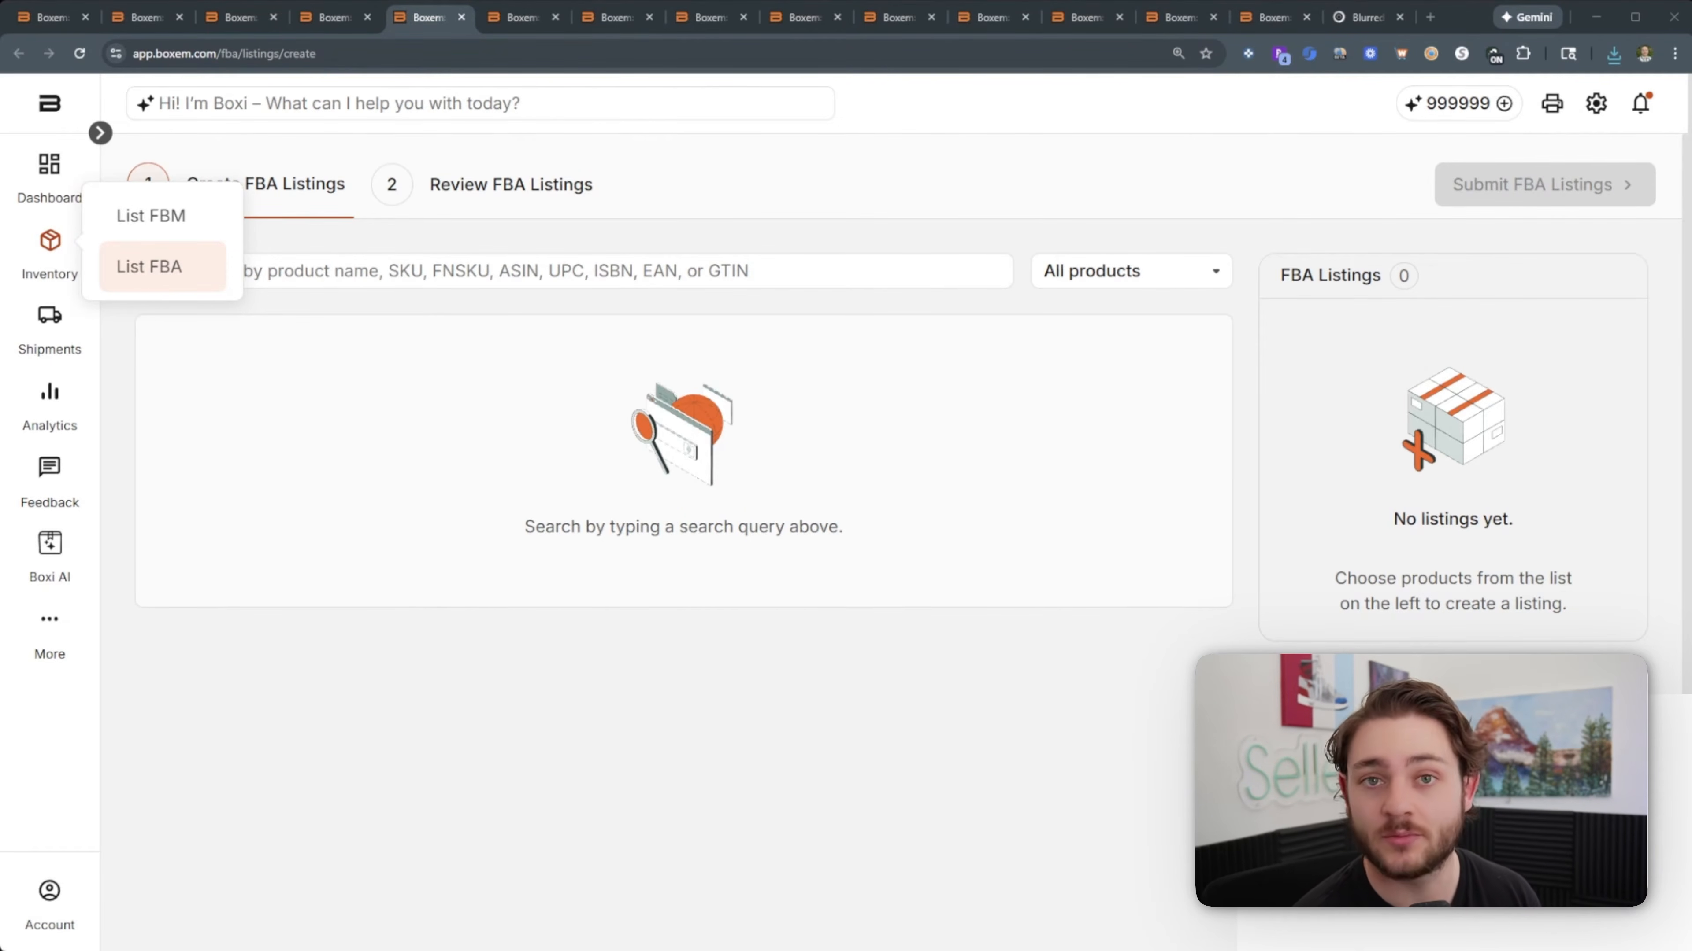
pyautogui.click(686, 280)
pyautogui.write('B07MQRTPMH')
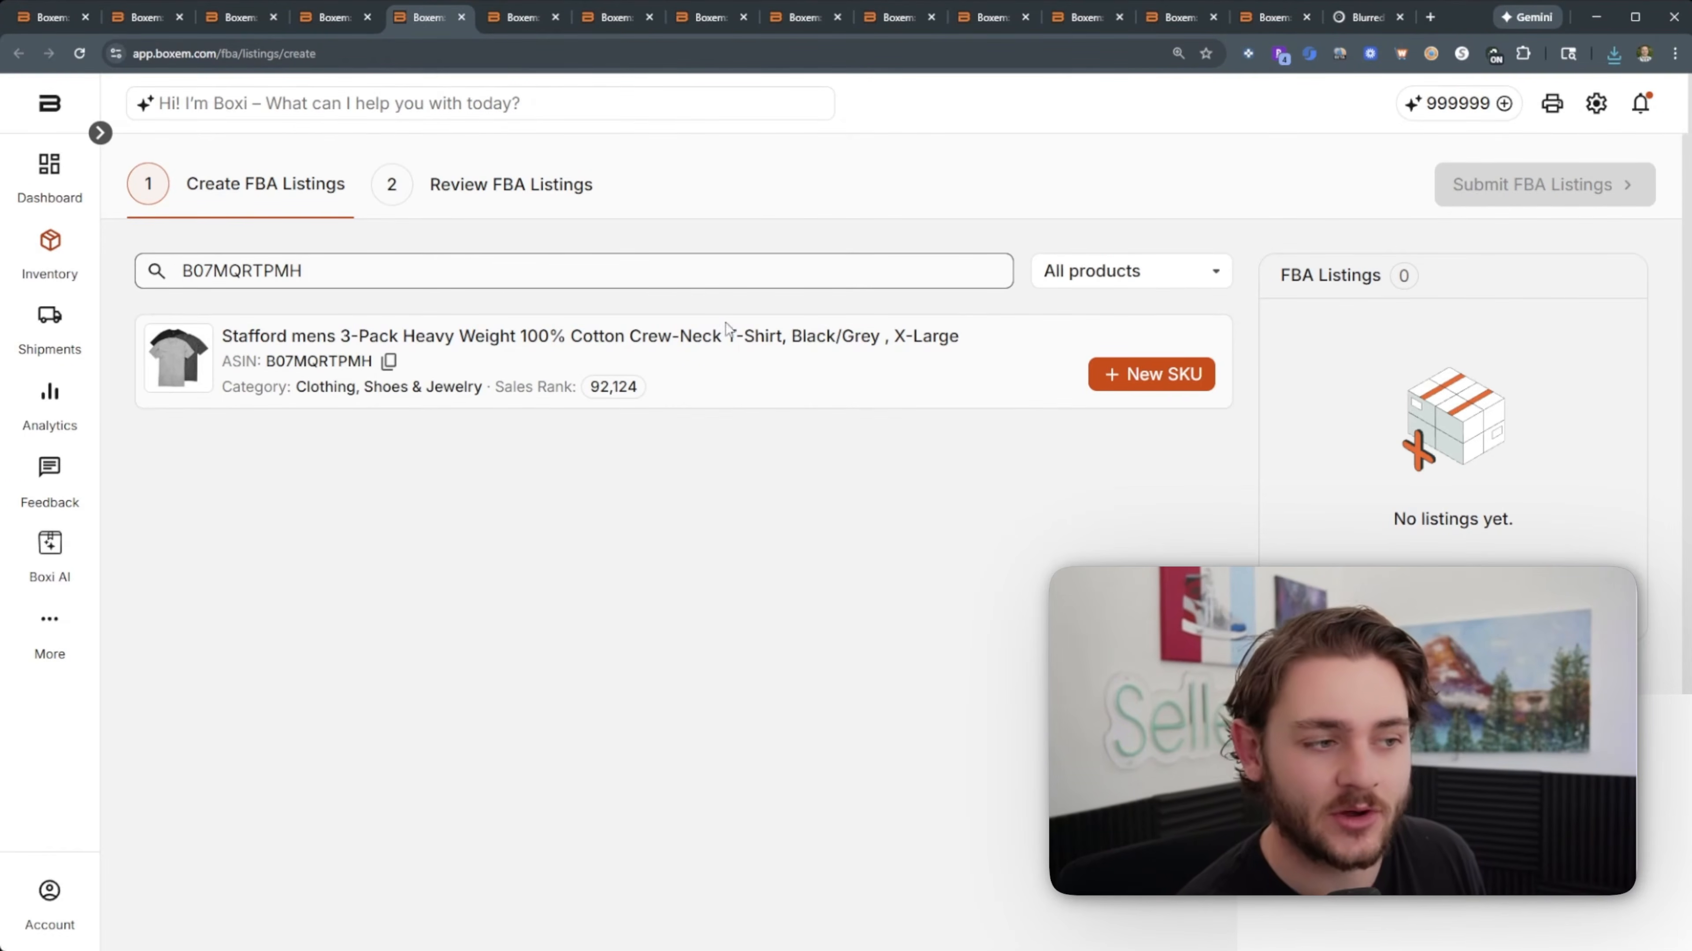
# Step: Start a new SKU for the Stafford T-shirt 3-pack with a $45 list price and a $15 buy cost
pyautogui.click(1159, 375)
pyautogui.click(700, 313)
pyautogui.write('45')
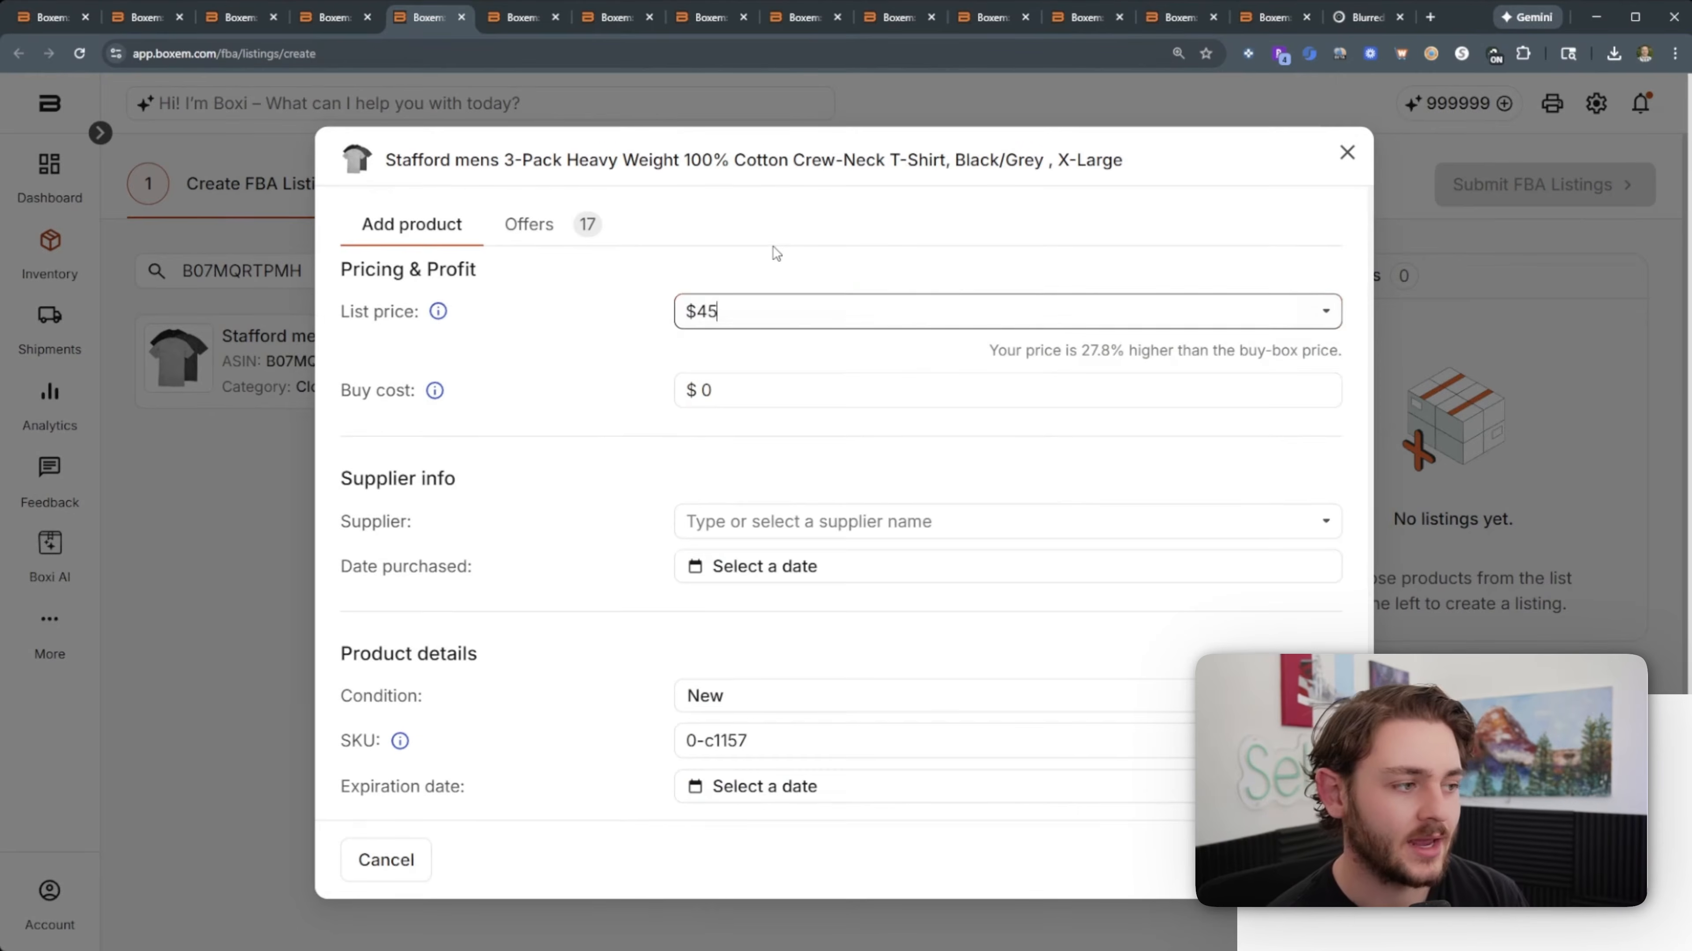
pyautogui.tripleClick(771, 253)
pyautogui.click(761, 391)
pyautogui.write('15')
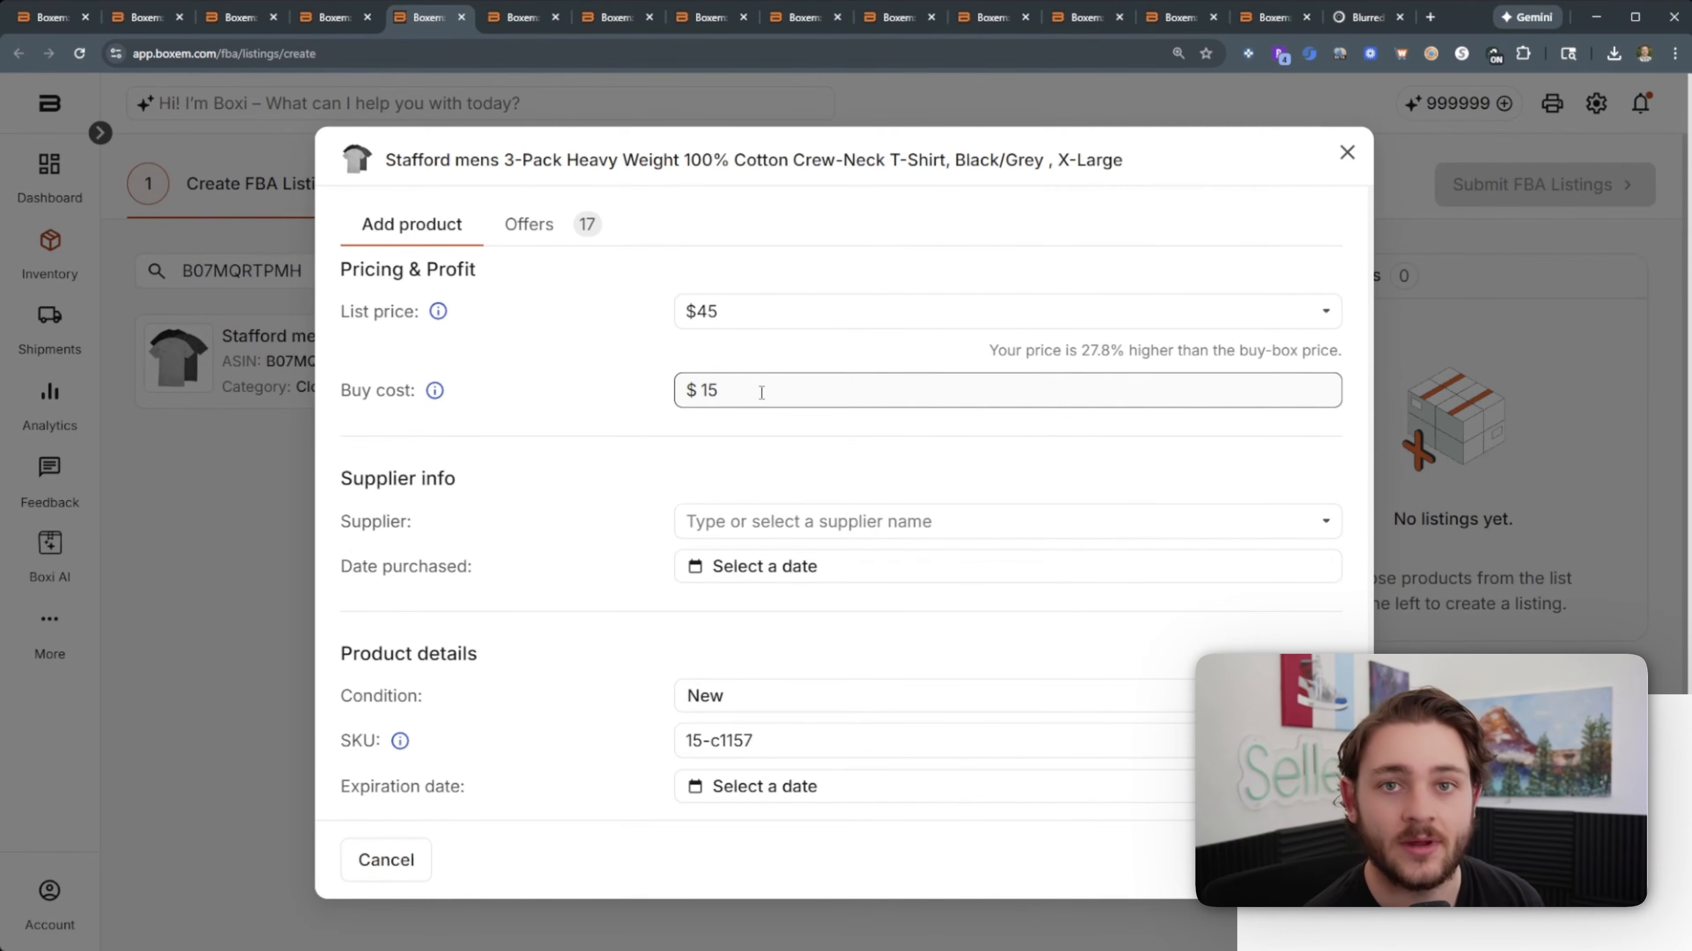
# Step: Set the supplier to JCPenny and the purchase date to 1/29/2026
pyautogui.click(853, 521)
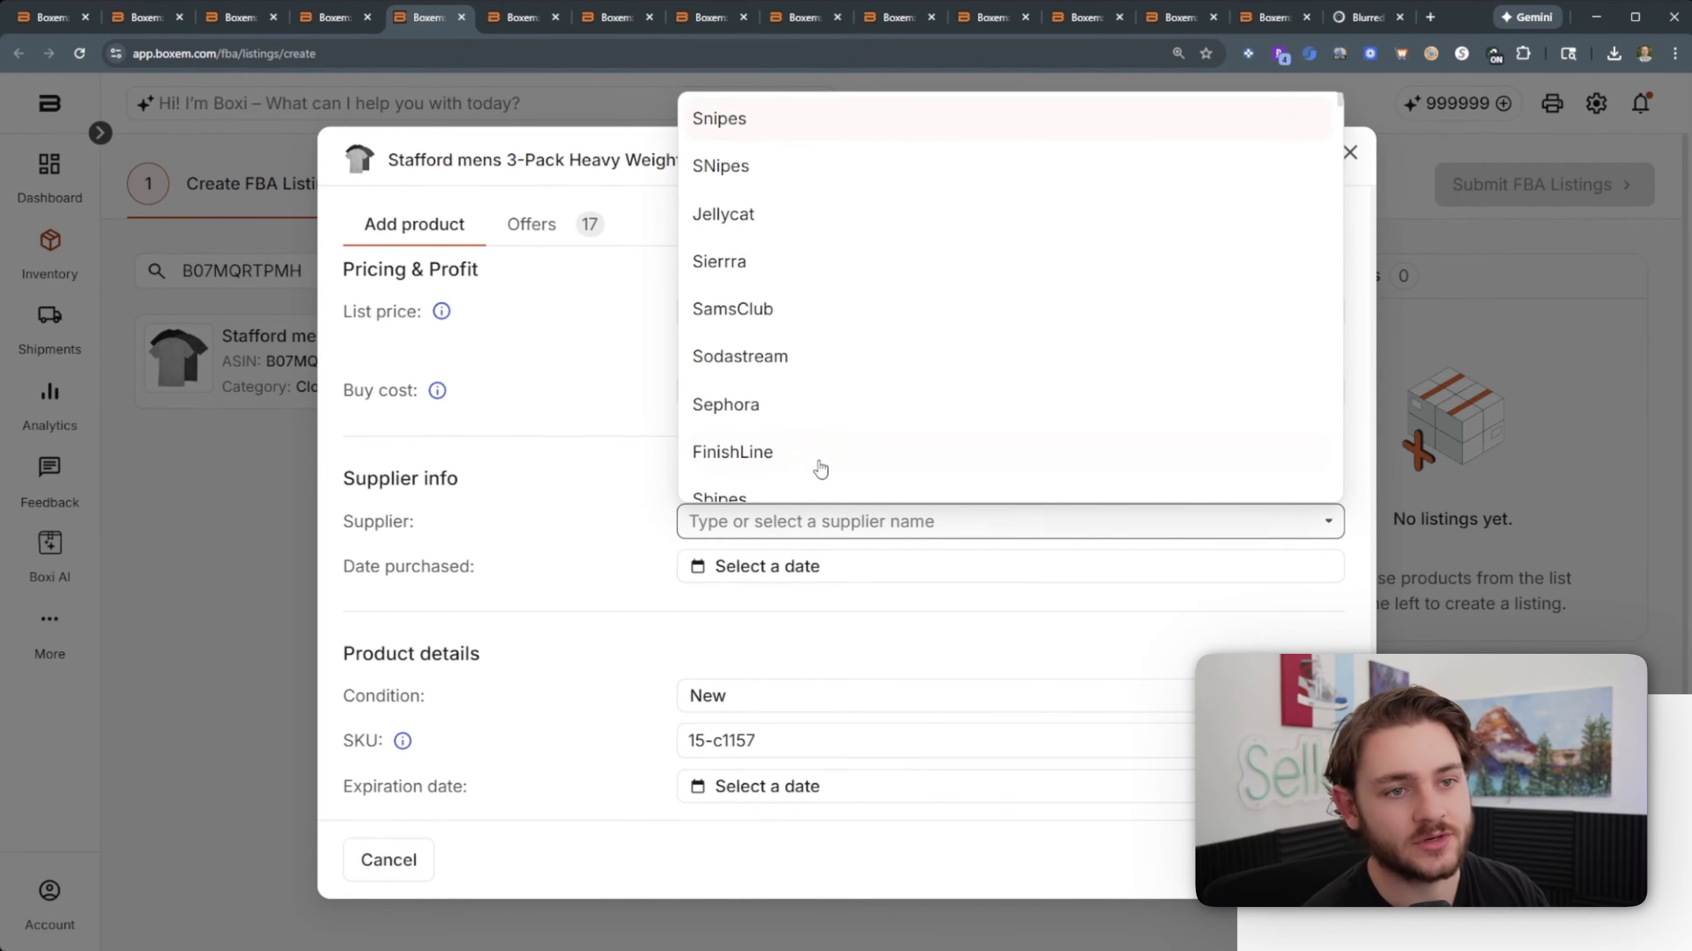
pyautogui.write('JCp')
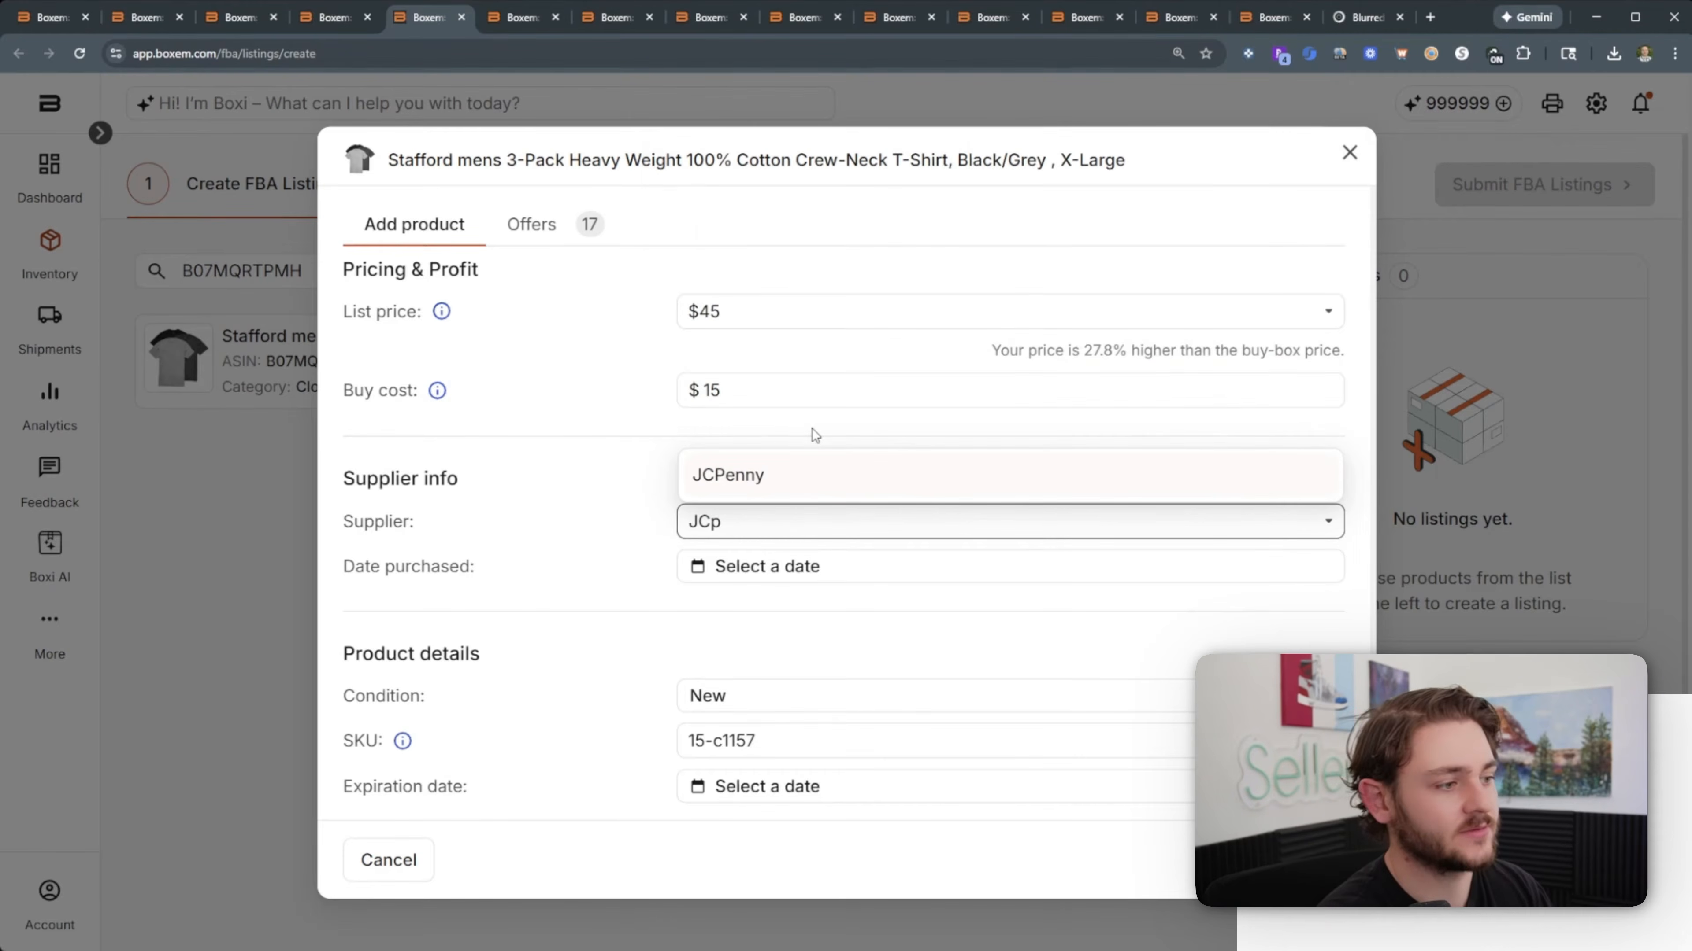
pyautogui.click(796, 474)
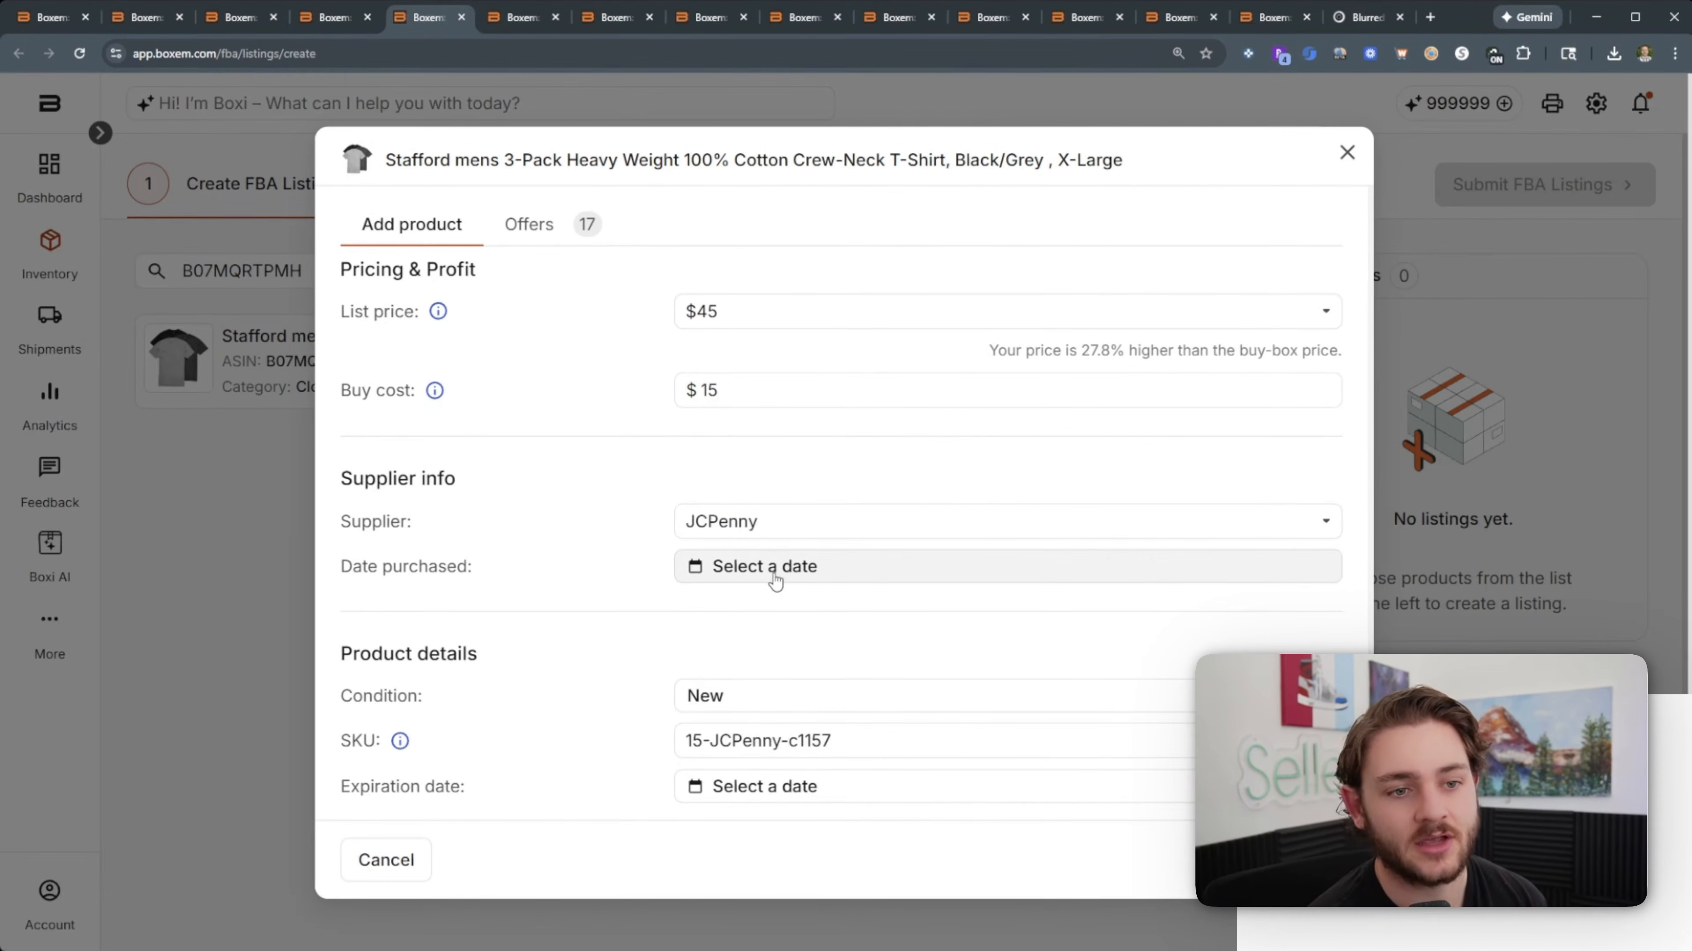
pyautogui.click(775, 573)
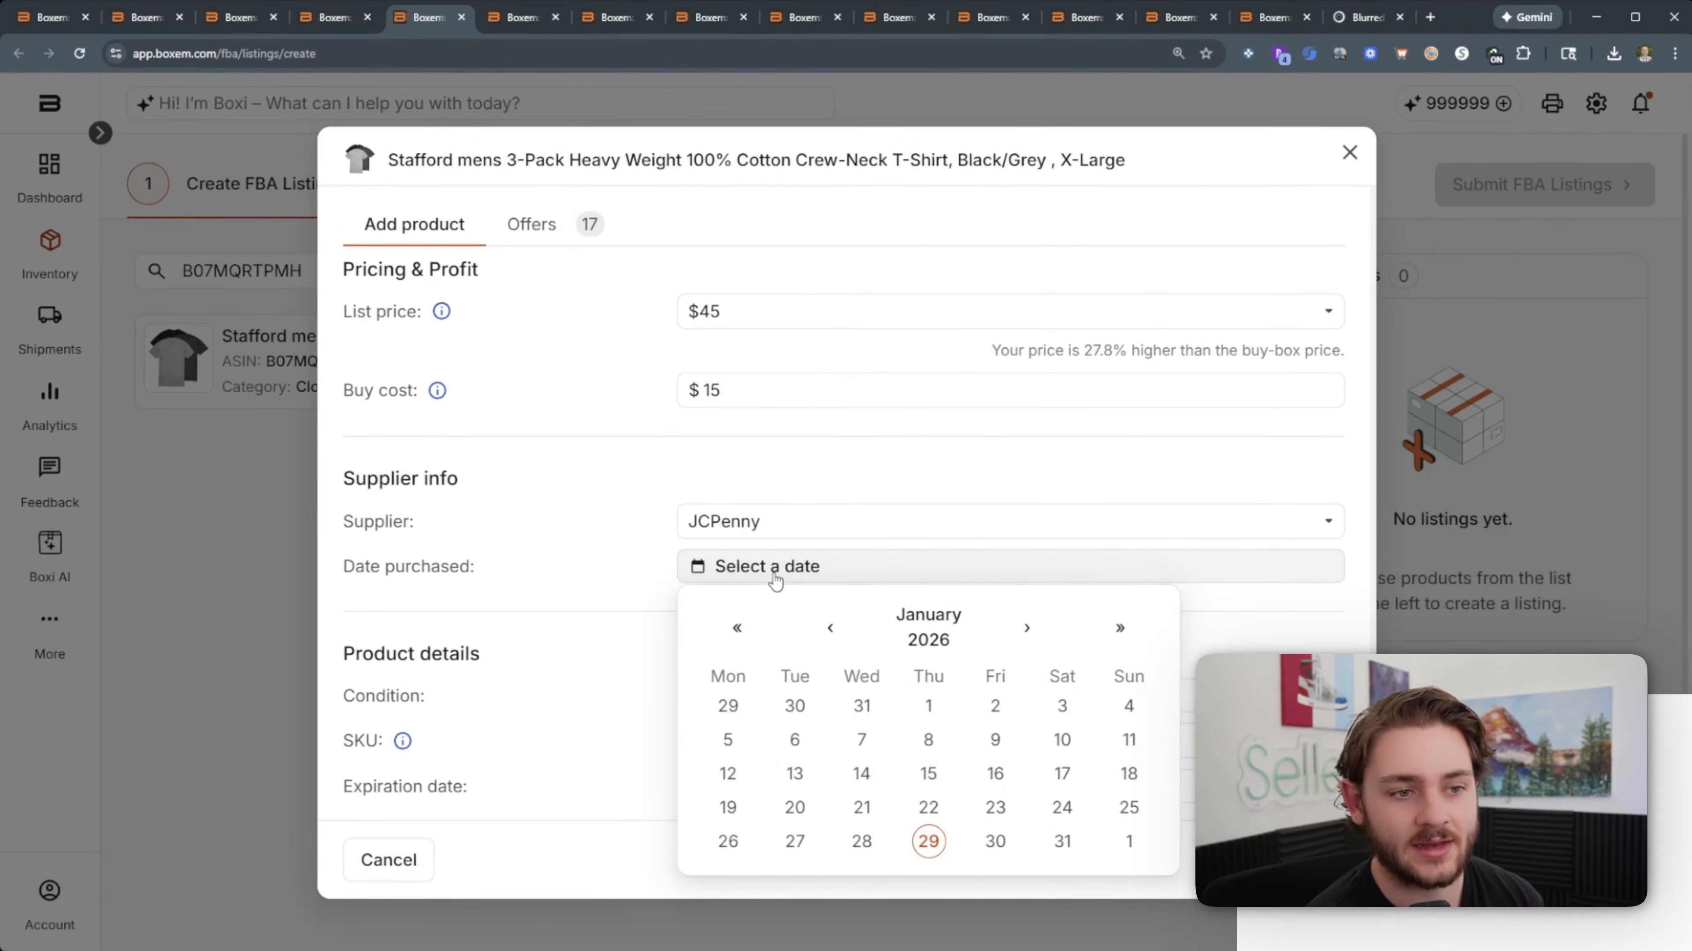
pyautogui.click(929, 841)
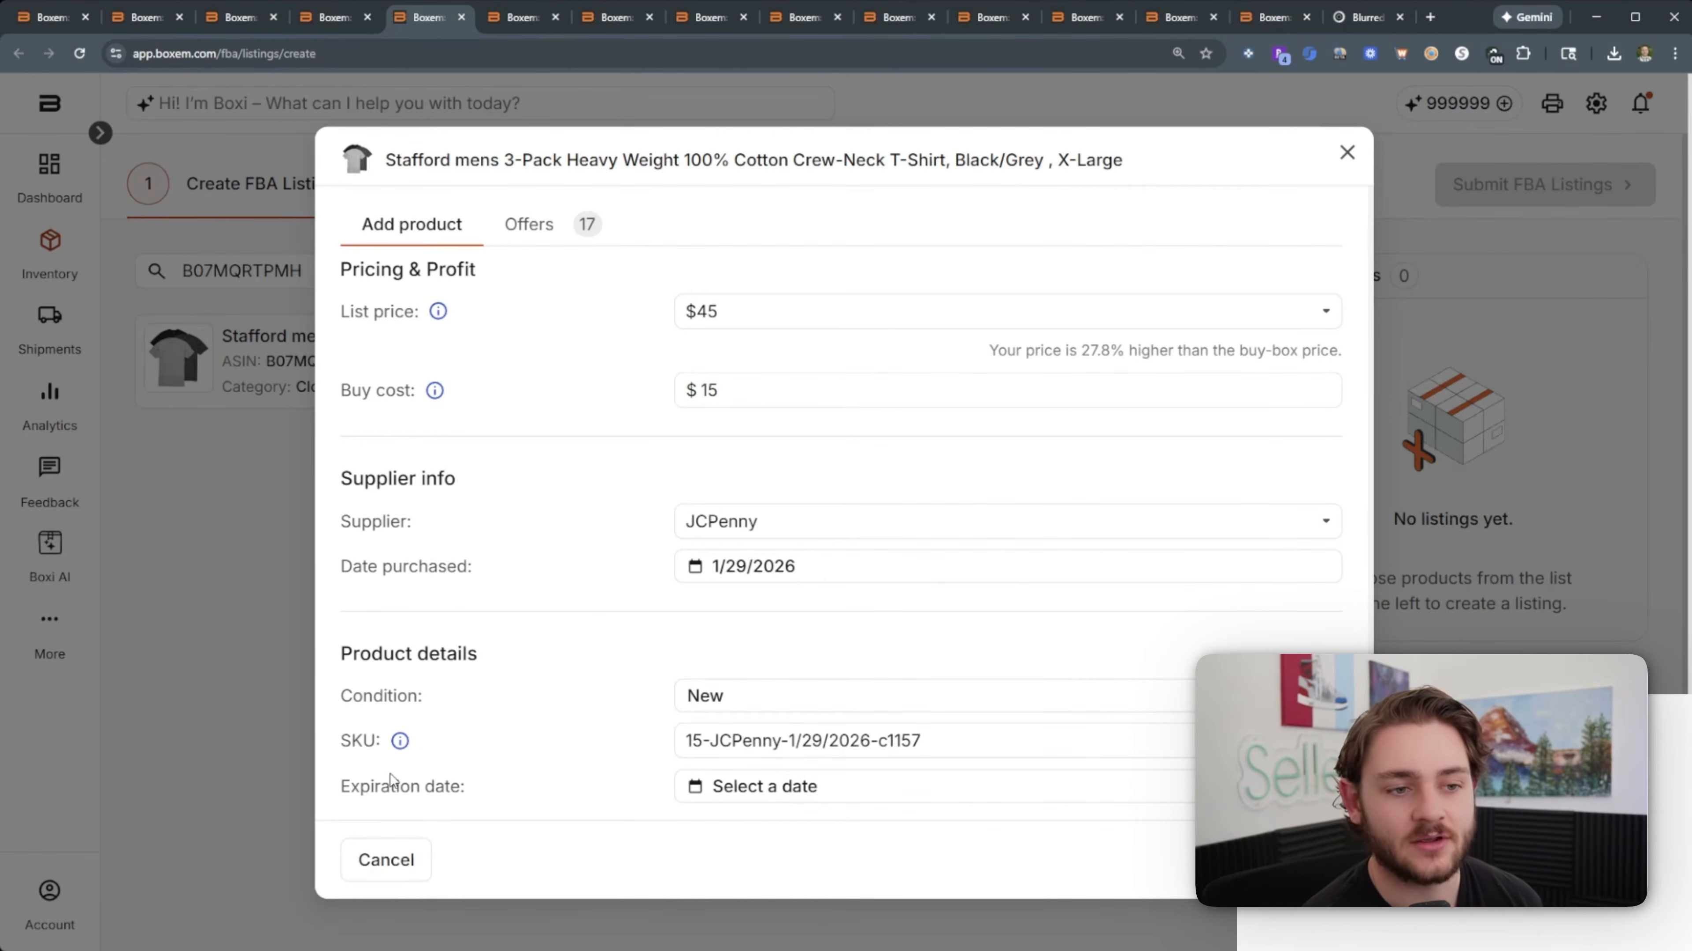
# Step: Review the parts of the generated SKU, add the product to the FBA listings and submit them
pyautogui.click(833, 735)
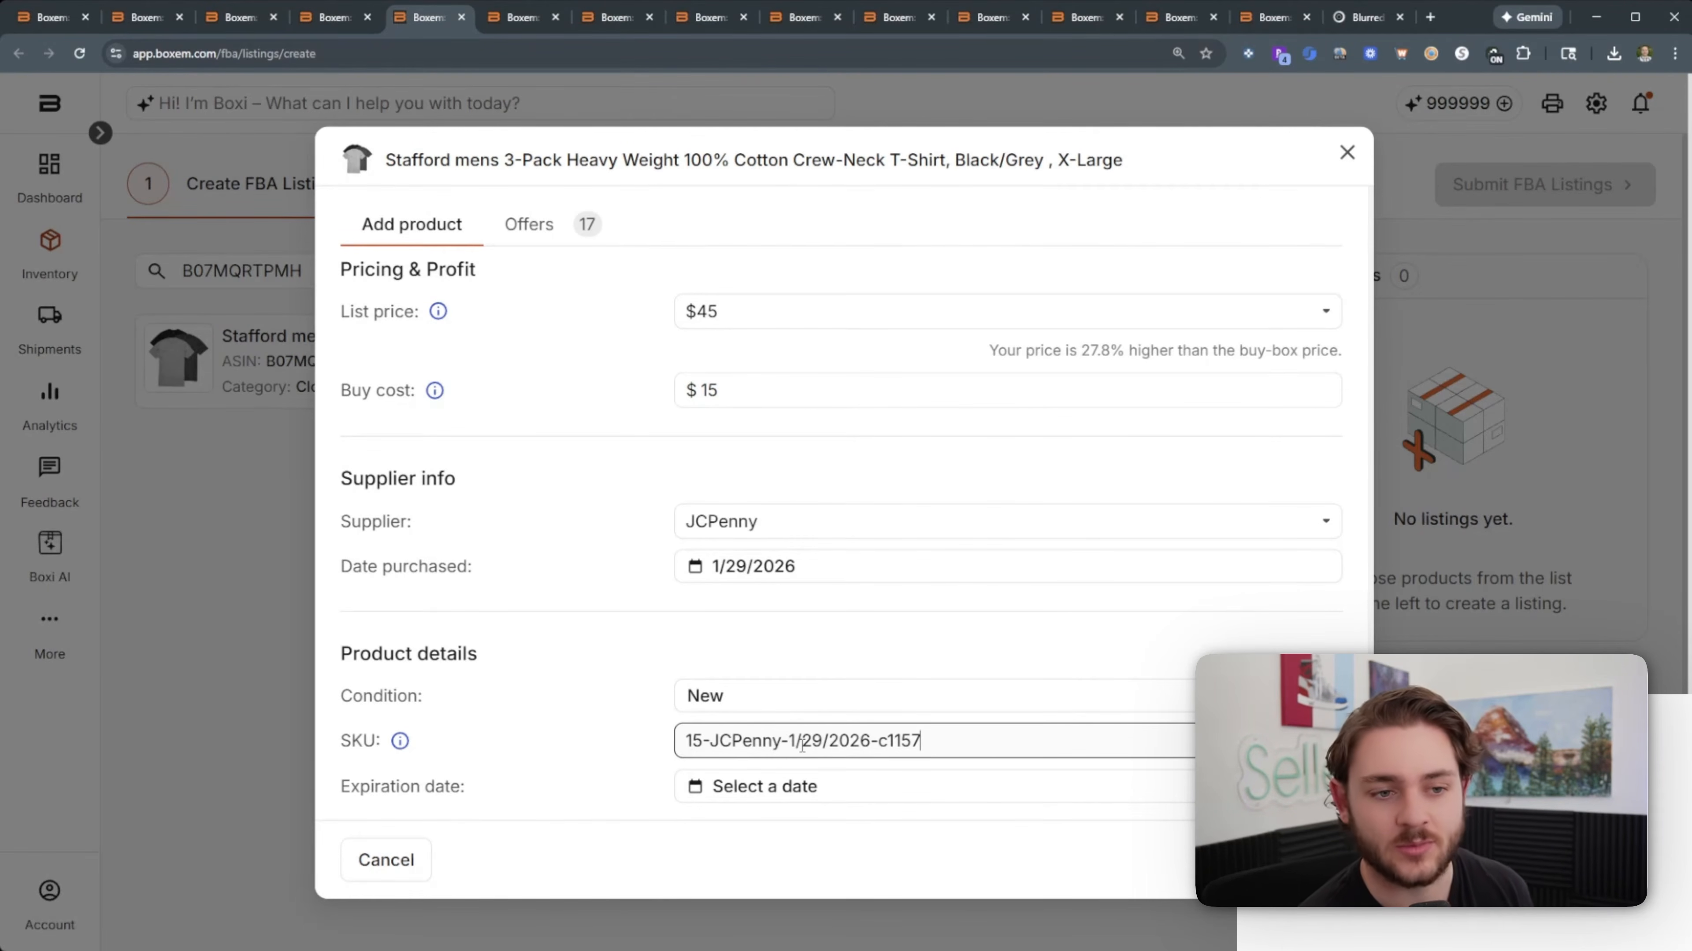
pyautogui.doubleClick(746, 740)
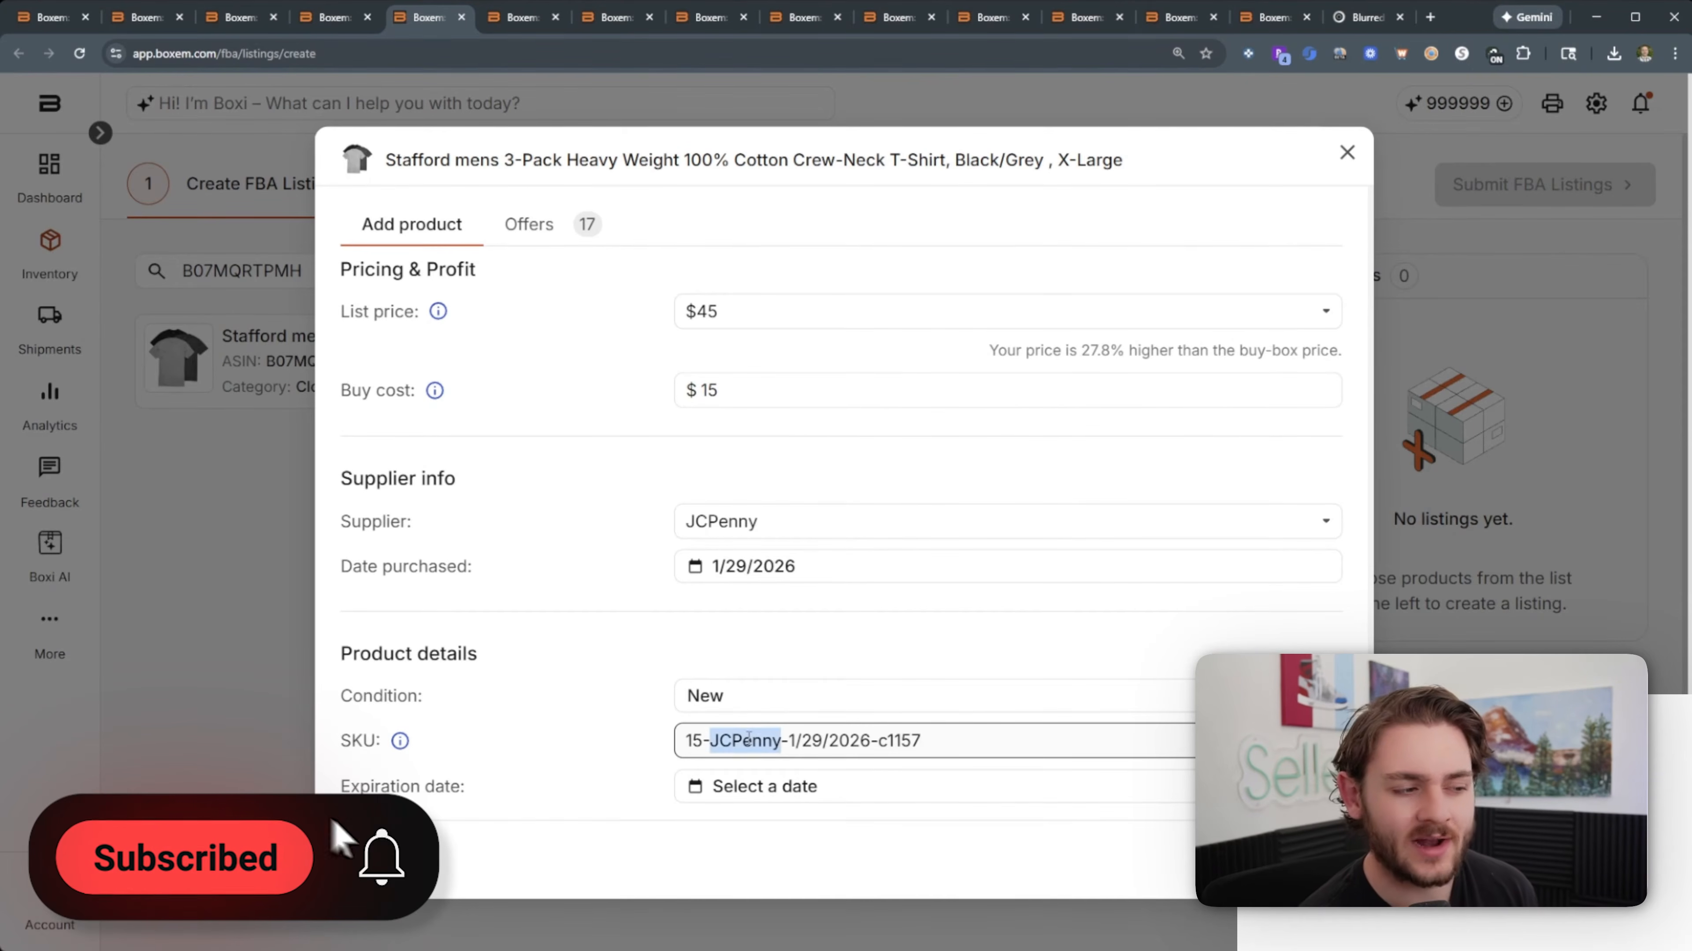
pyautogui.doubleClick(826, 740)
pyautogui.tripleClick(826, 740)
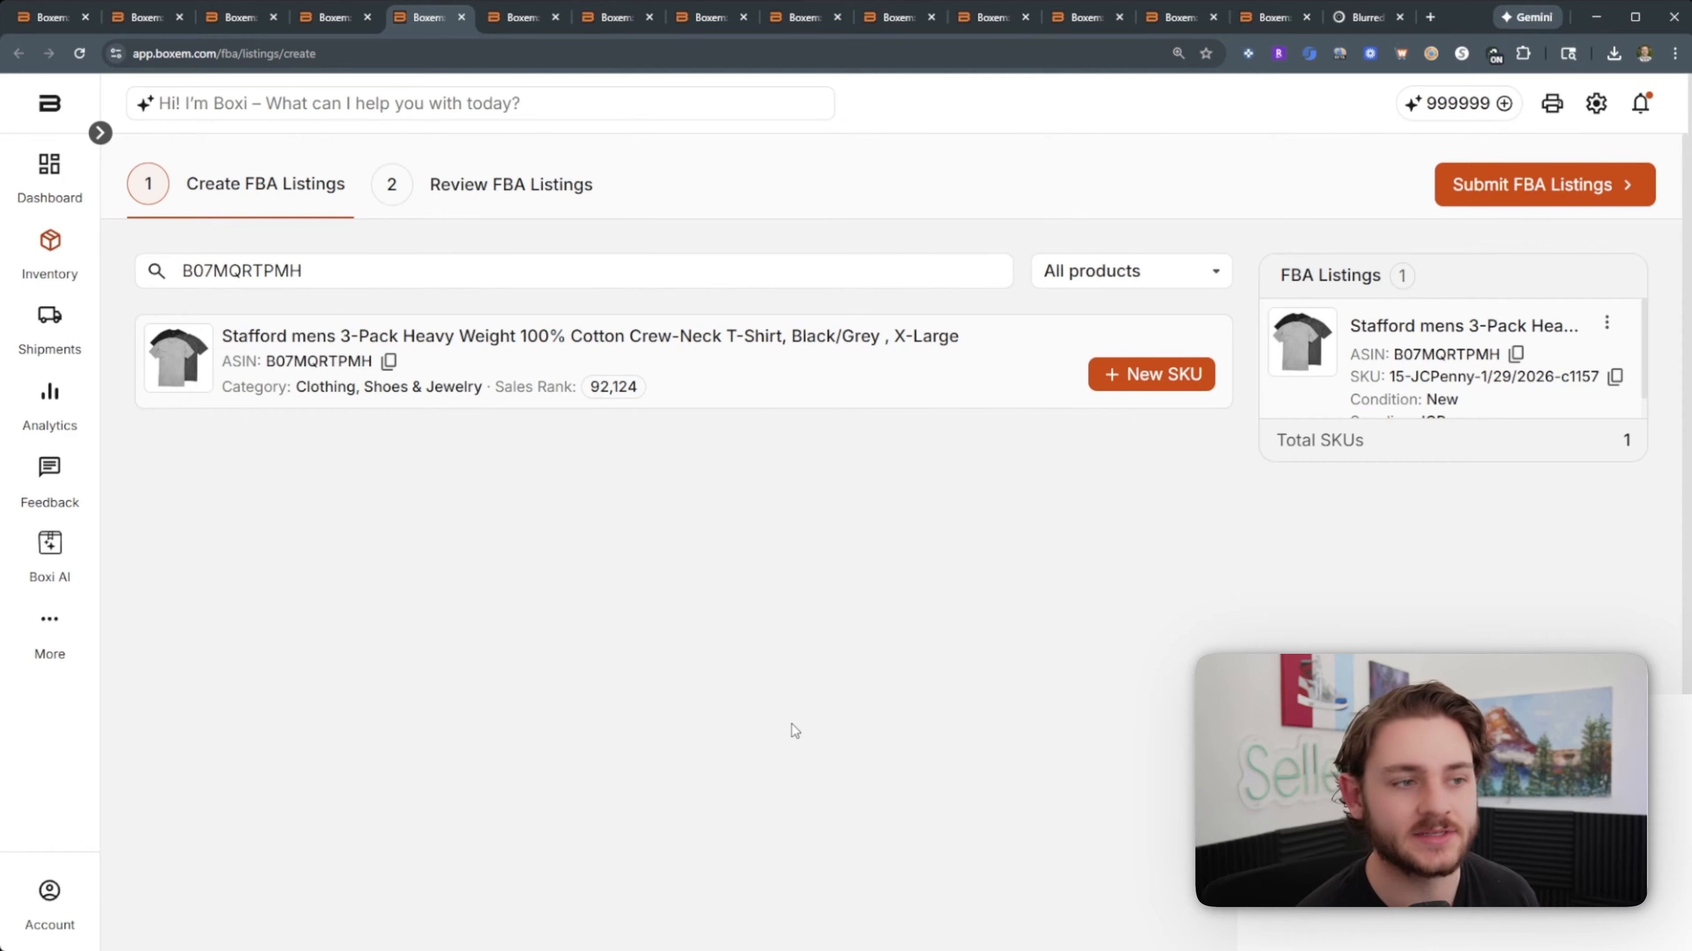
pyautogui.click(1562, 199)
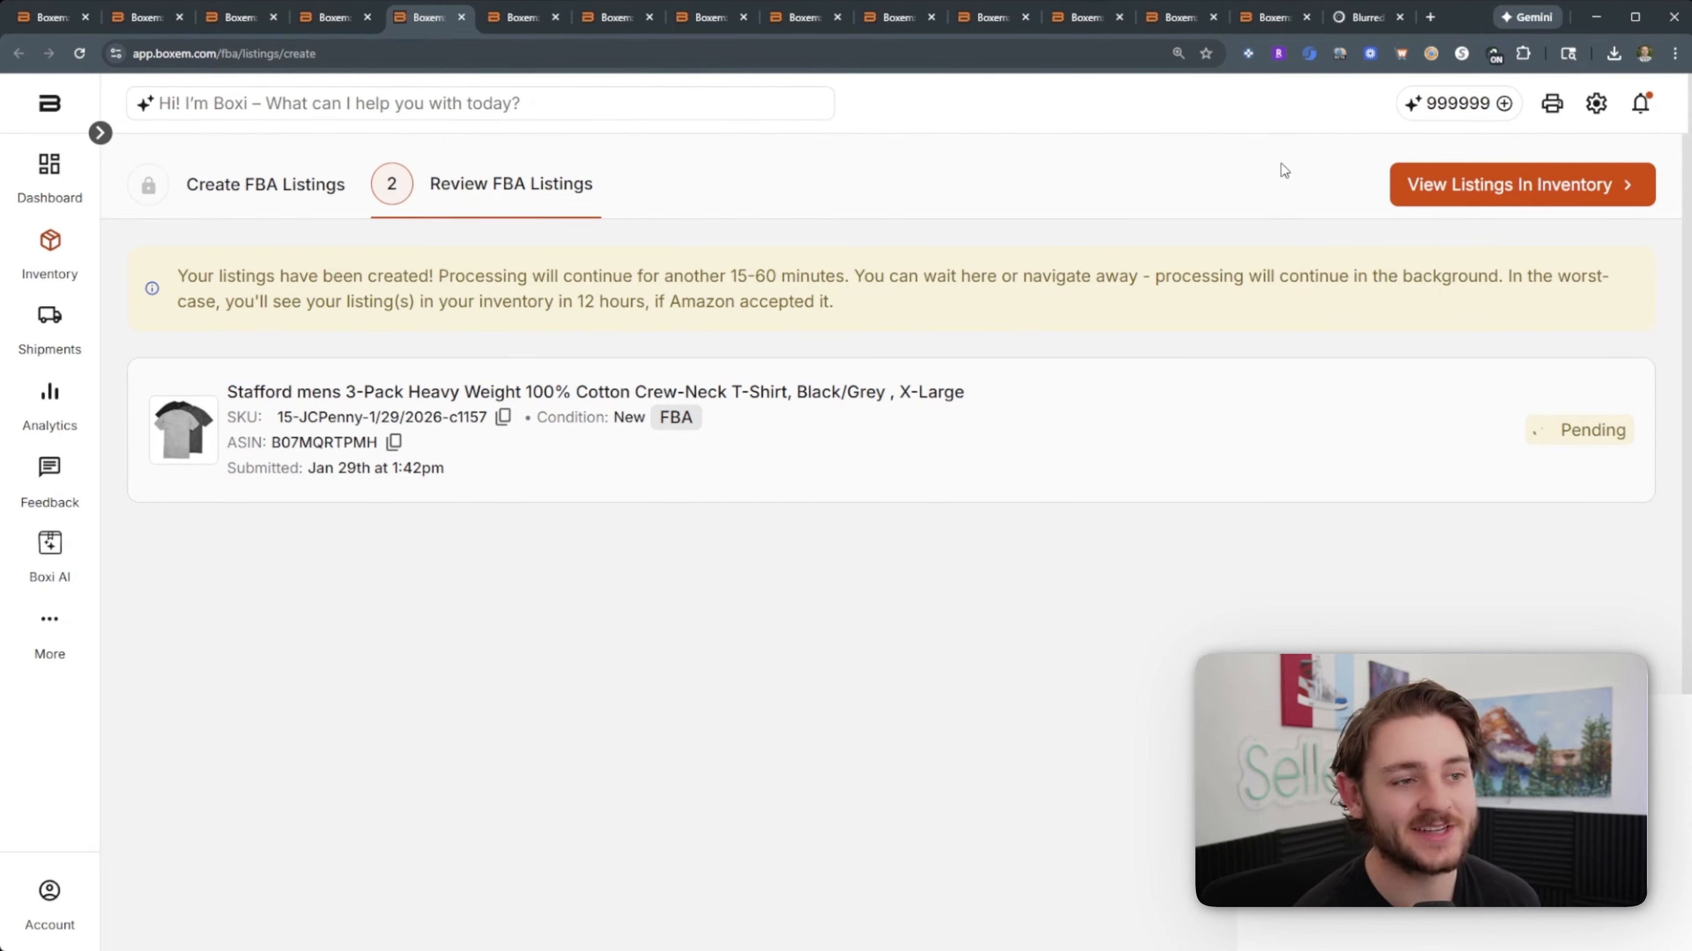
# Step: Open the shipment settings and examine the FBM shipping template section and the available shipping methods
pyautogui.click(1595, 103)
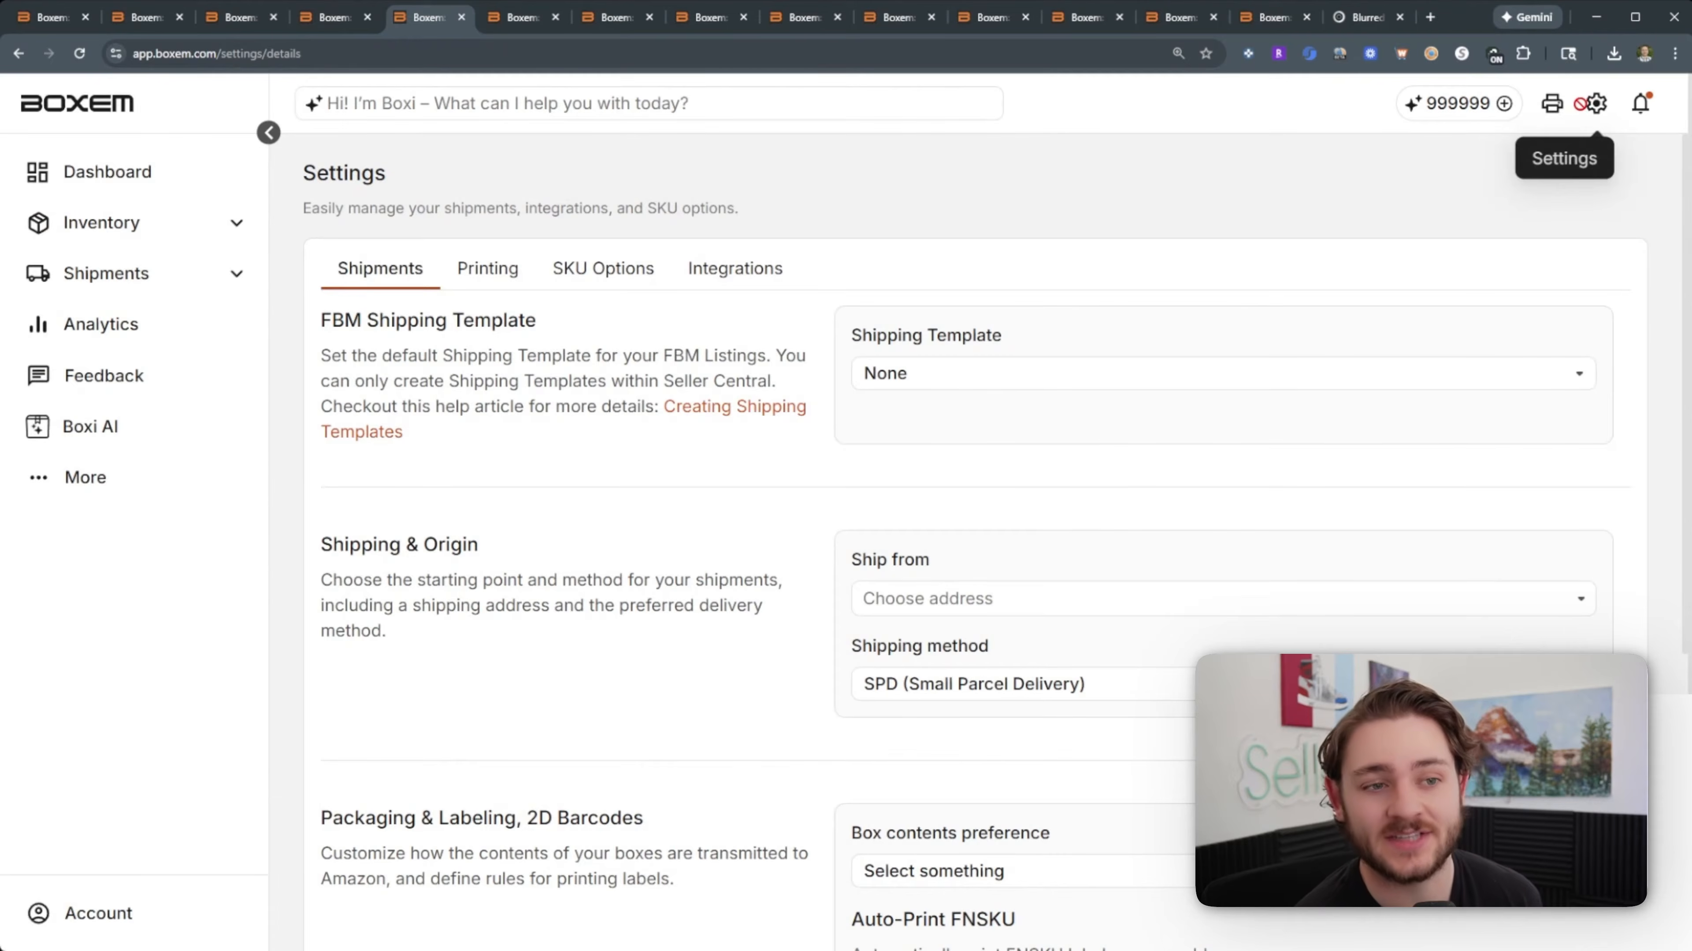
pyautogui.doubleClick(403, 334)
pyautogui.click(405, 339)
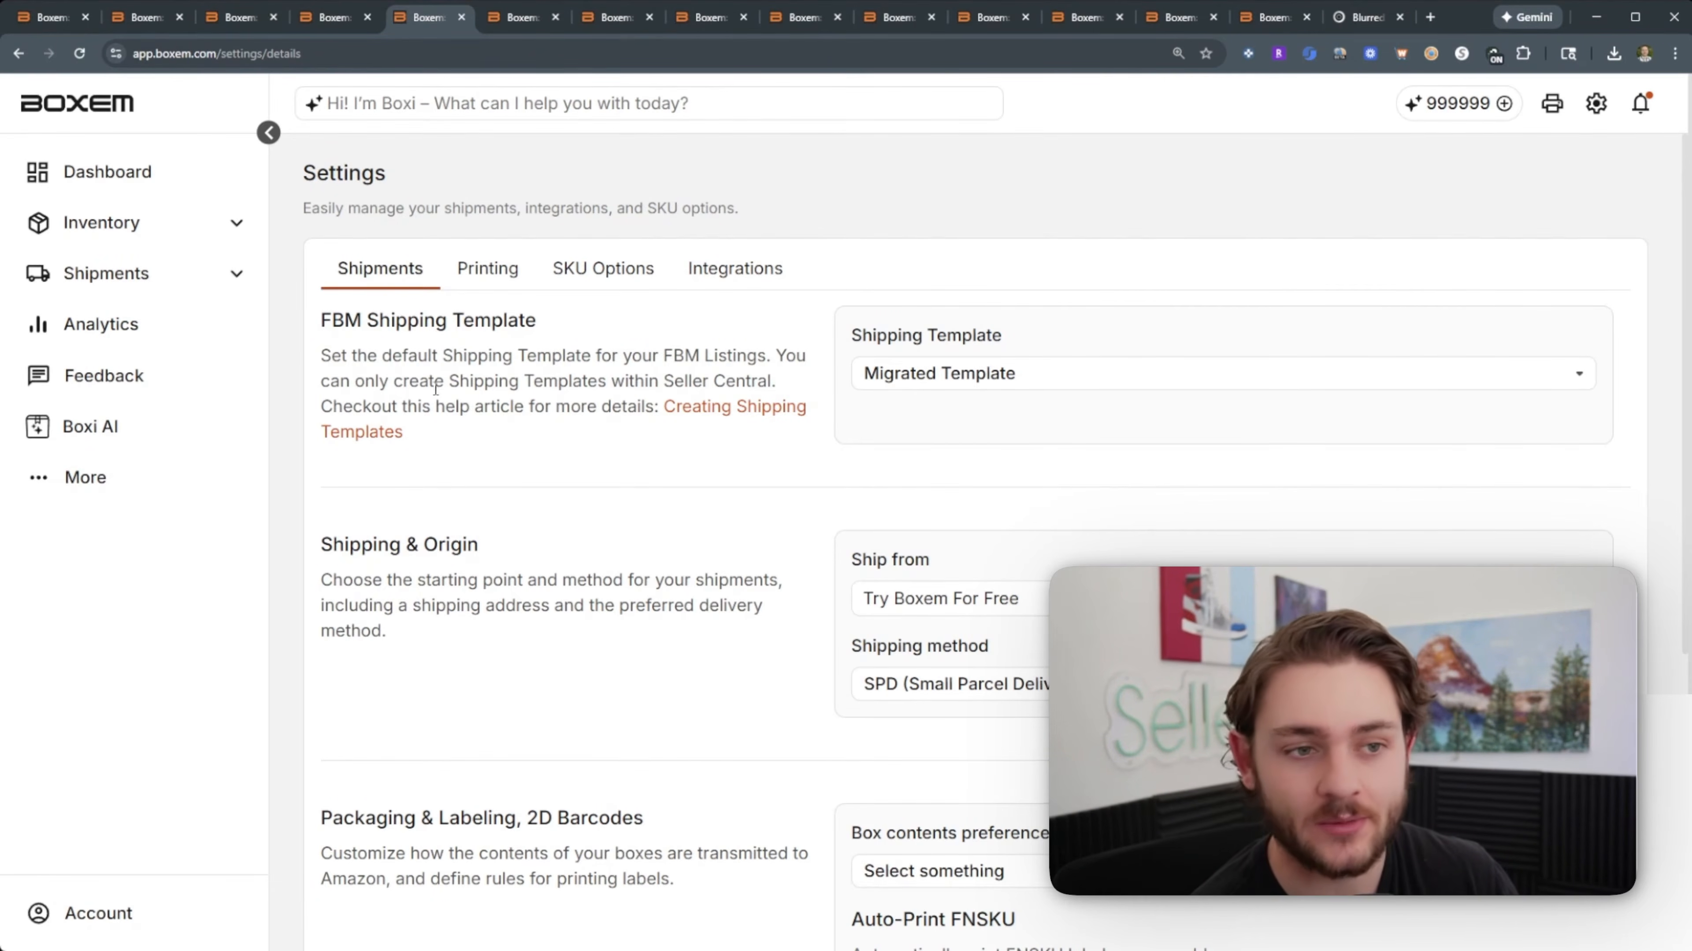
pyautogui.scroll(-2, 593, 470)
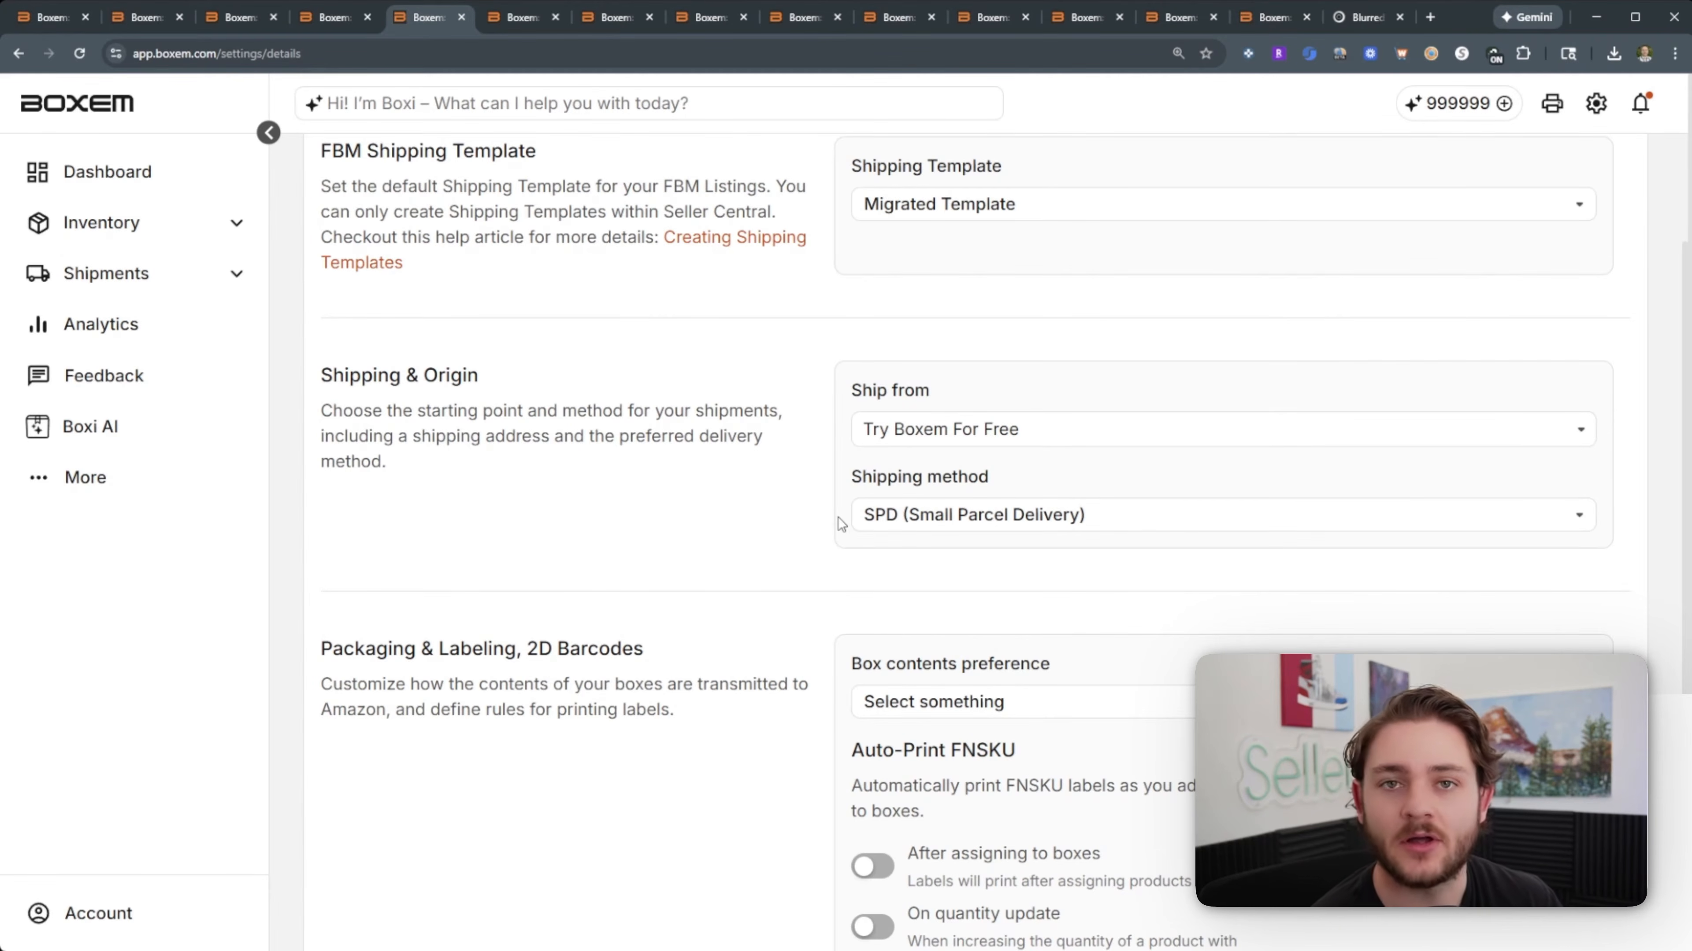
pyautogui.click(919, 523)
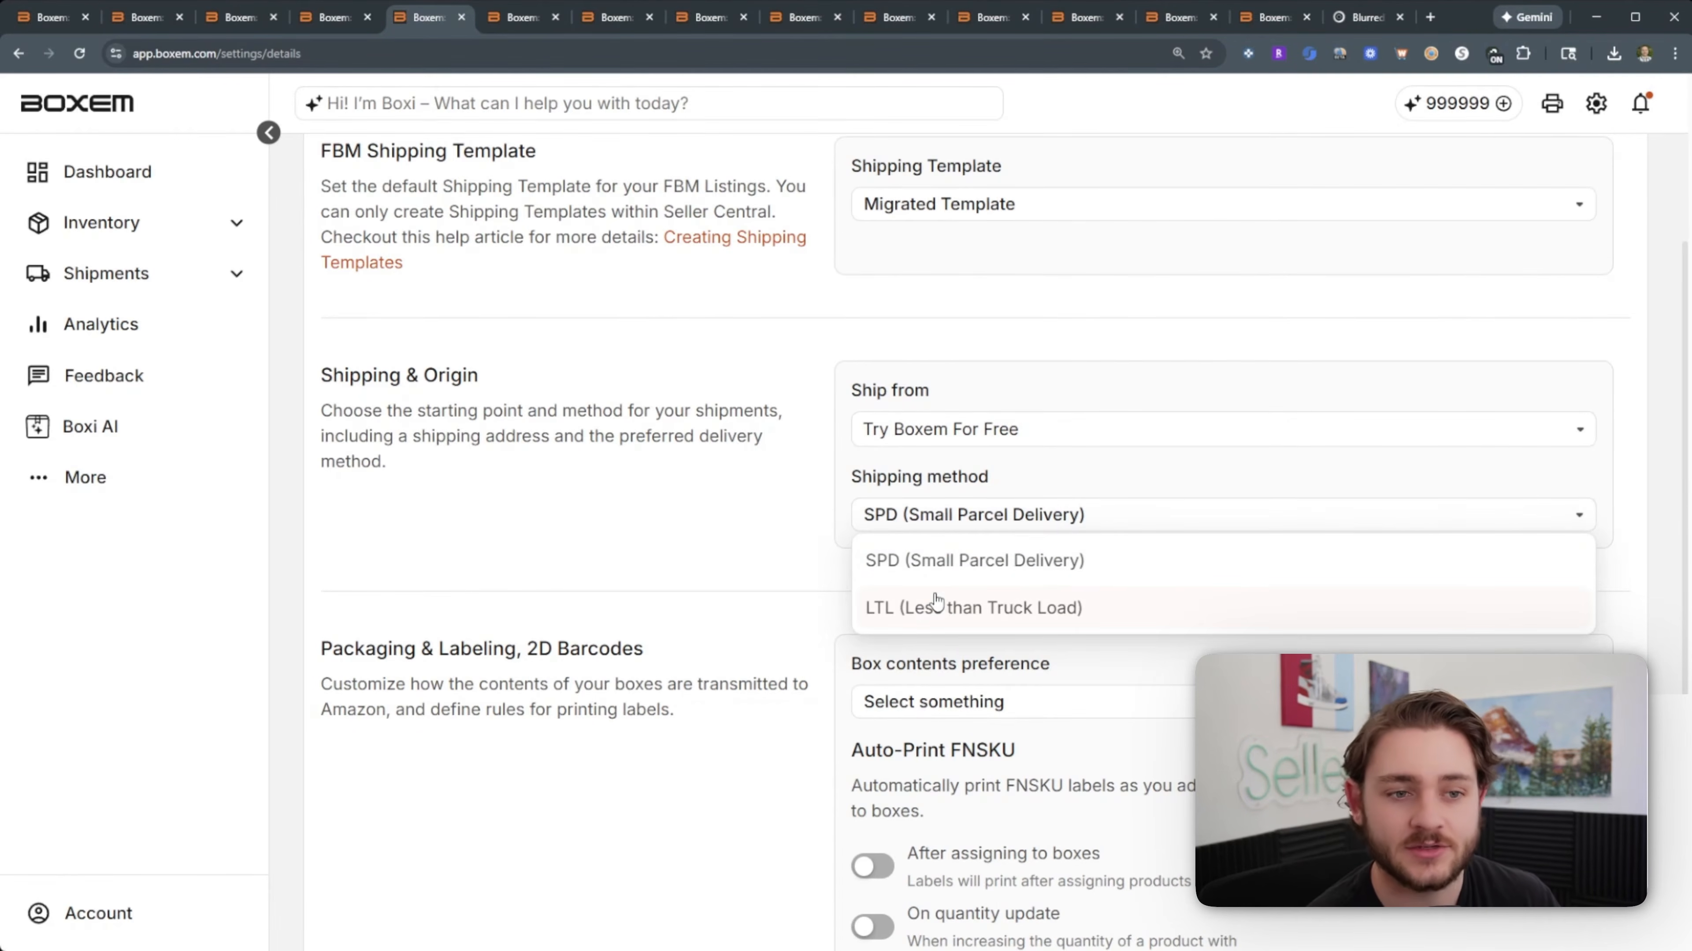
pyautogui.click(720, 496)
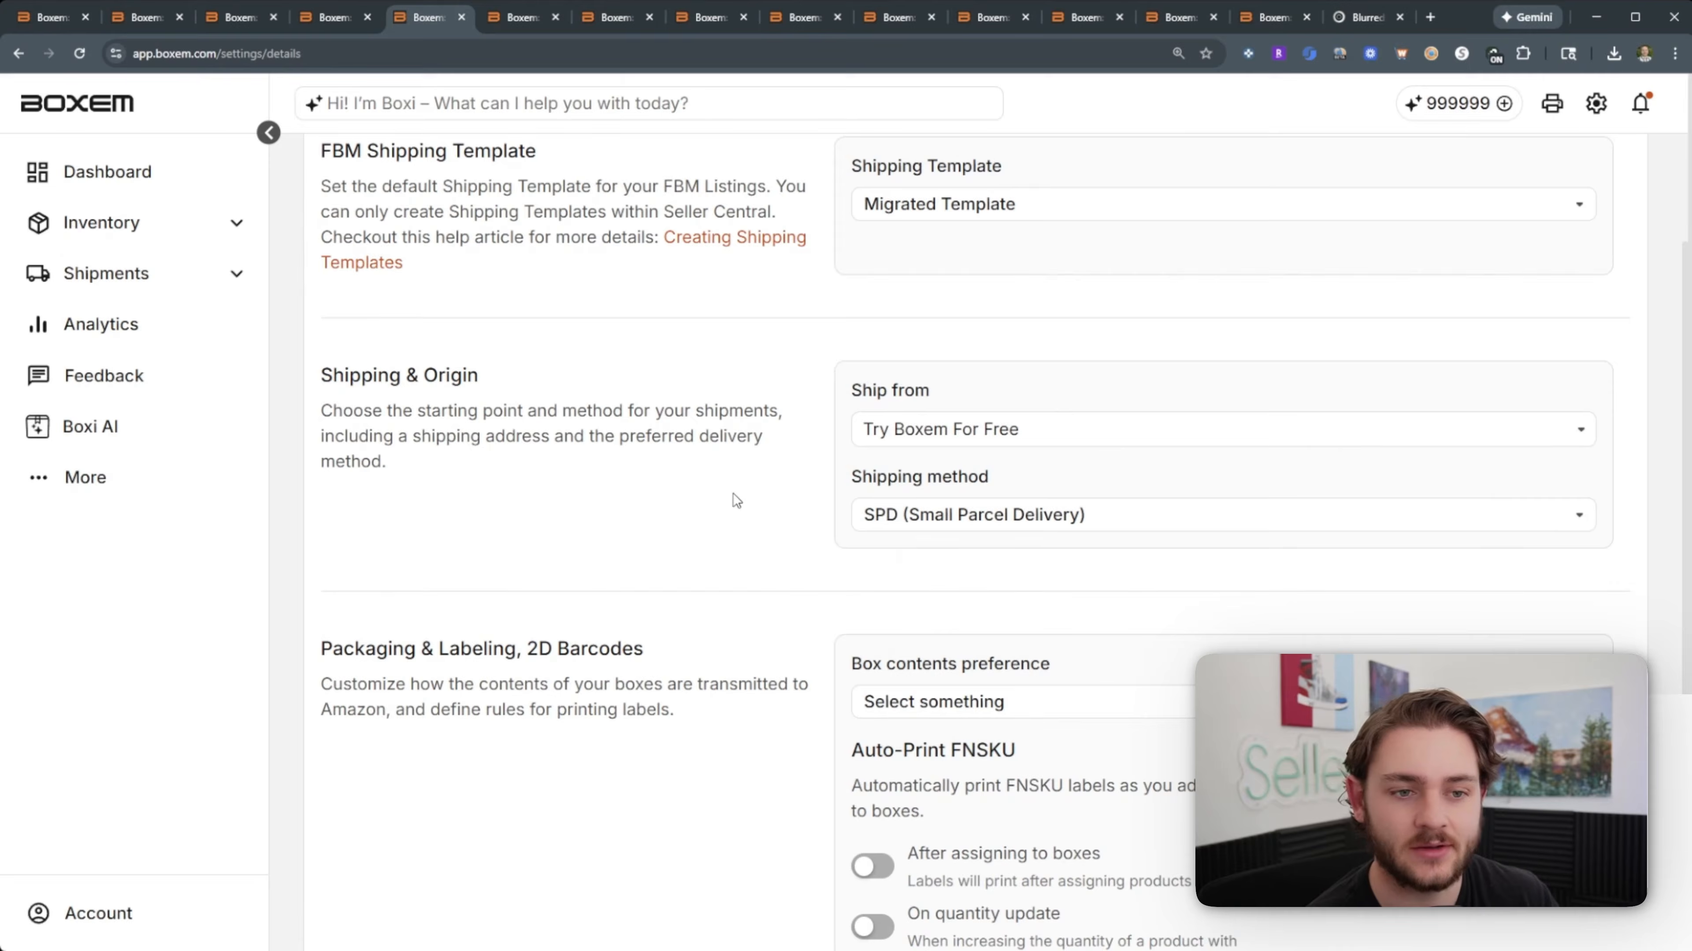
# Step: Examine the box contents preference options and the Auto-Print FNSKU settings under Packaging & Labeling
pyautogui.scroll(-4, 732, 493)
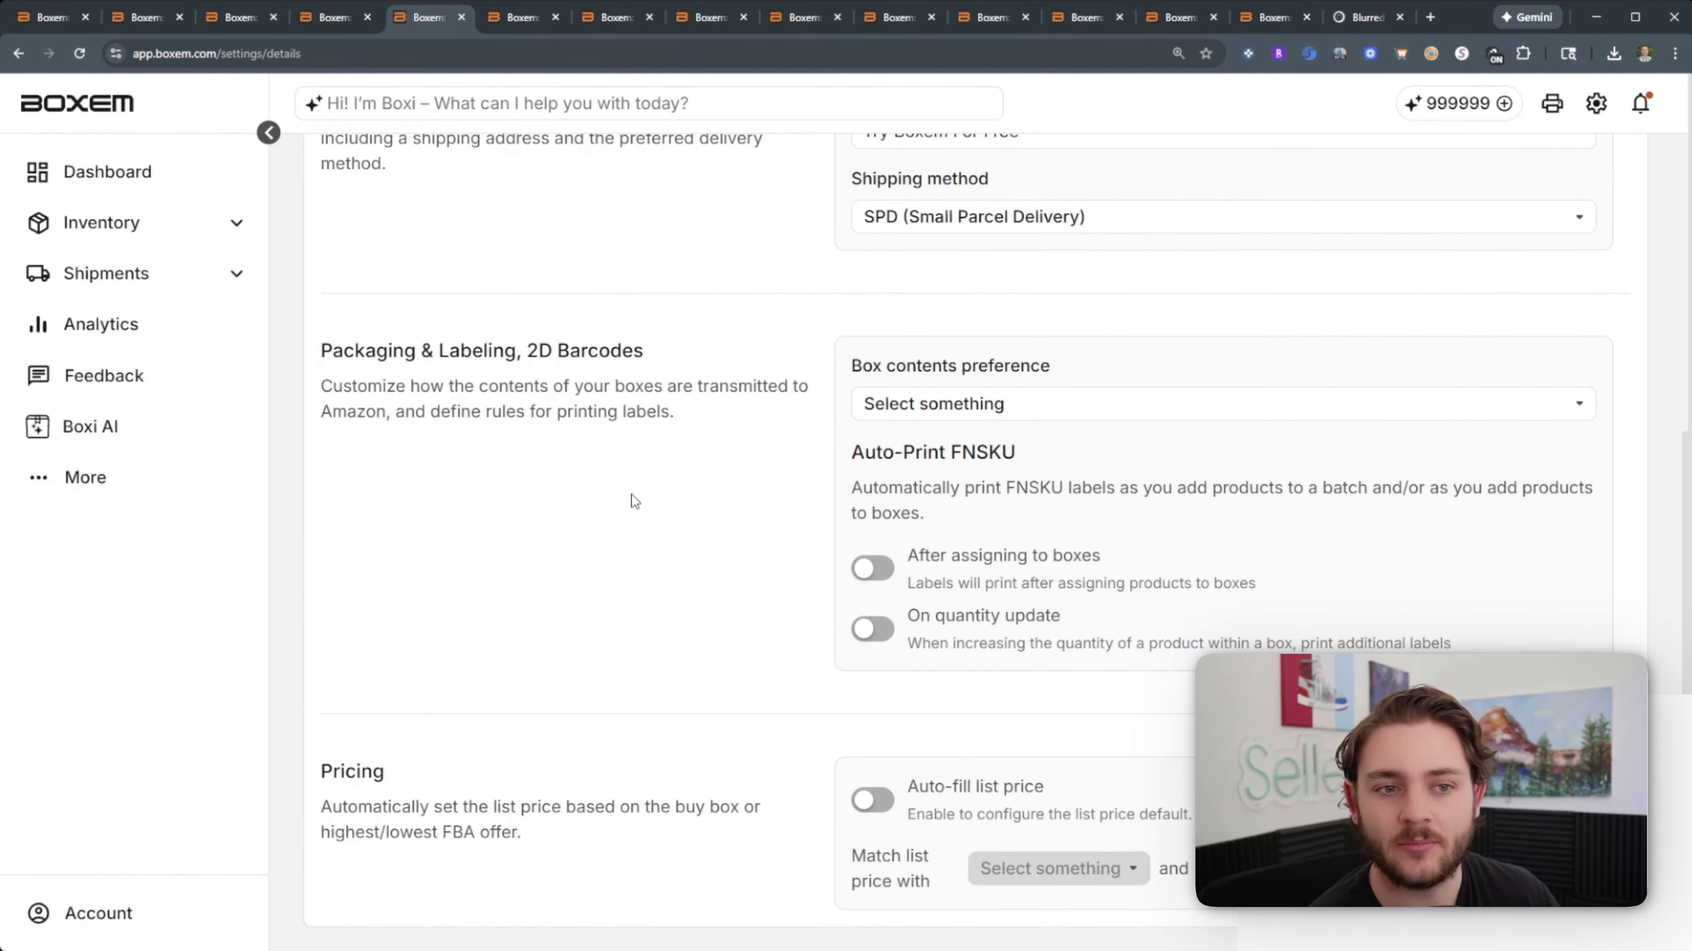
pyautogui.click(859, 409)
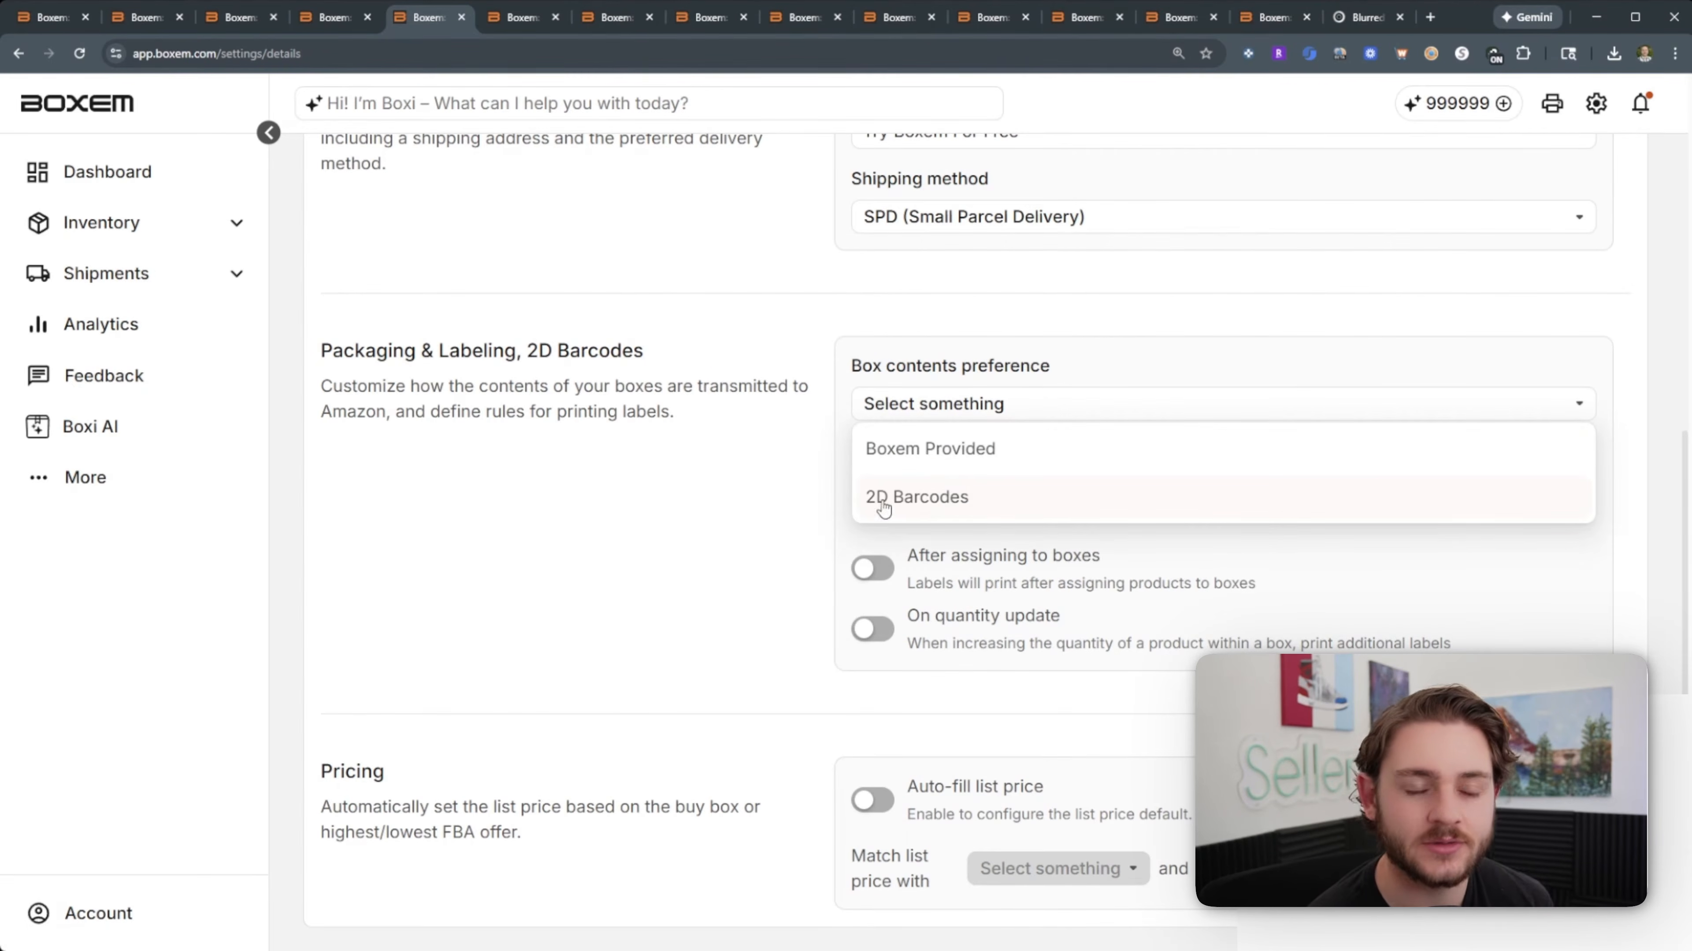
pyautogui.click(824, 504)
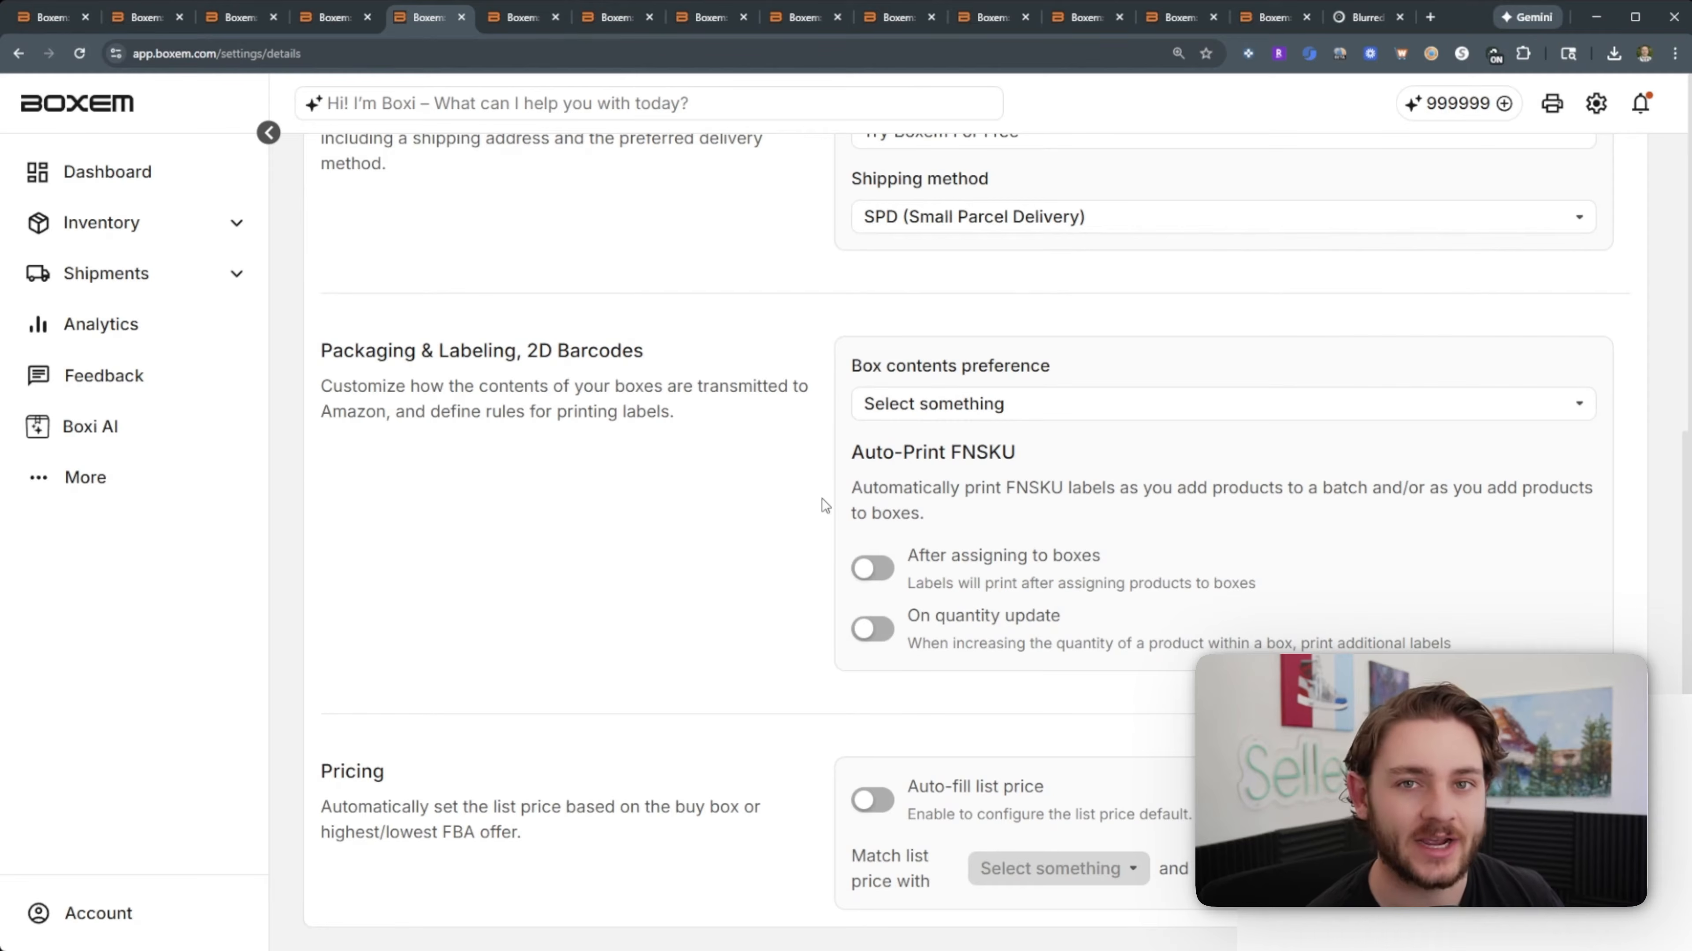
pyautogui.scroll(-1, 754, 466)
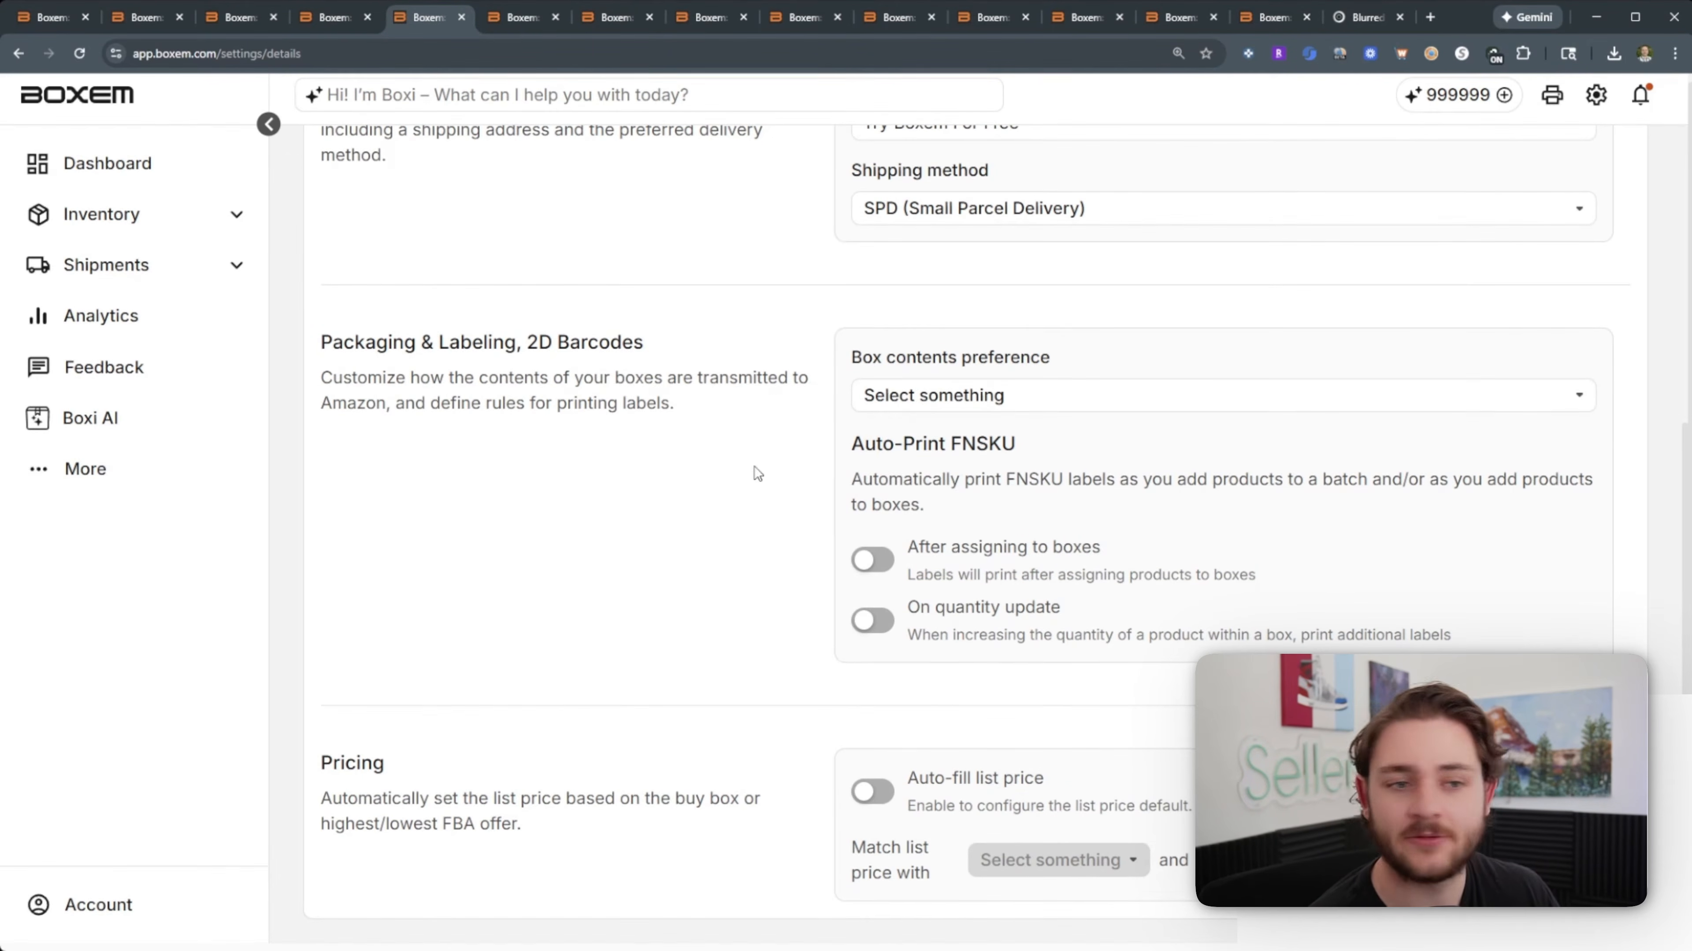
pyautogui.doubleClick(891, 451)
pyautogui.click(858, 500)
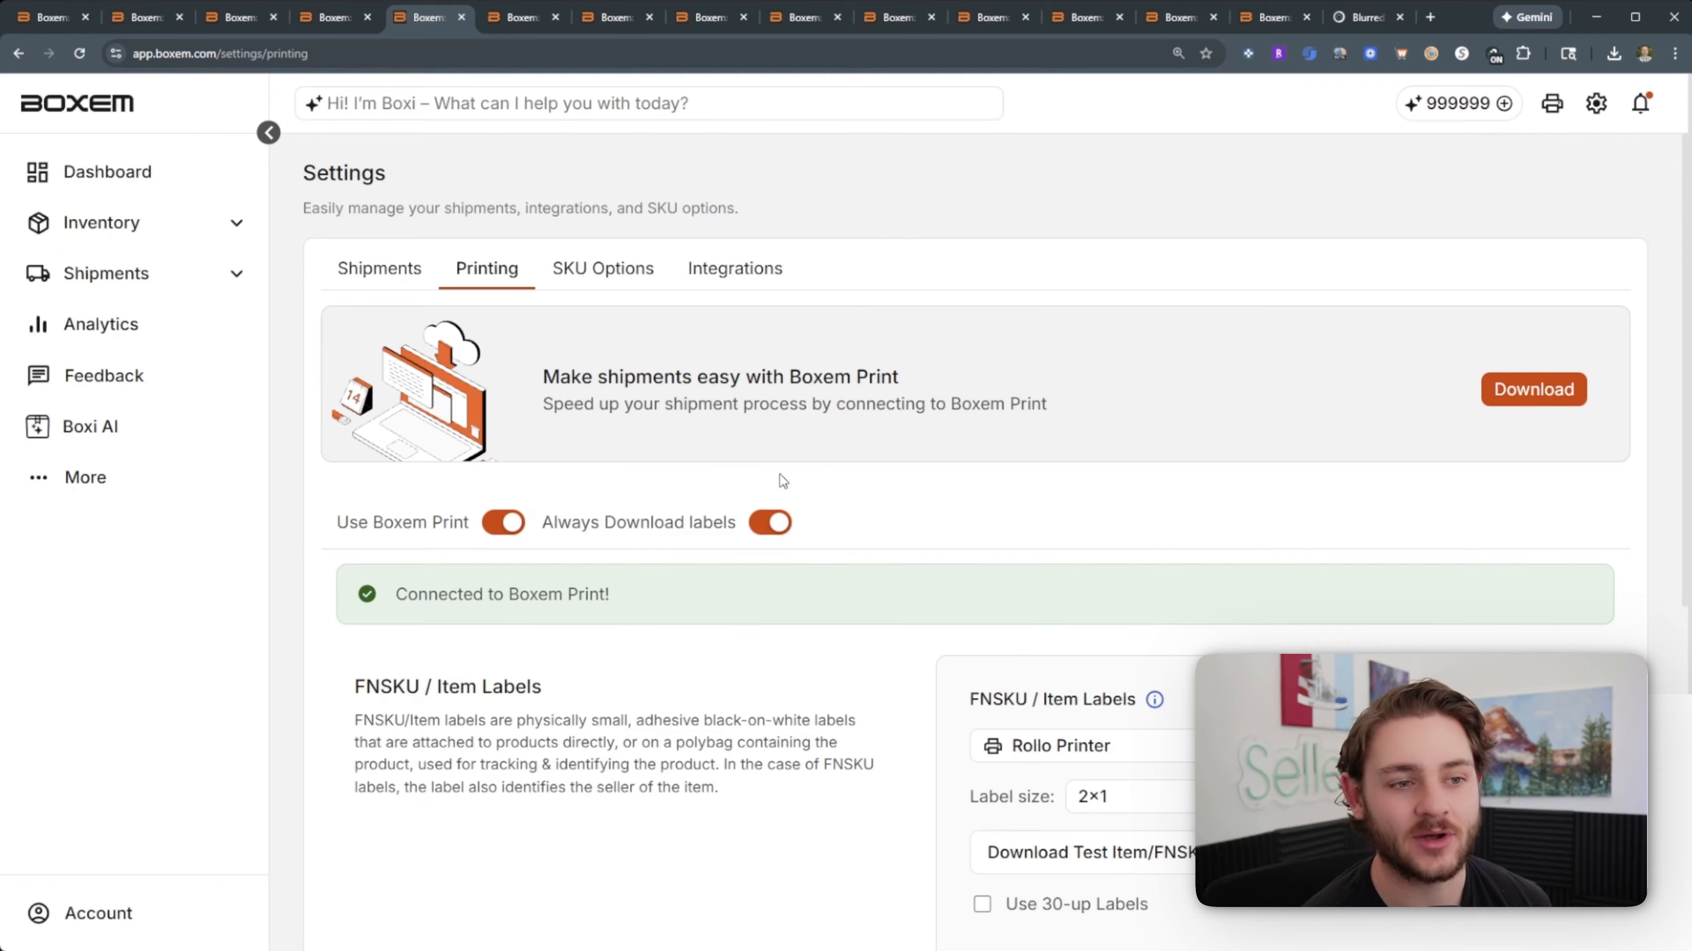
# Step: Examine the Use Boxem Print option and the FNSKU / Item Labels printer choices in the printing settings
pyautogui.moveTo(496, 527)
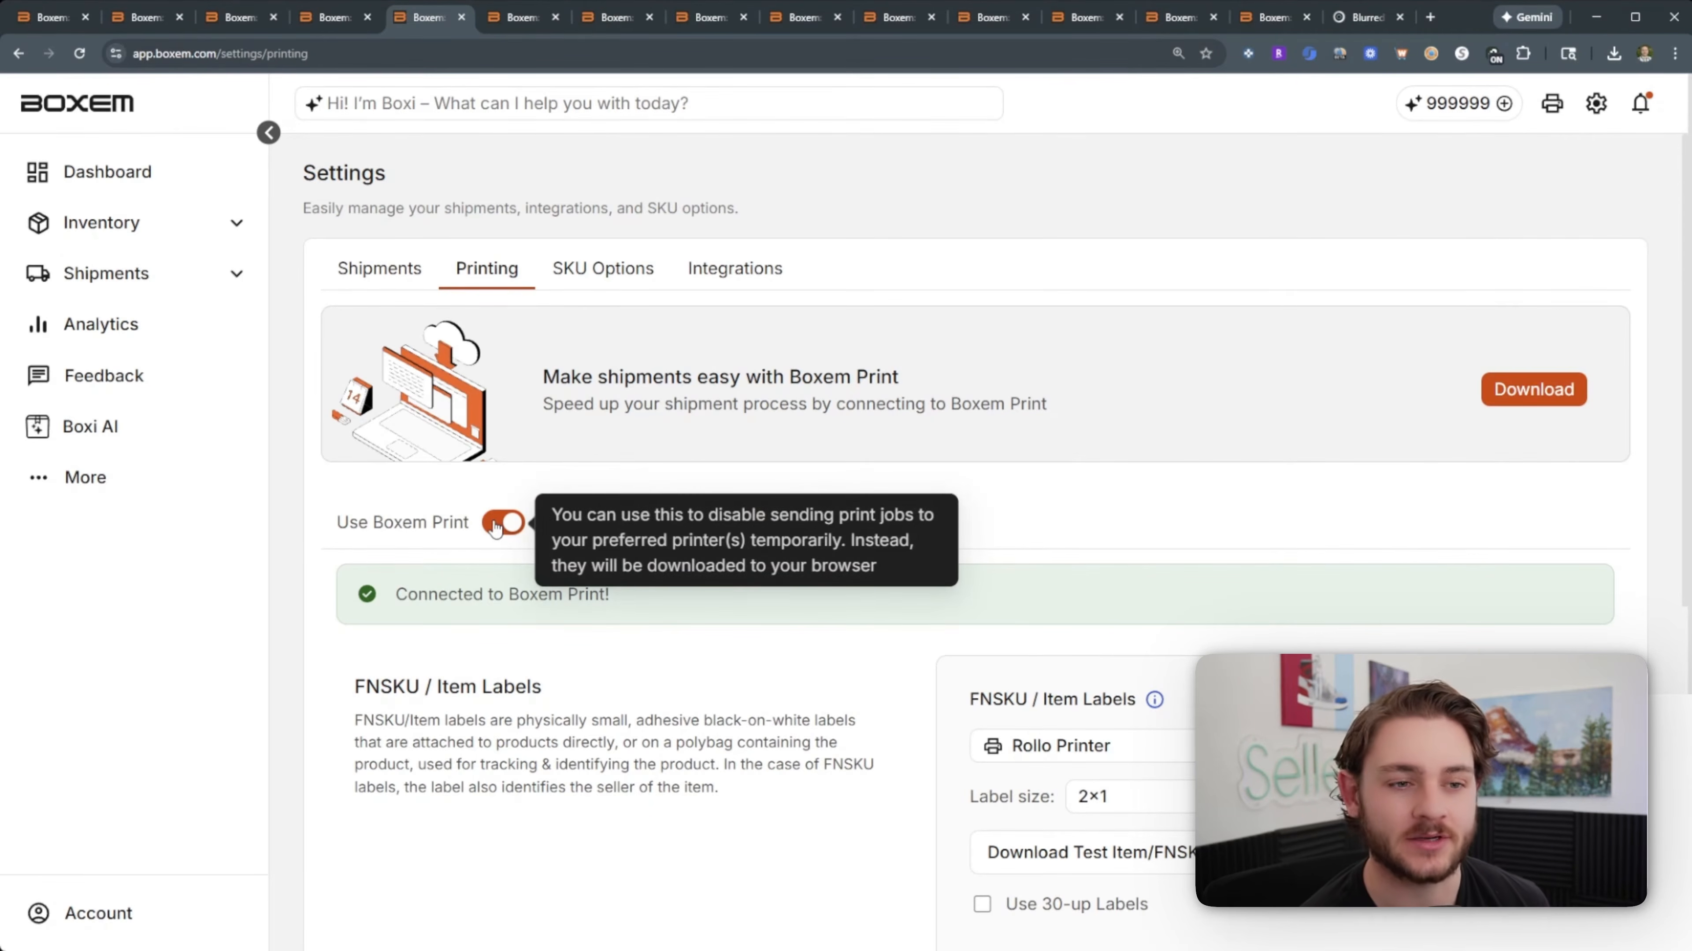
pyautogui.scroll(-5, 752, 690)
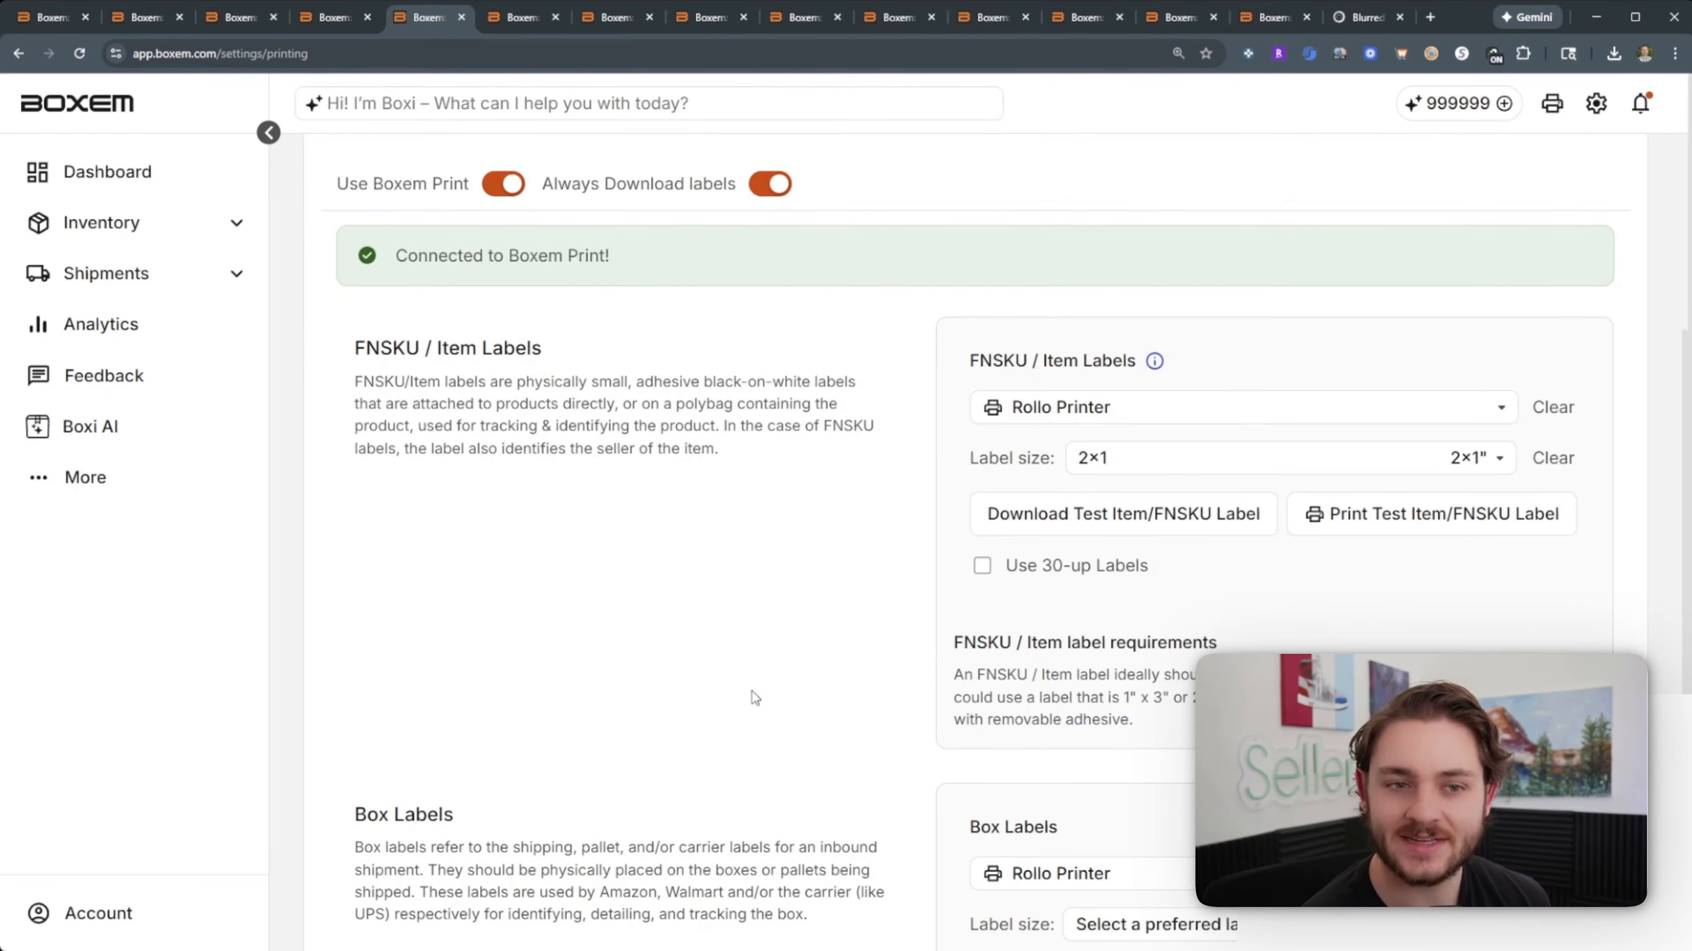
pyautogui.click(1065, 408)
pyautogui.click(1156, 481)
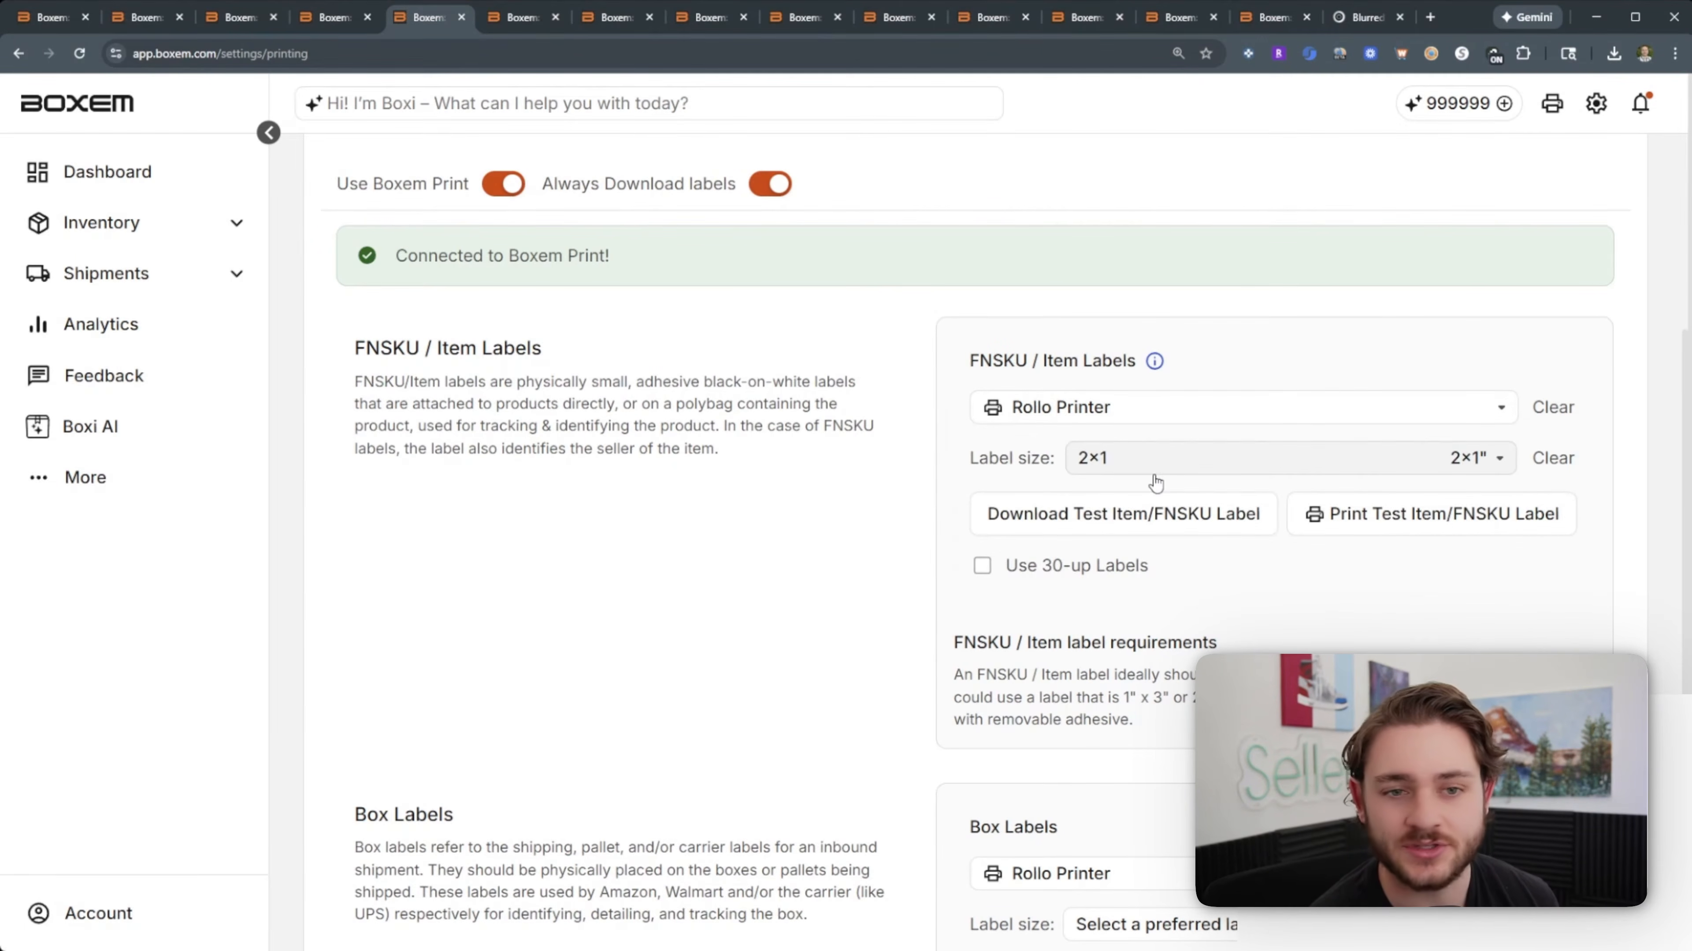
# Step: Try the Use 30-up Labels option for FNSKU / Item Labels, turn it back off and view the Box Labels section
pyautogui.click(978, 569)
pyautogui.scroll(-1, 1032, 546)
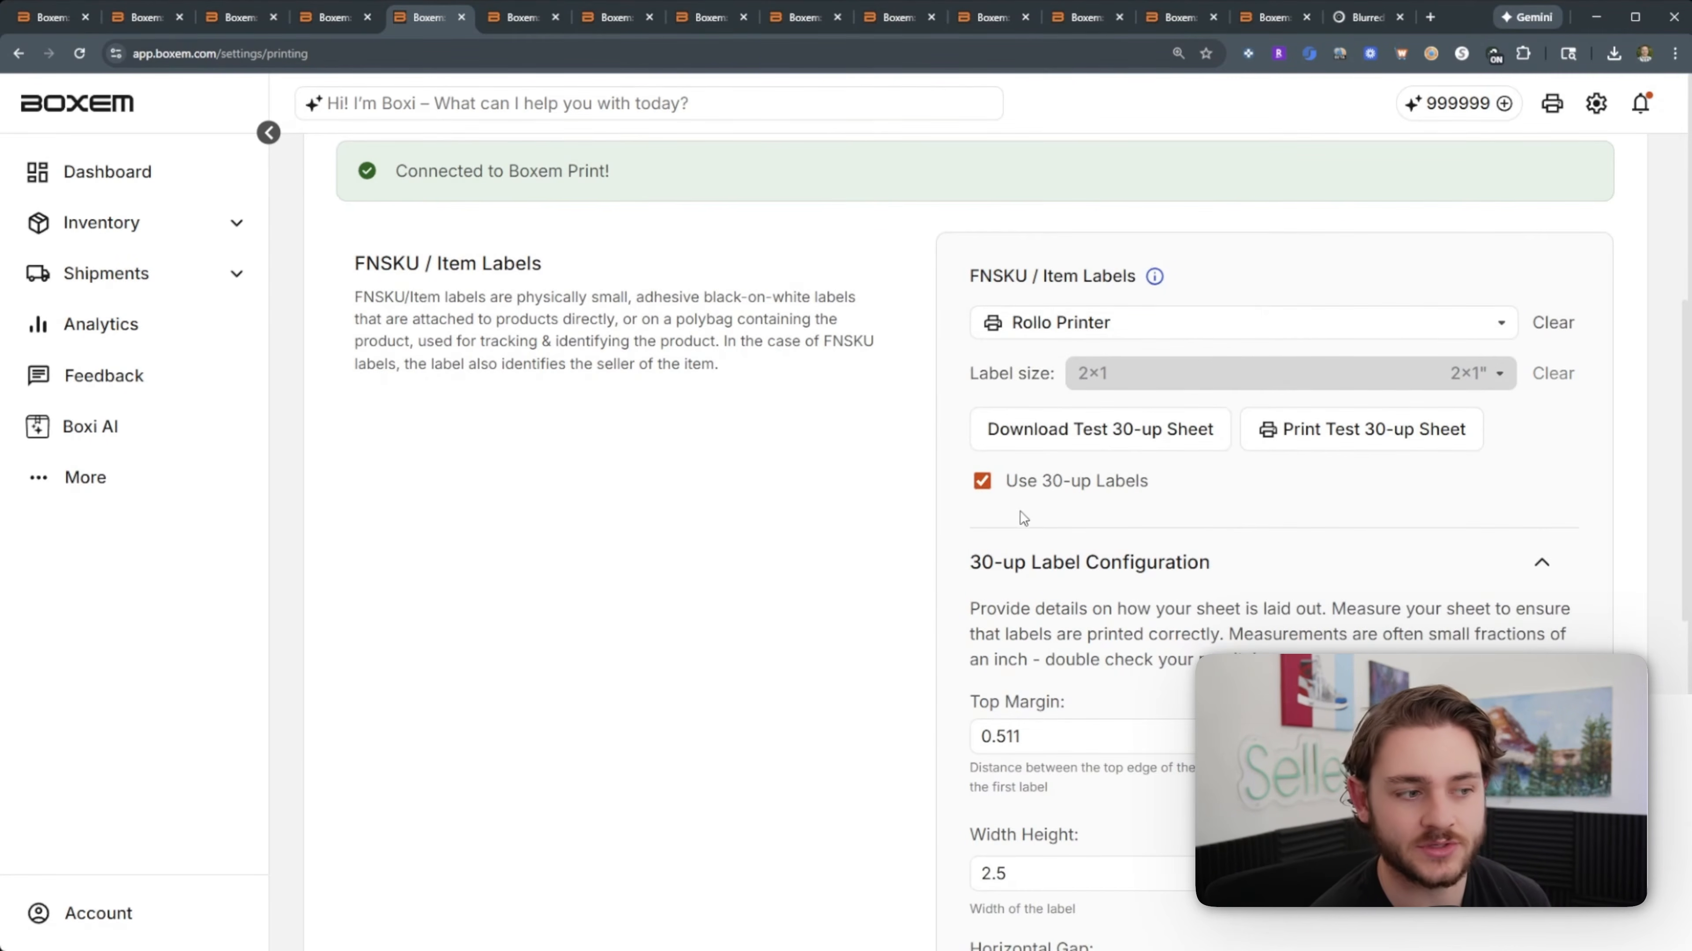
pyautogui.click(983, 481)
pyautogui.scroll(-1, 841, 544)
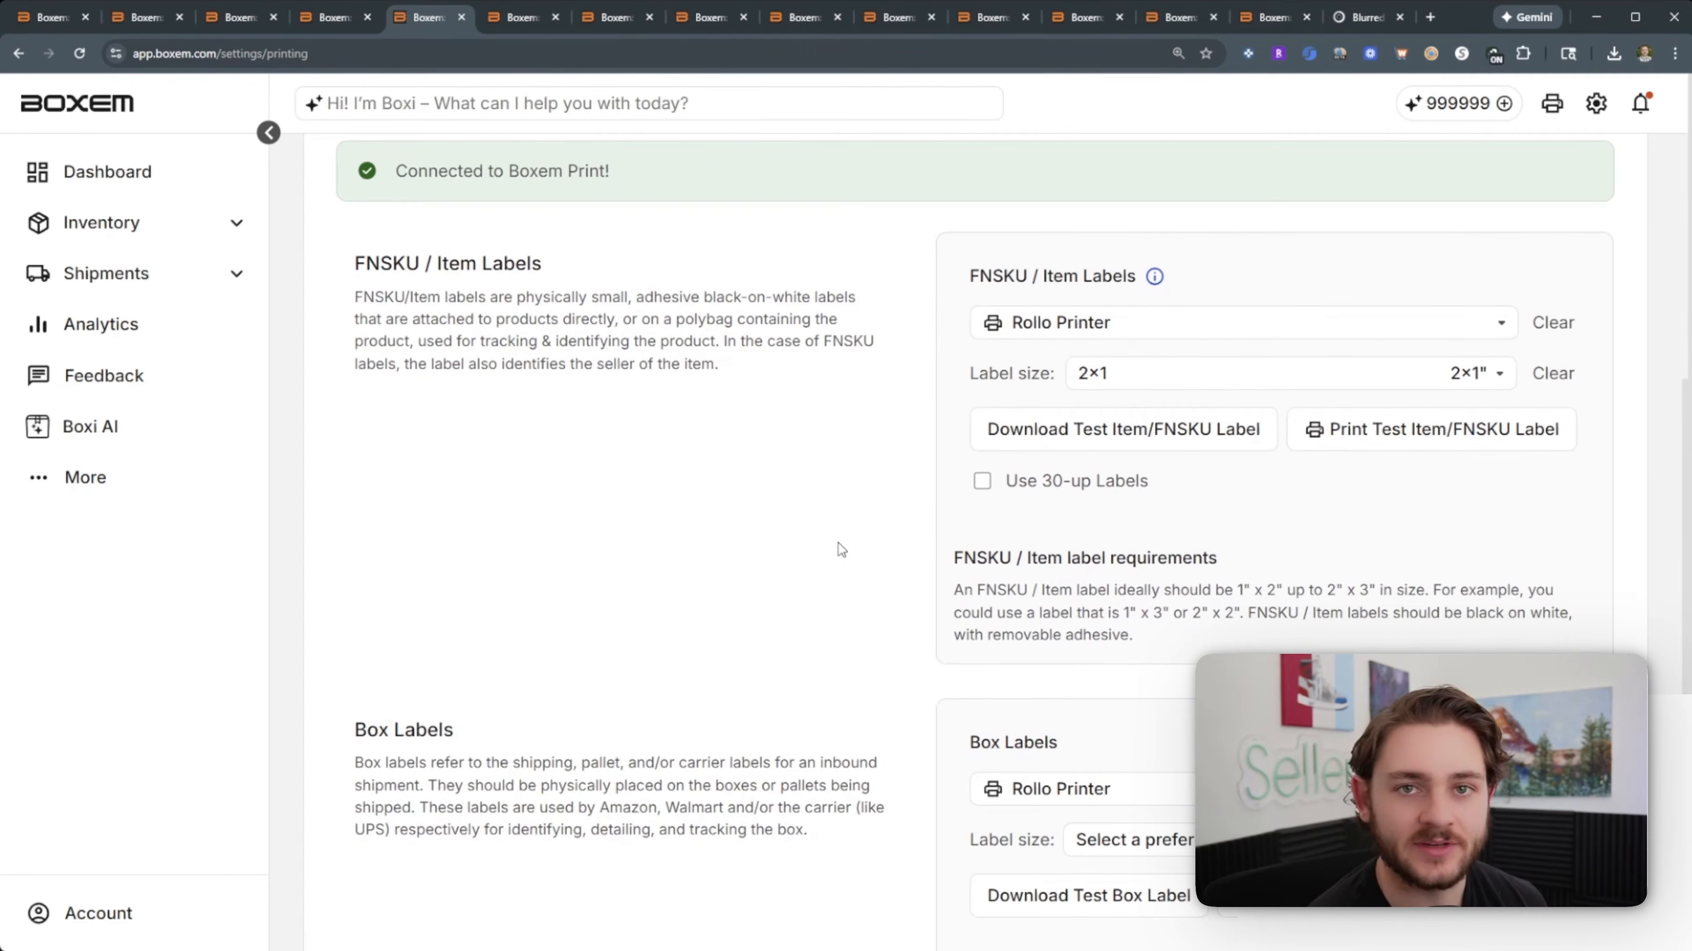
pyautogui.scroll(-2, 826, 517)
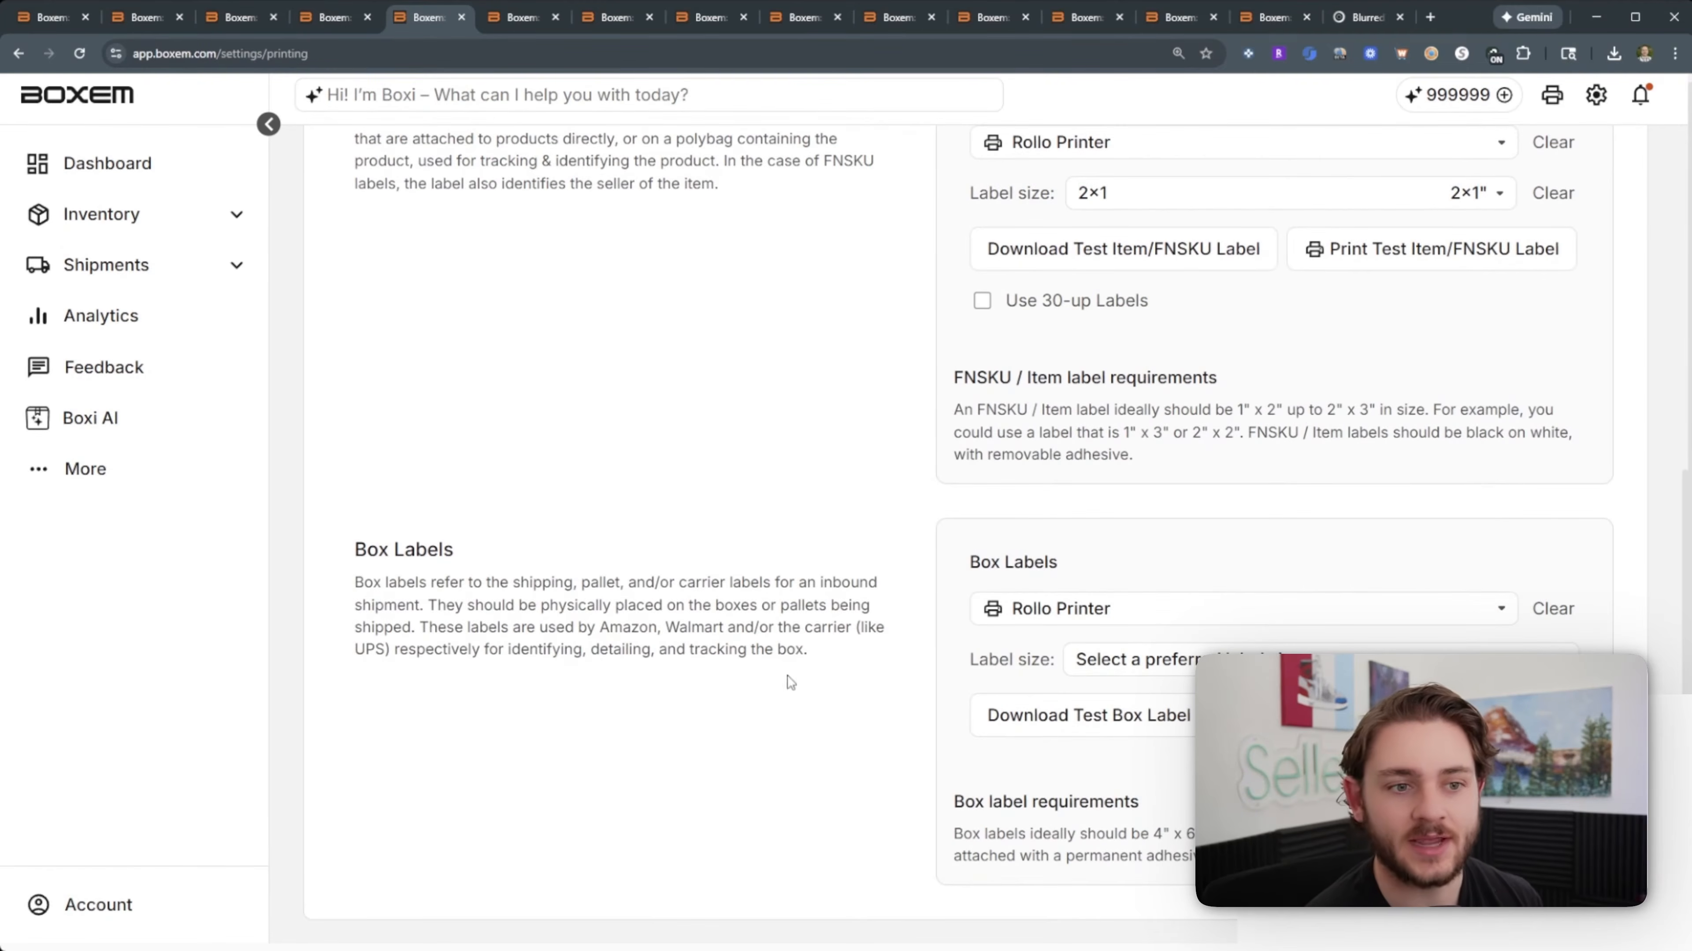
# Step: Check the printer choices available for Box Labels in the printing settings
pyautogui.click(1005, 613)
pyautogui.click(854, 742)
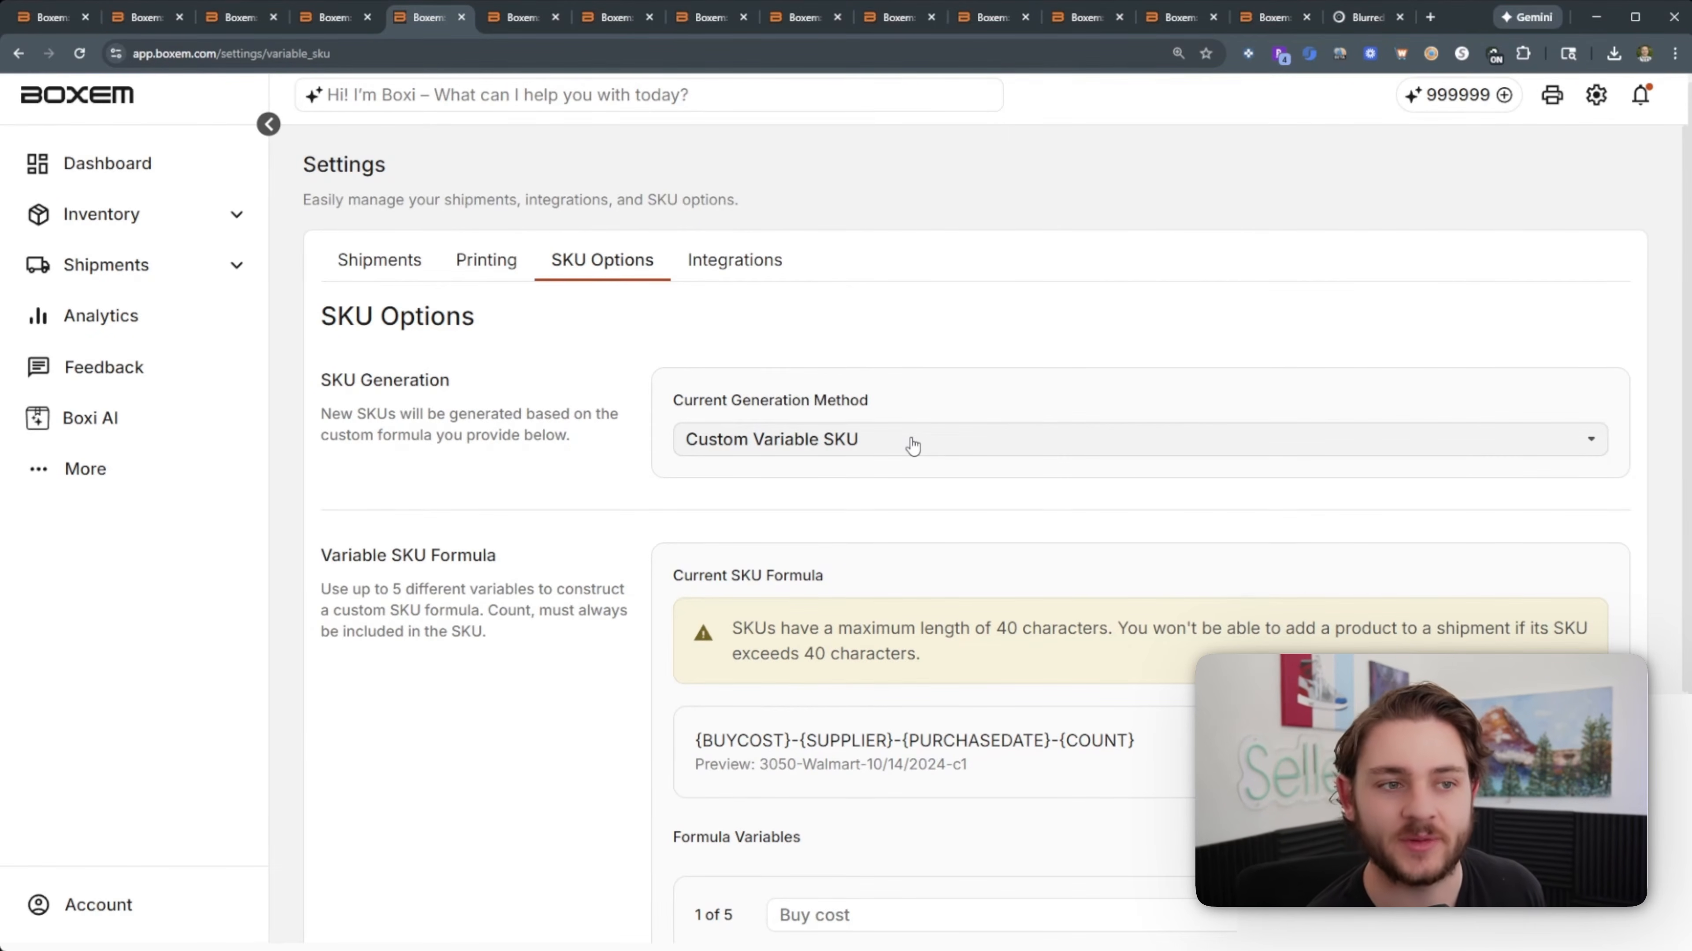
# Step: Open the SKU options and examine the variable SKU formula and the variables offered for its fourth slot
pyautogui.scroll(-5, 824, 527)
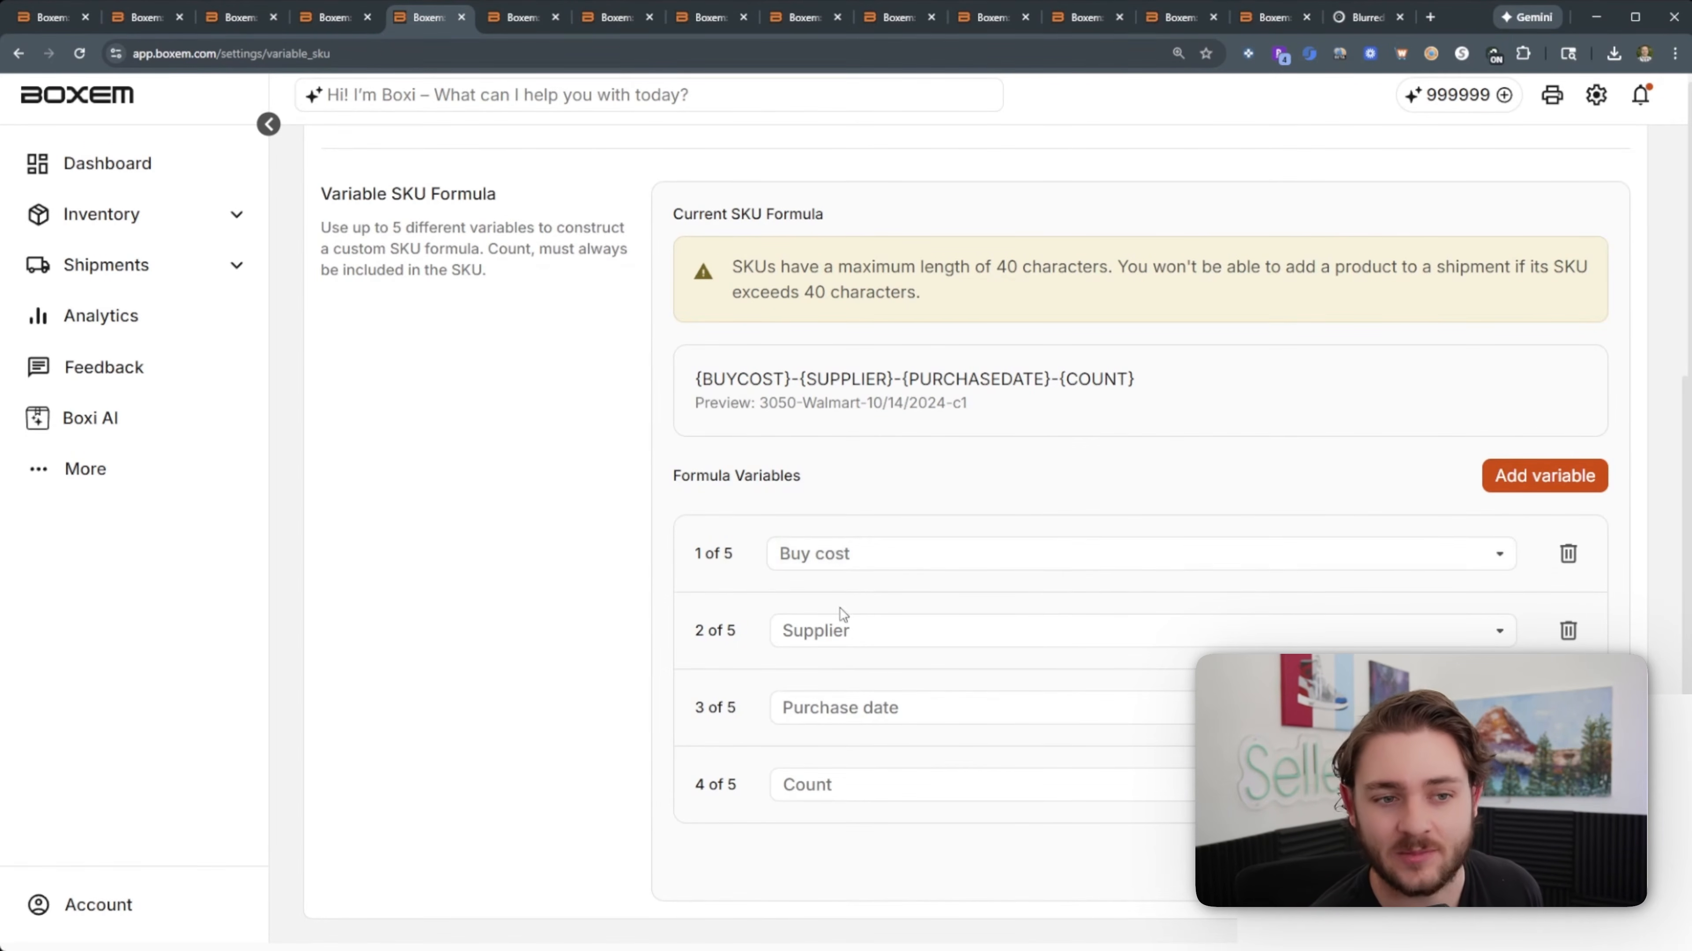
pyautogui.click(826, 794)
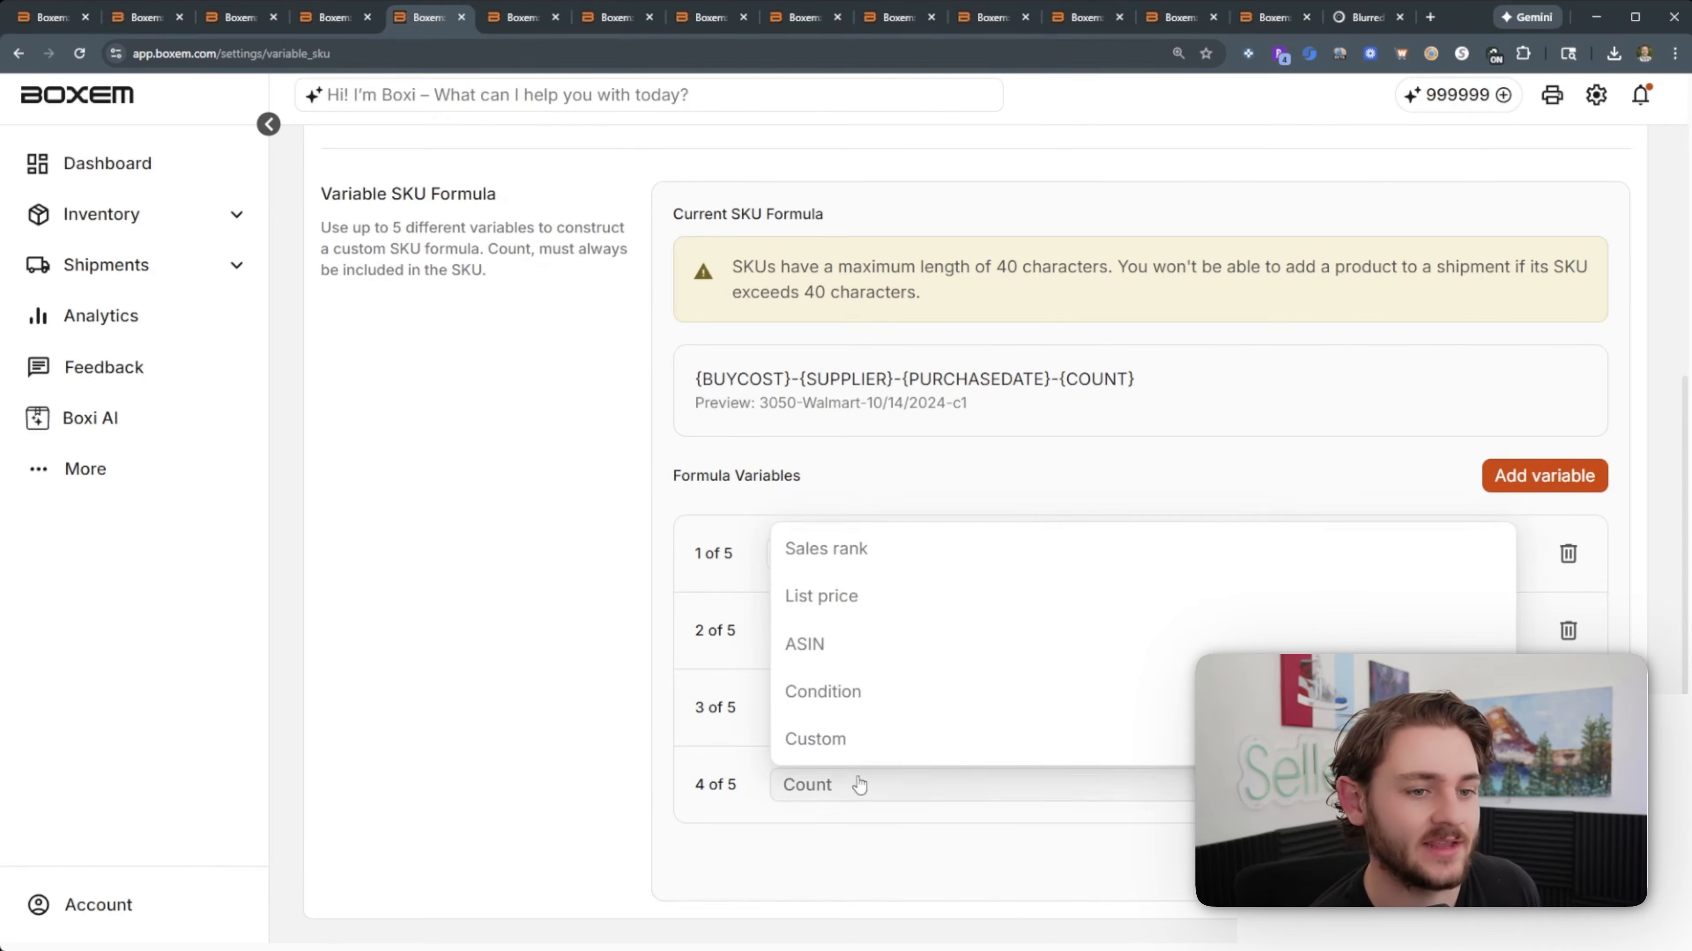
pyautogui.click(611, 733)
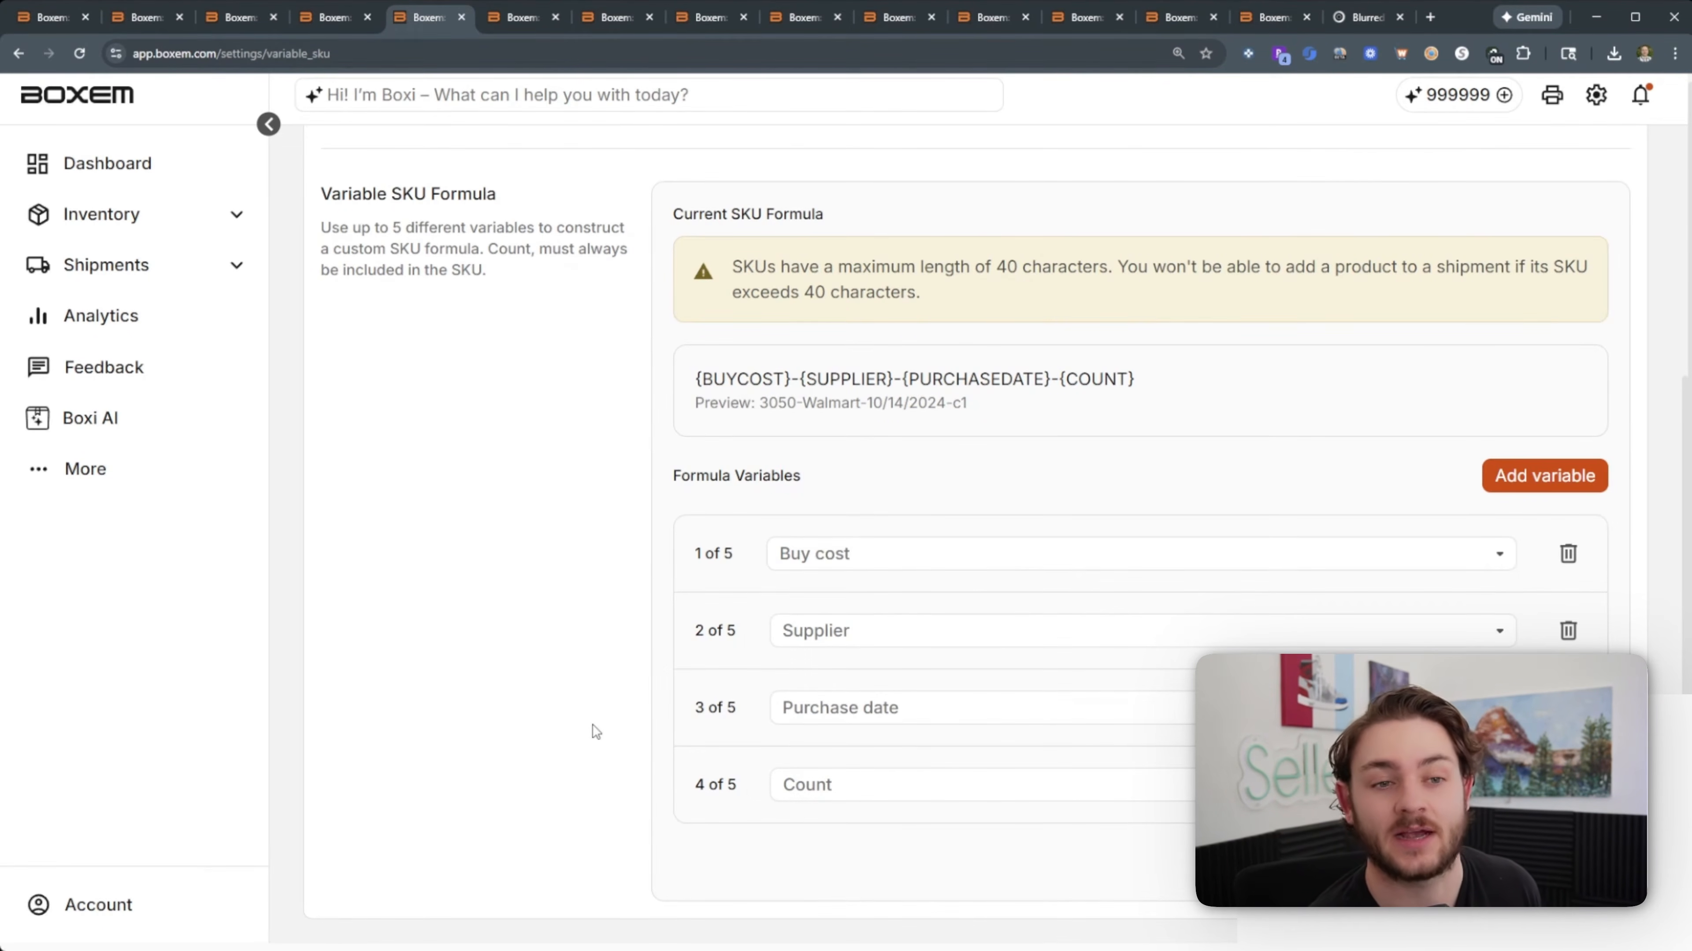
# Step: Try adding a fifth variable to the SKU formula, check the alternatives to Sales rank, and remove the variable
pyautogui.click(1544, 475)
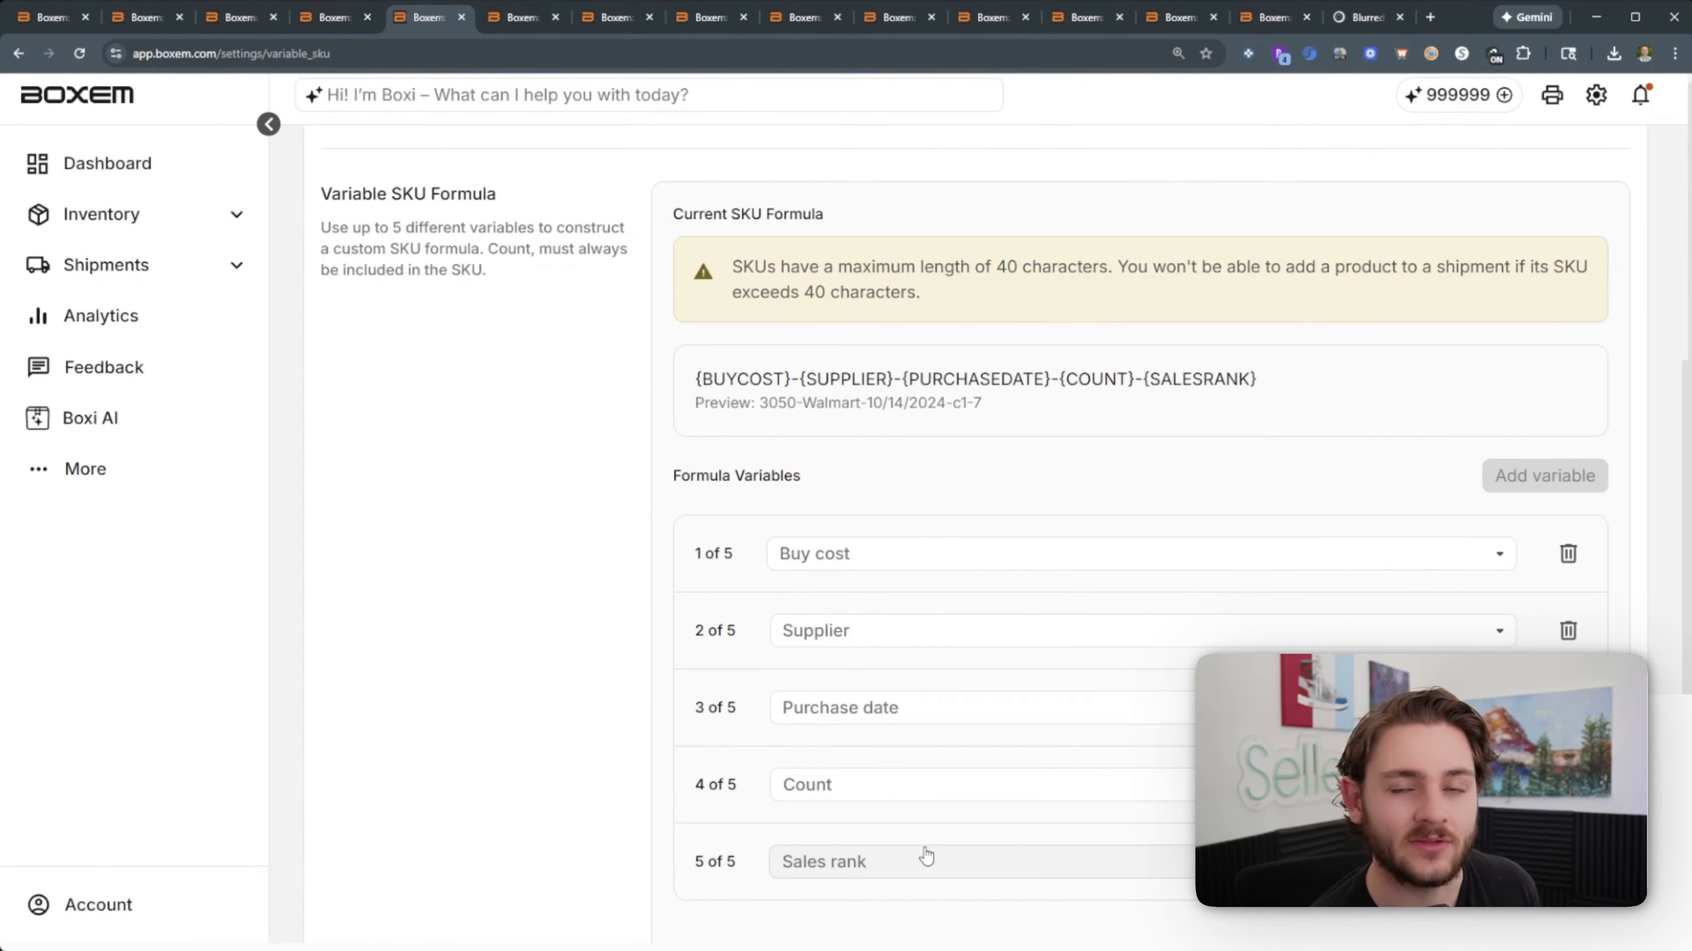
pyautogui.scroll(-1, 912, 853)
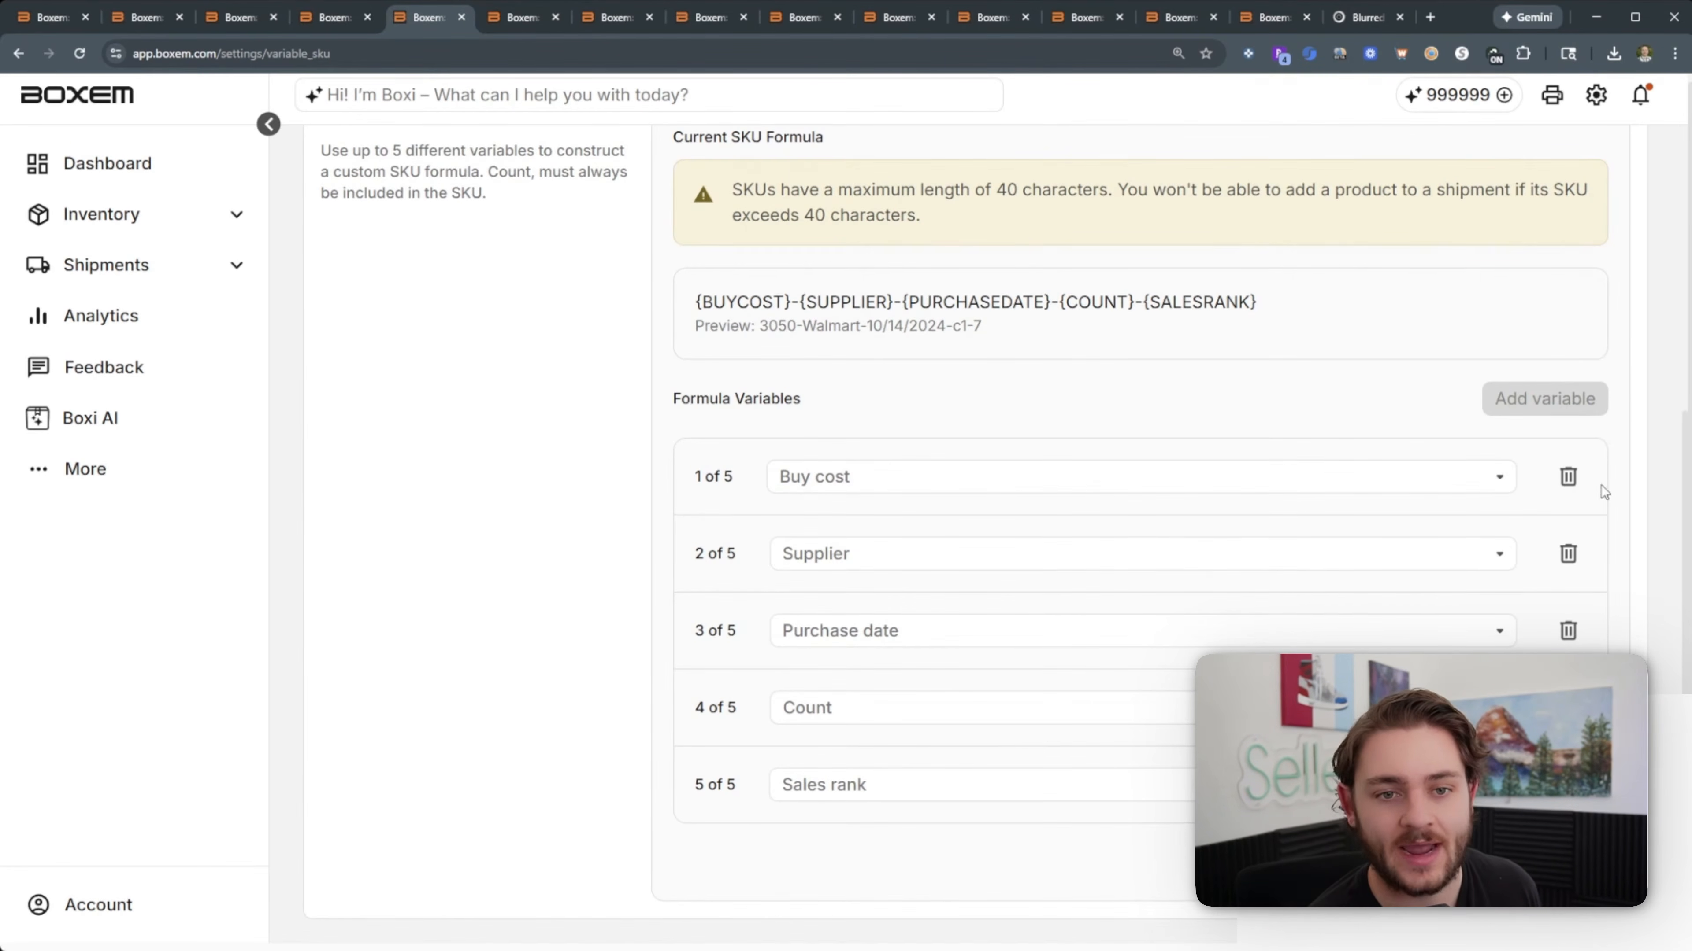
pyautogui.click(818, 792)
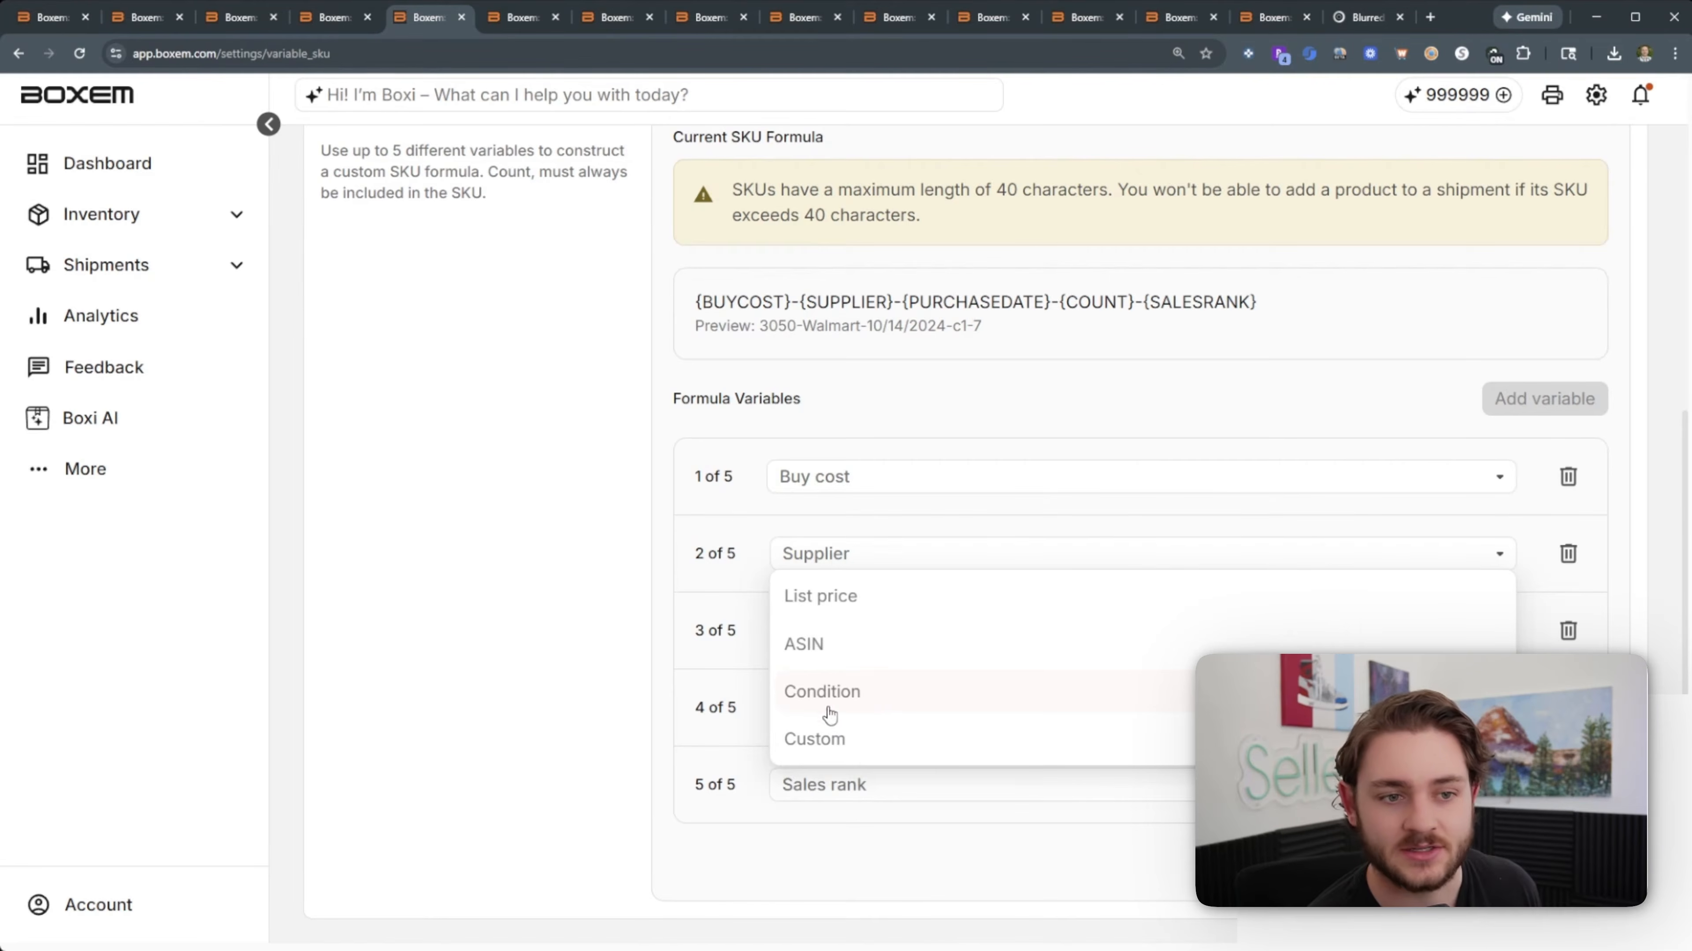
pyautogui.click(612, 760)
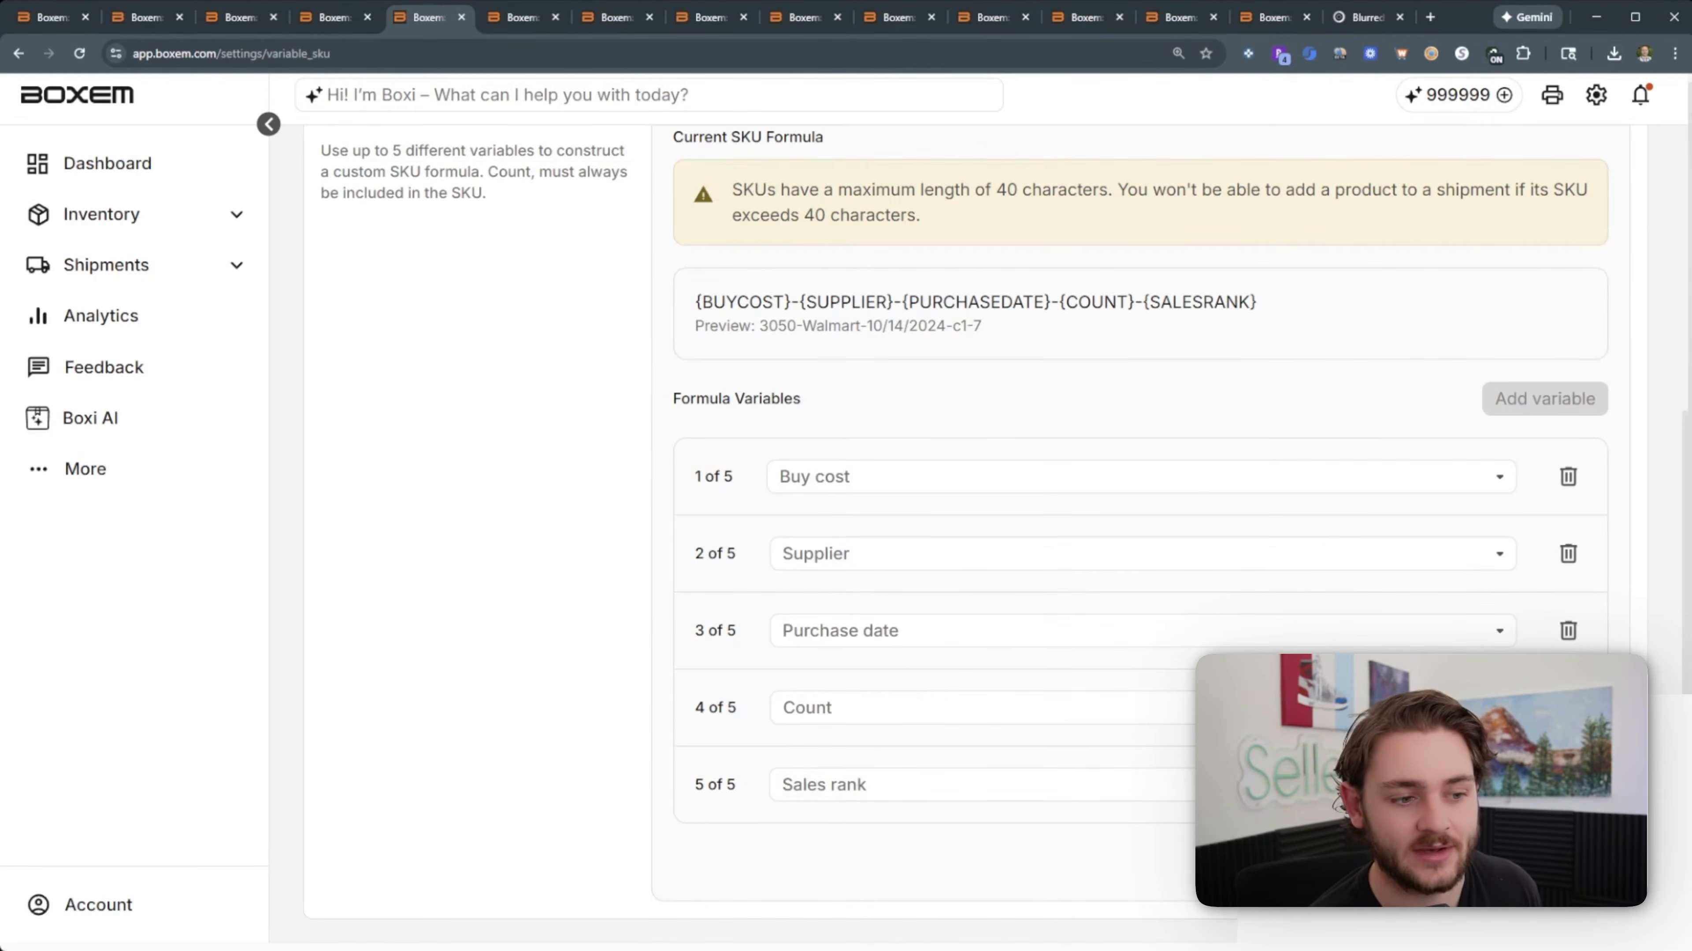
pyautogui.click(1567, 785)
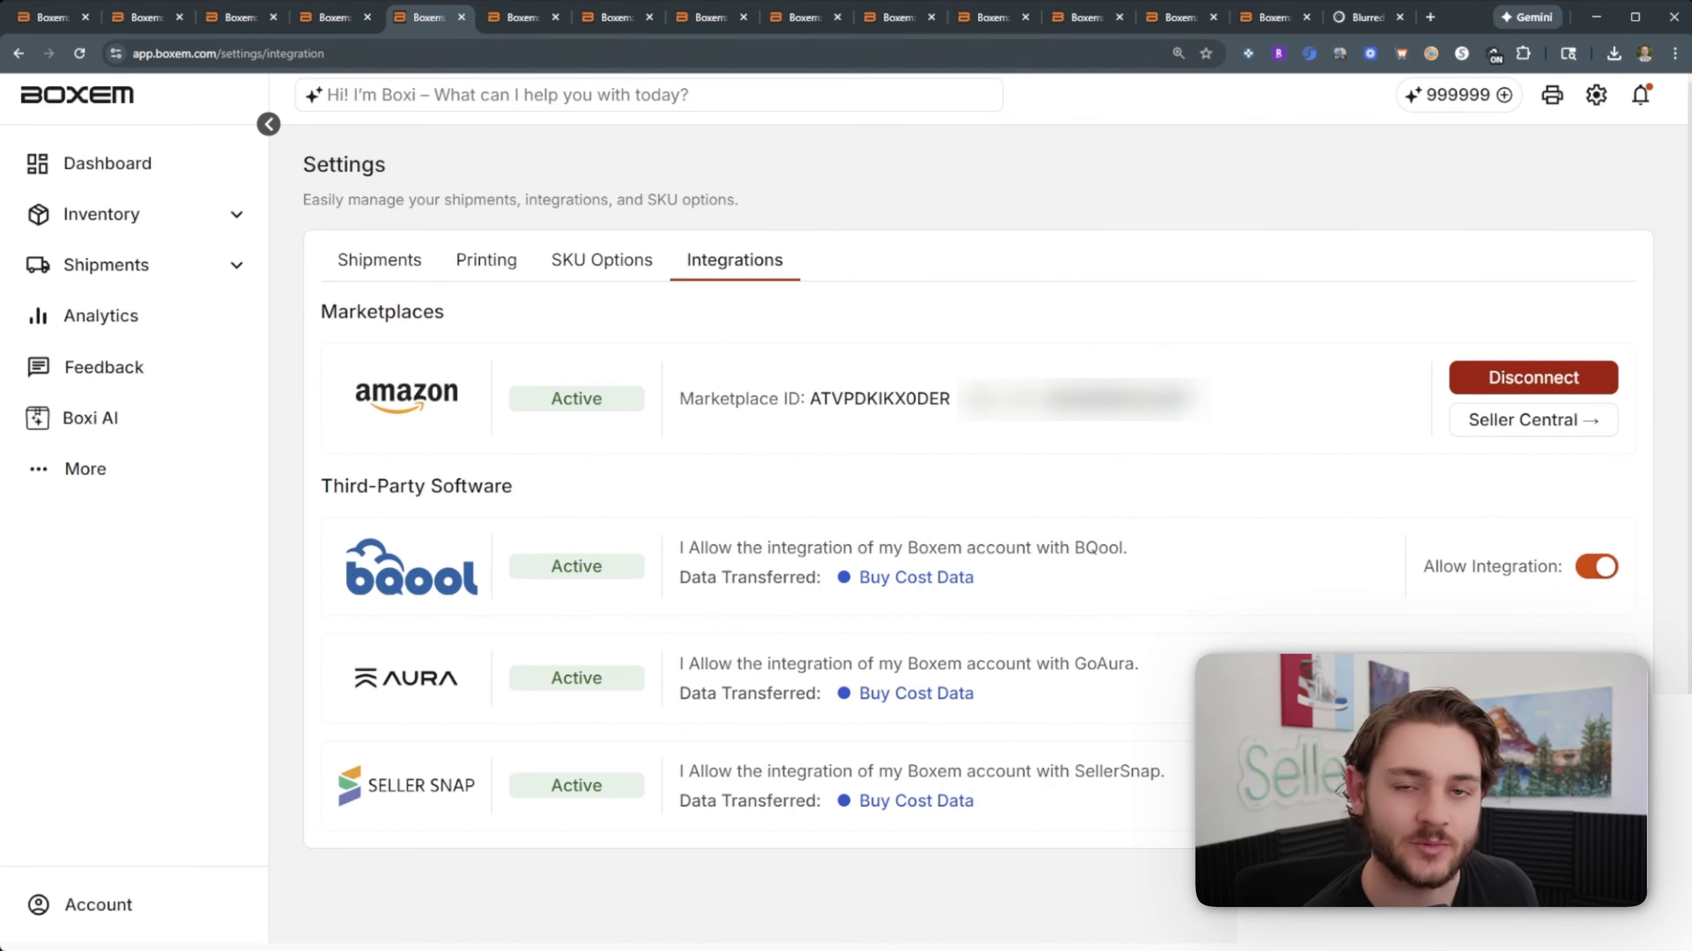
# Step: Switch to the Shipments page and examine the total units shipped, average cost per pound and average check-in time
pyautogui.hotkey('ctrl', 'Tab')
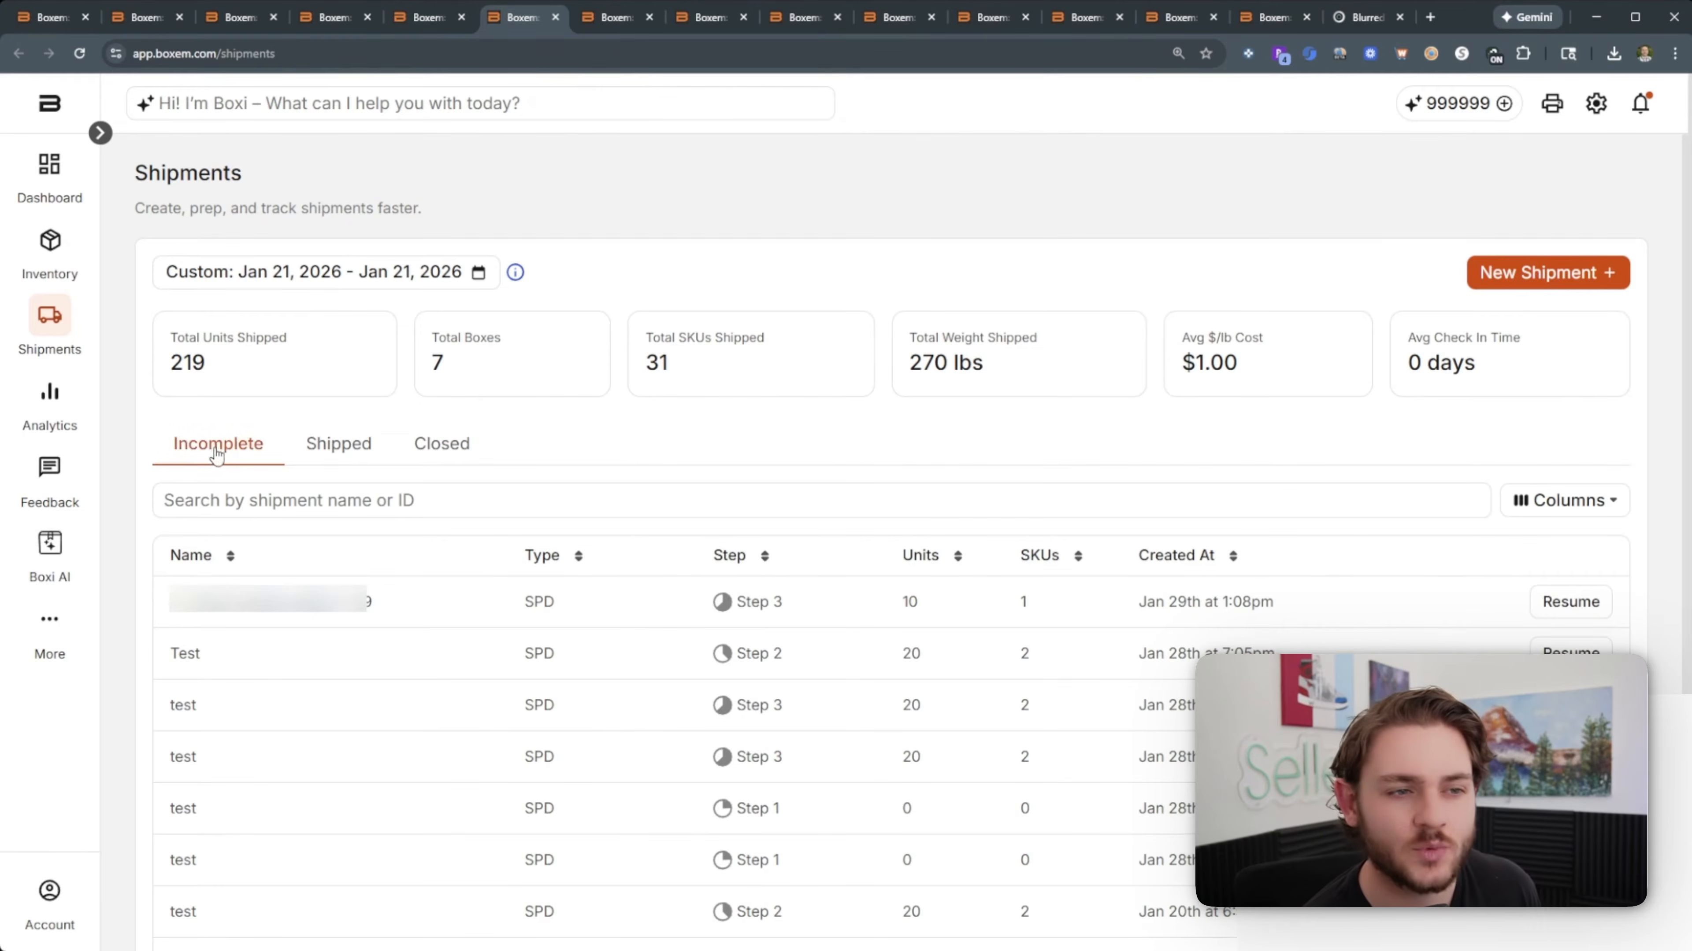
pyautogui.doubleClick(186, 362)
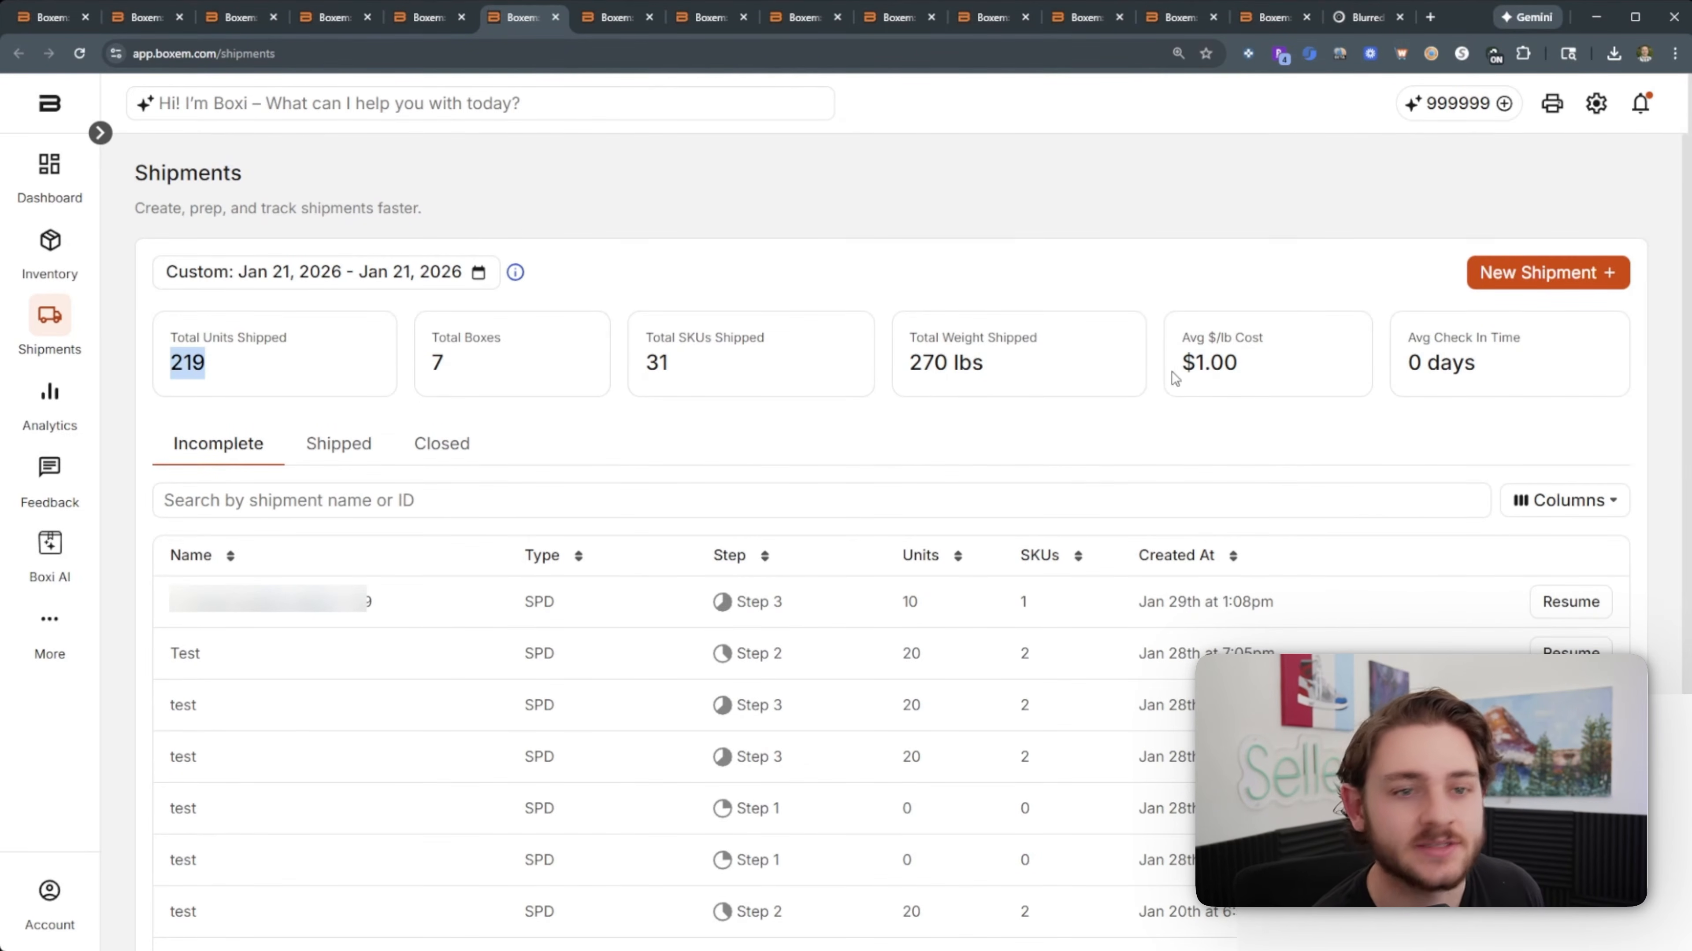
pyautogui.doubleClick(1209, 363)
pyautogui.click(1116, 456)
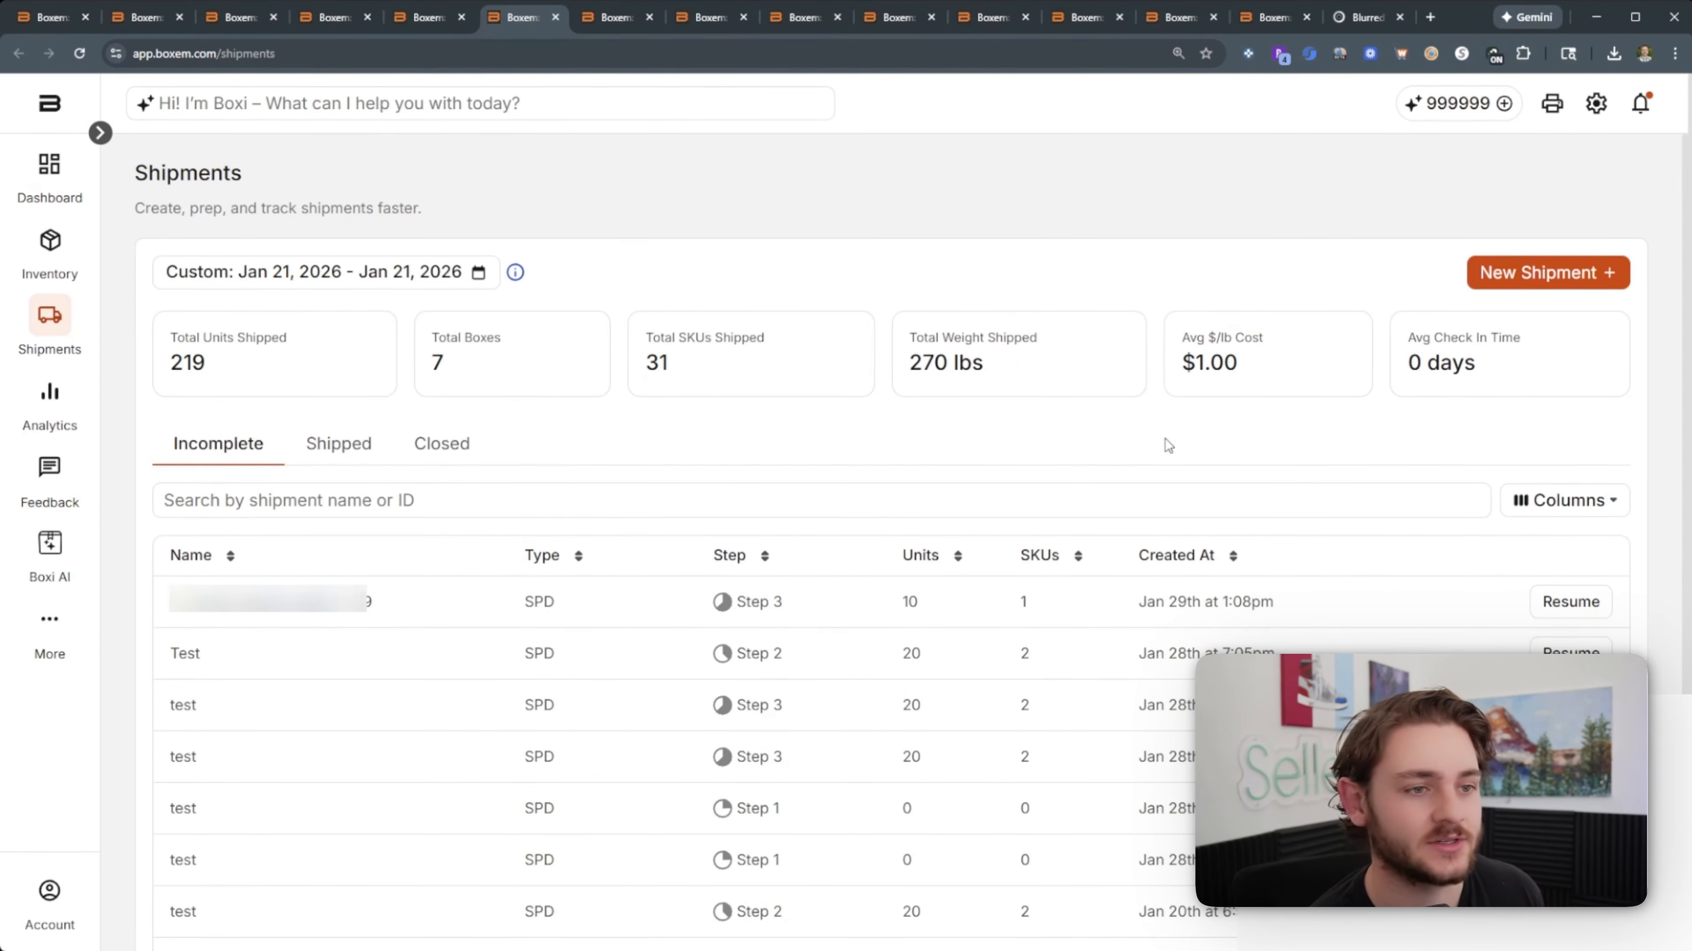
pyautogui.tripleClick(1429, 361)
pyautogui.click(1414, 405)
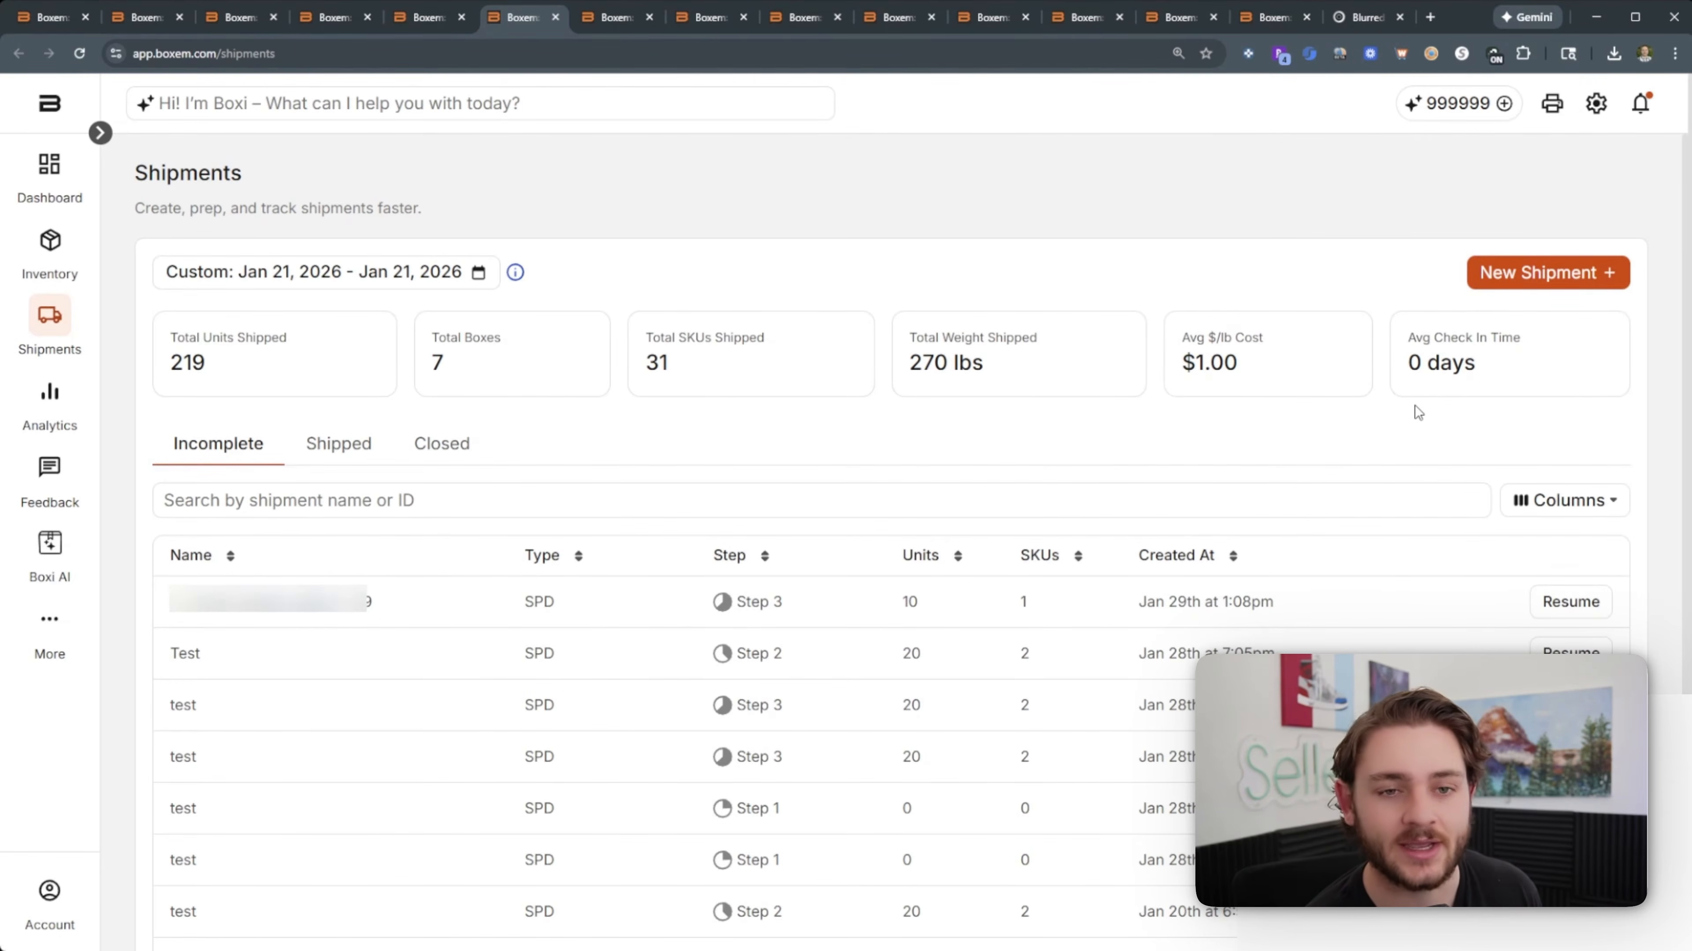
# Step: Start a new FBA shipment named Test with the "Try Boxem For Free" ship-from address
pyautogui.click(1507, 273)
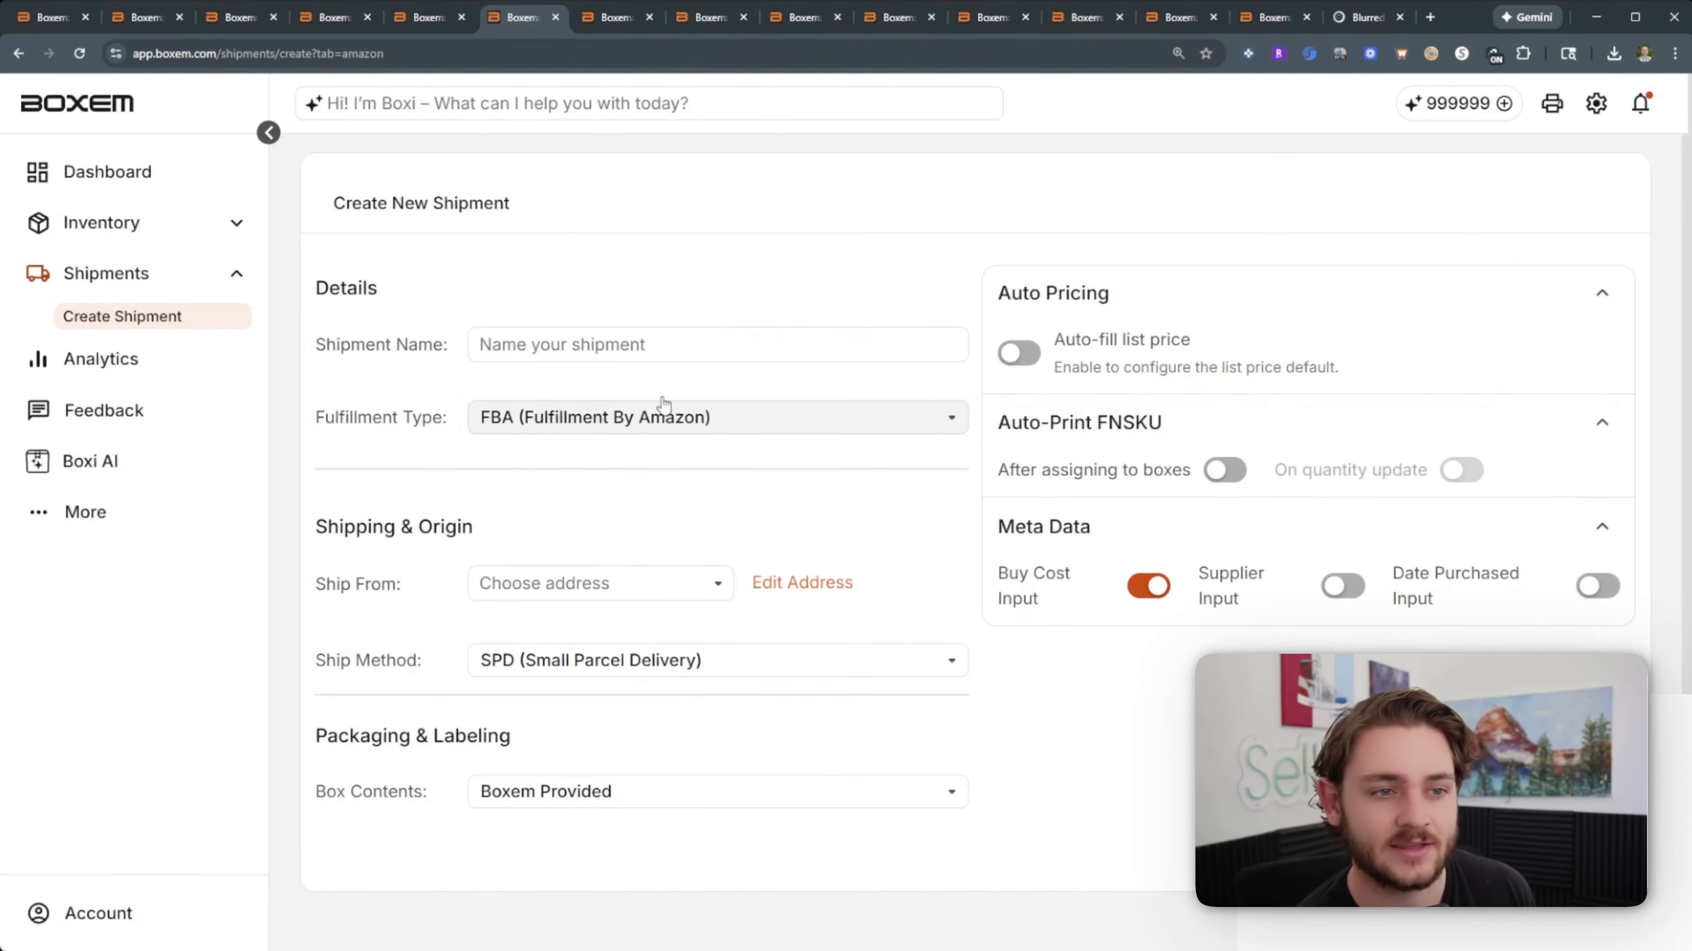
pyautogui.click(614, 354)
pyautogui.write('Test')
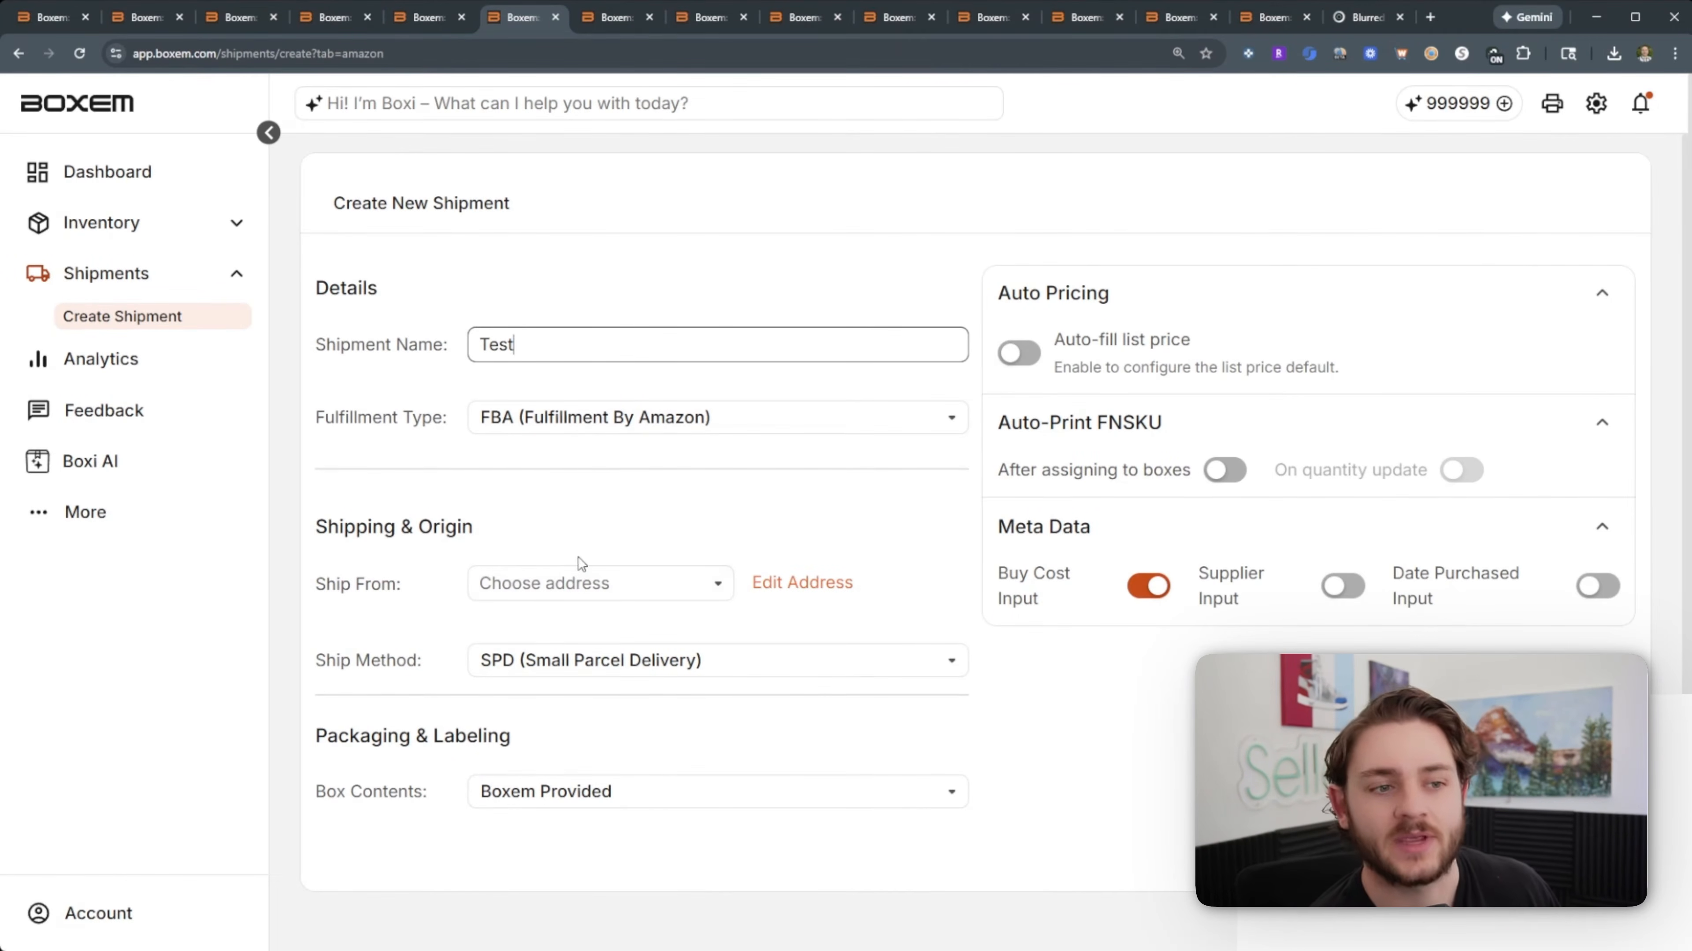
pyautogui.click(573, 580)
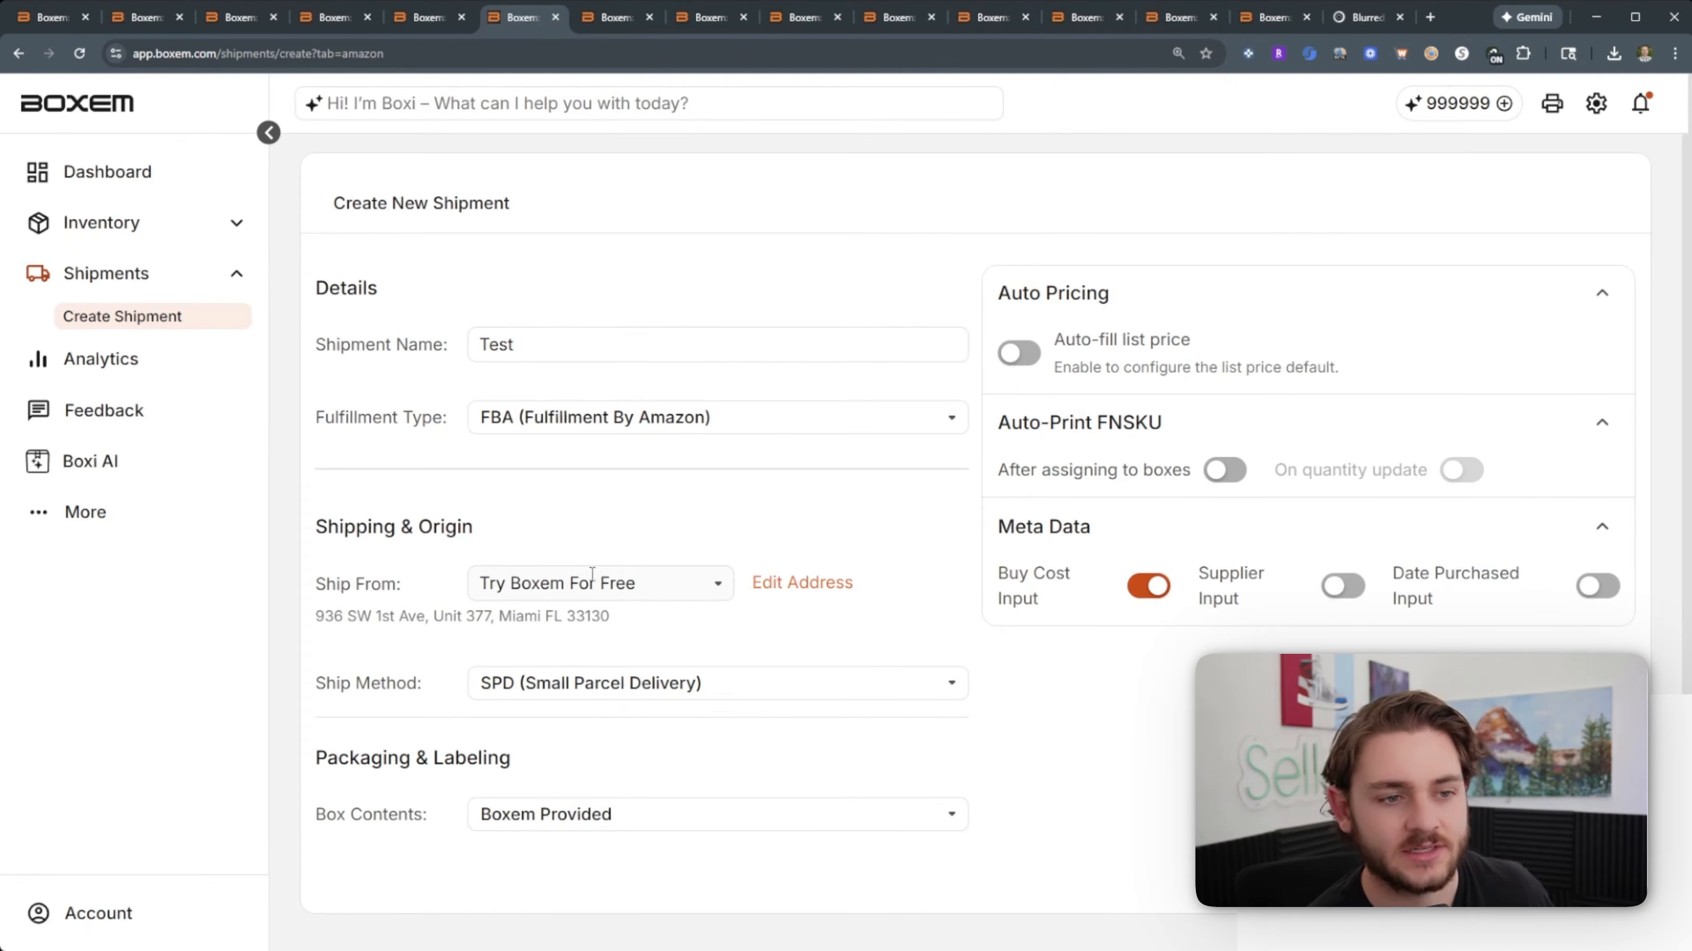
# Step: Check the available ship methods, keeping SPD (Small Parcel Delivery), and set the box contents to 2D Barcodes
pyautogui.click(624, 699)
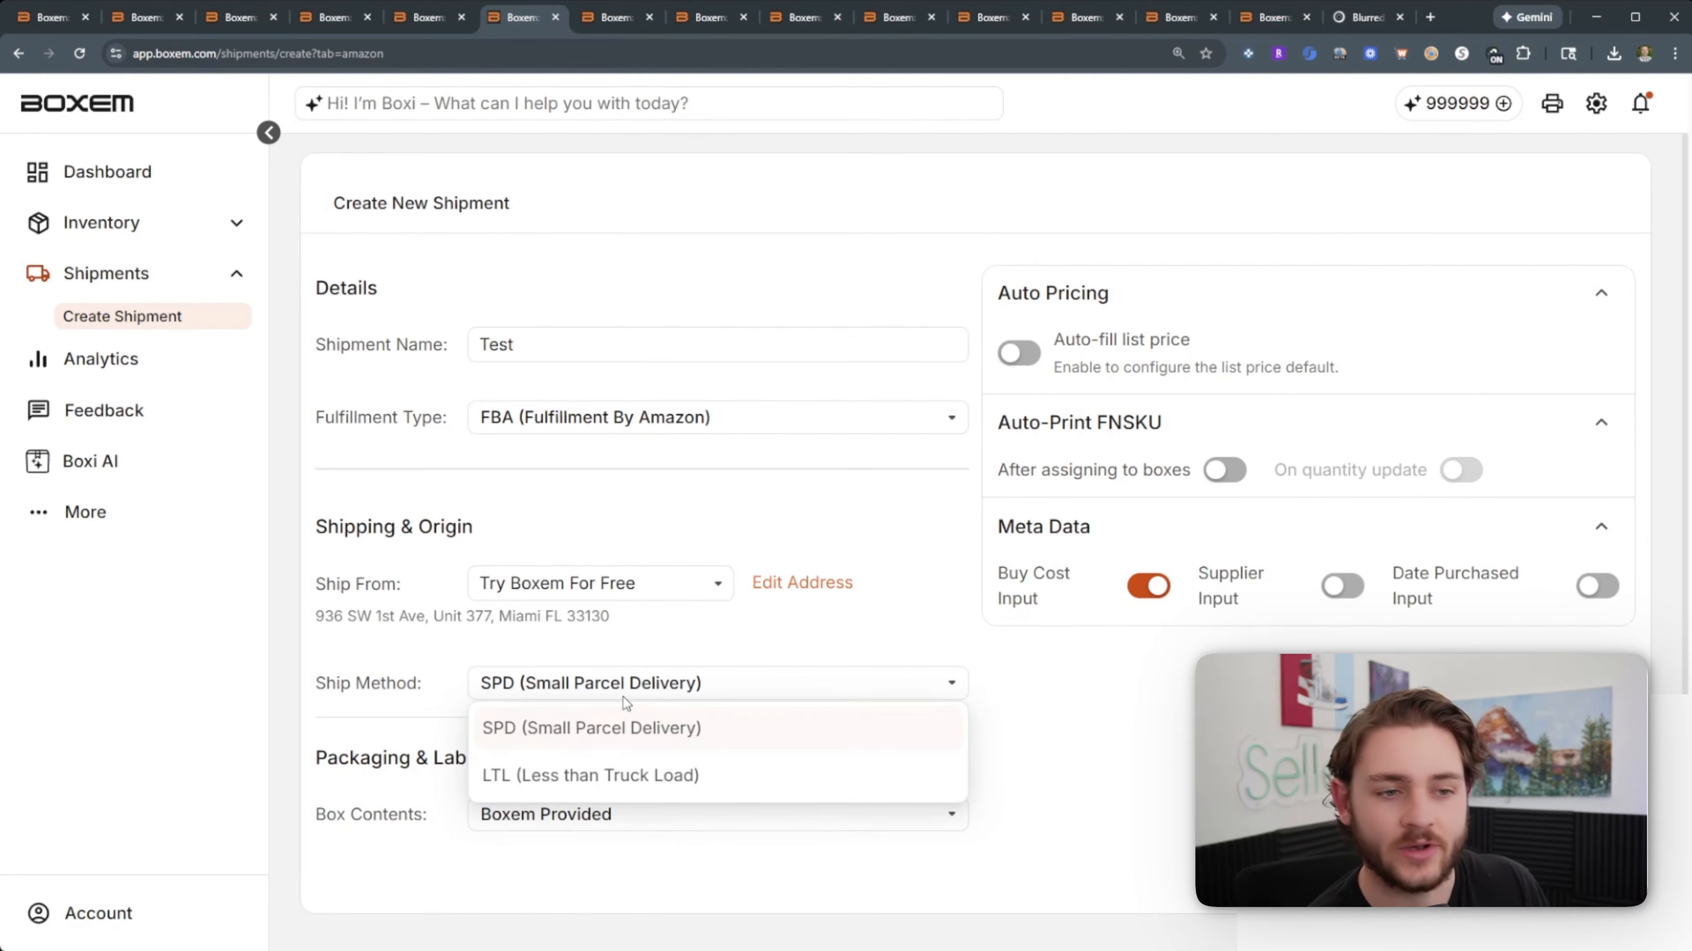
pyautogui.click(1089, 781)
pyautogui.click(706, 814)
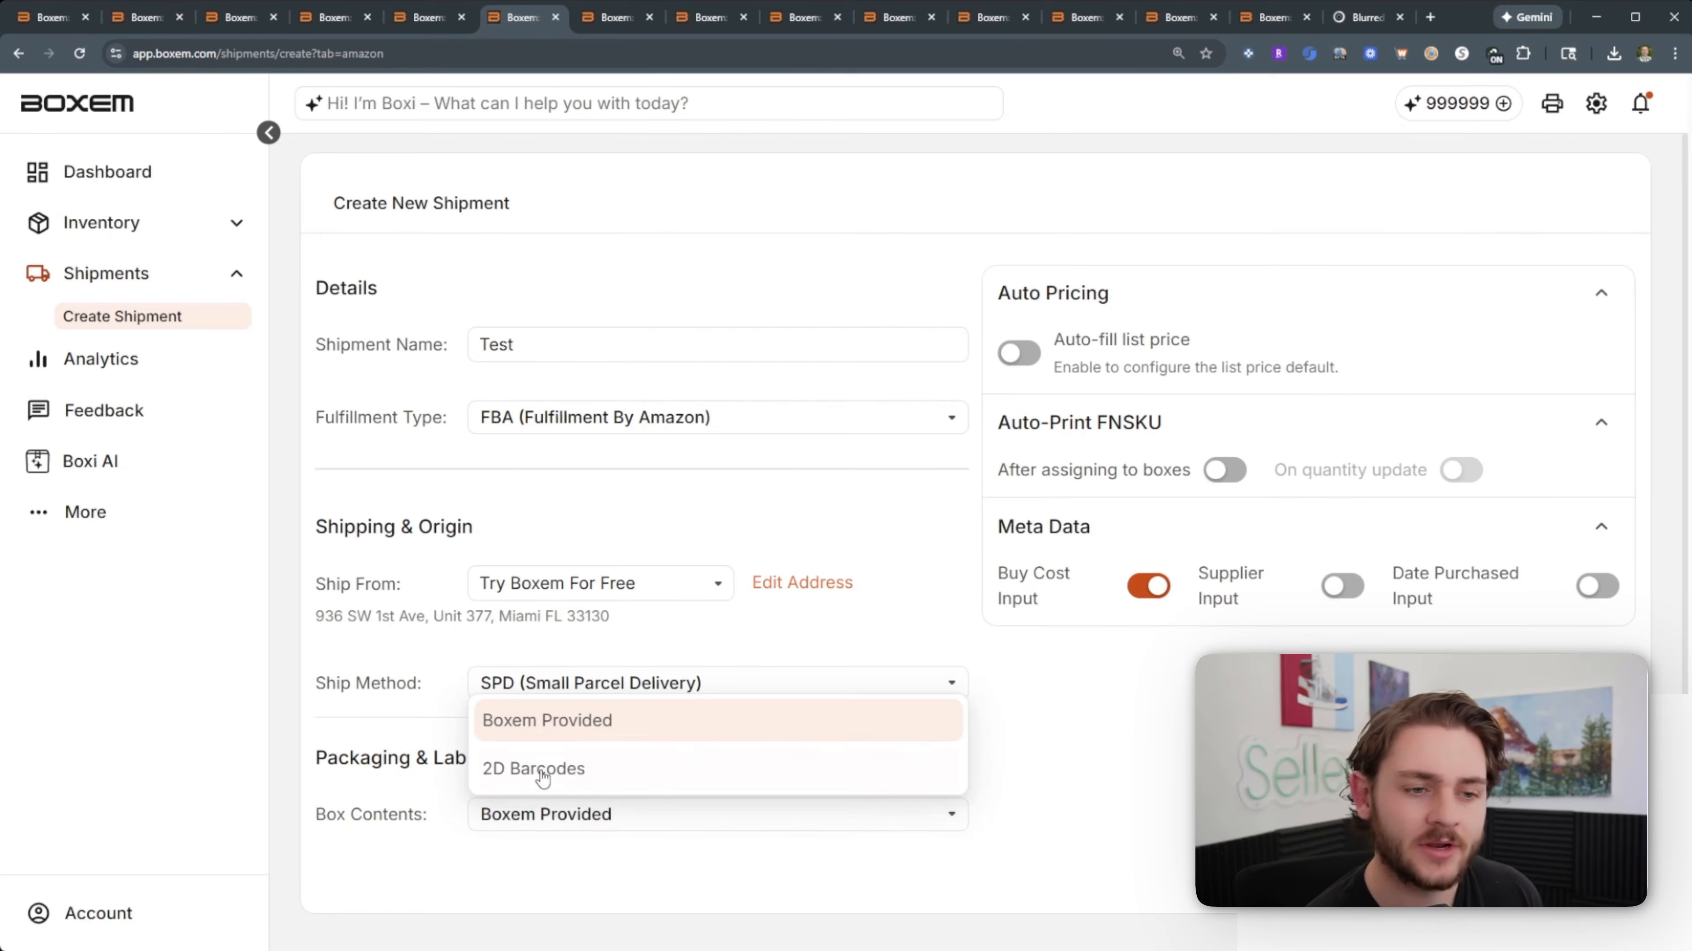
pyautogui.click(545, 770)
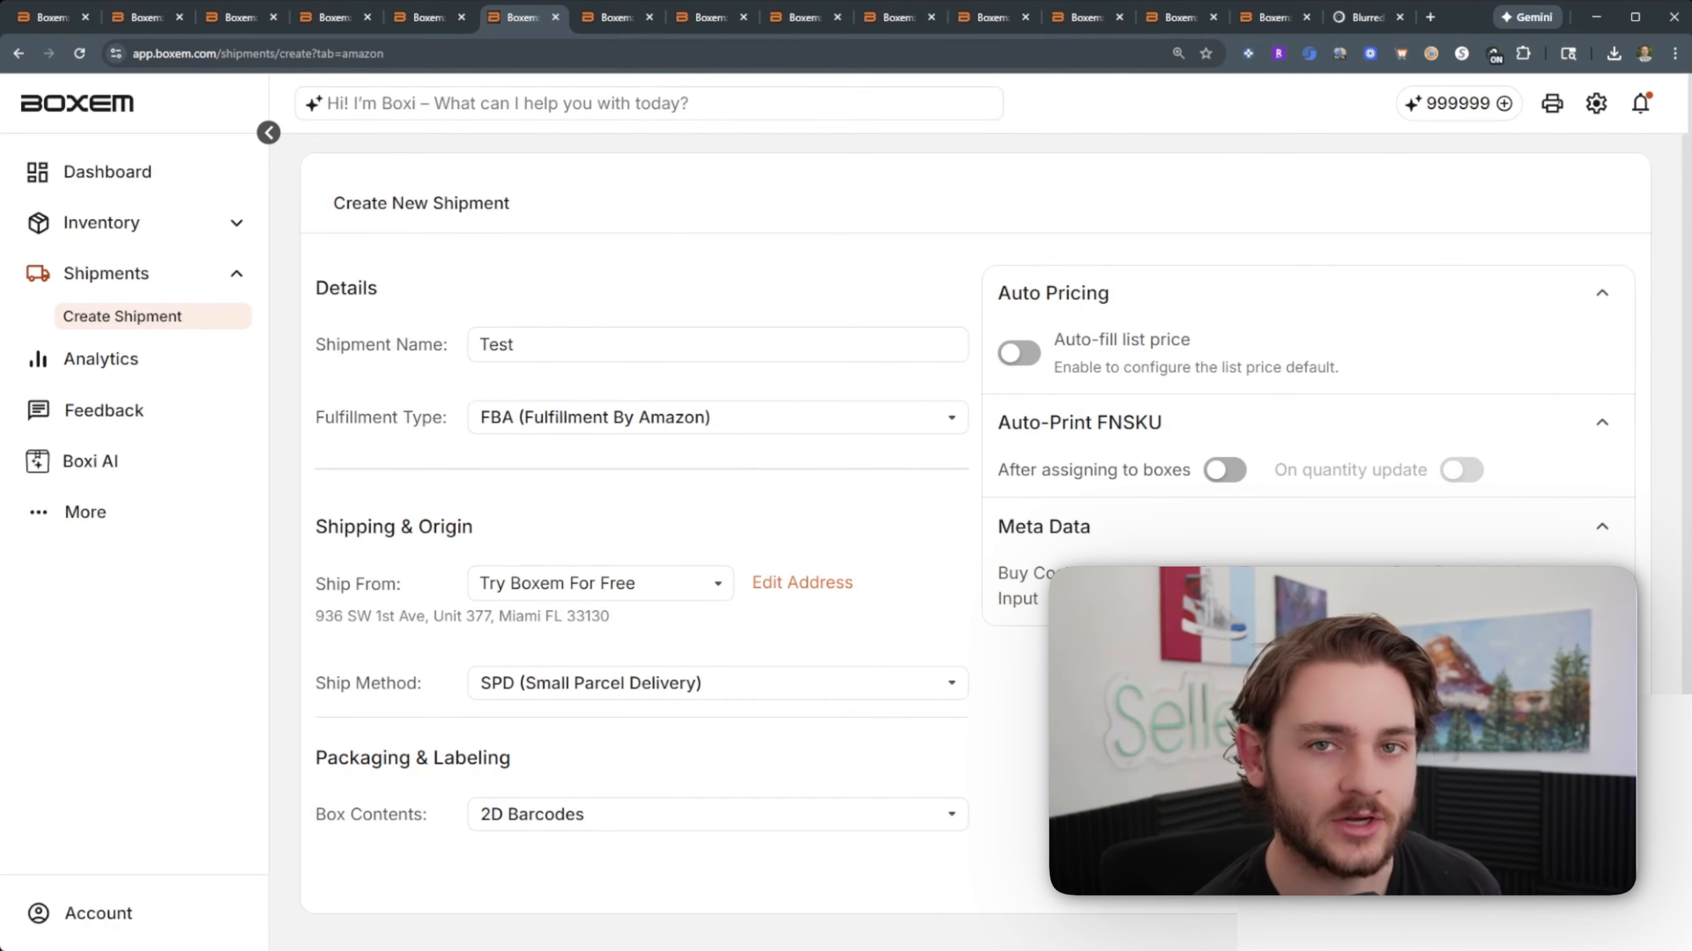
# Step: Enable auto-filled list prices for the shipment and create it to reach product selection
pyautogui.click(1024, 359)
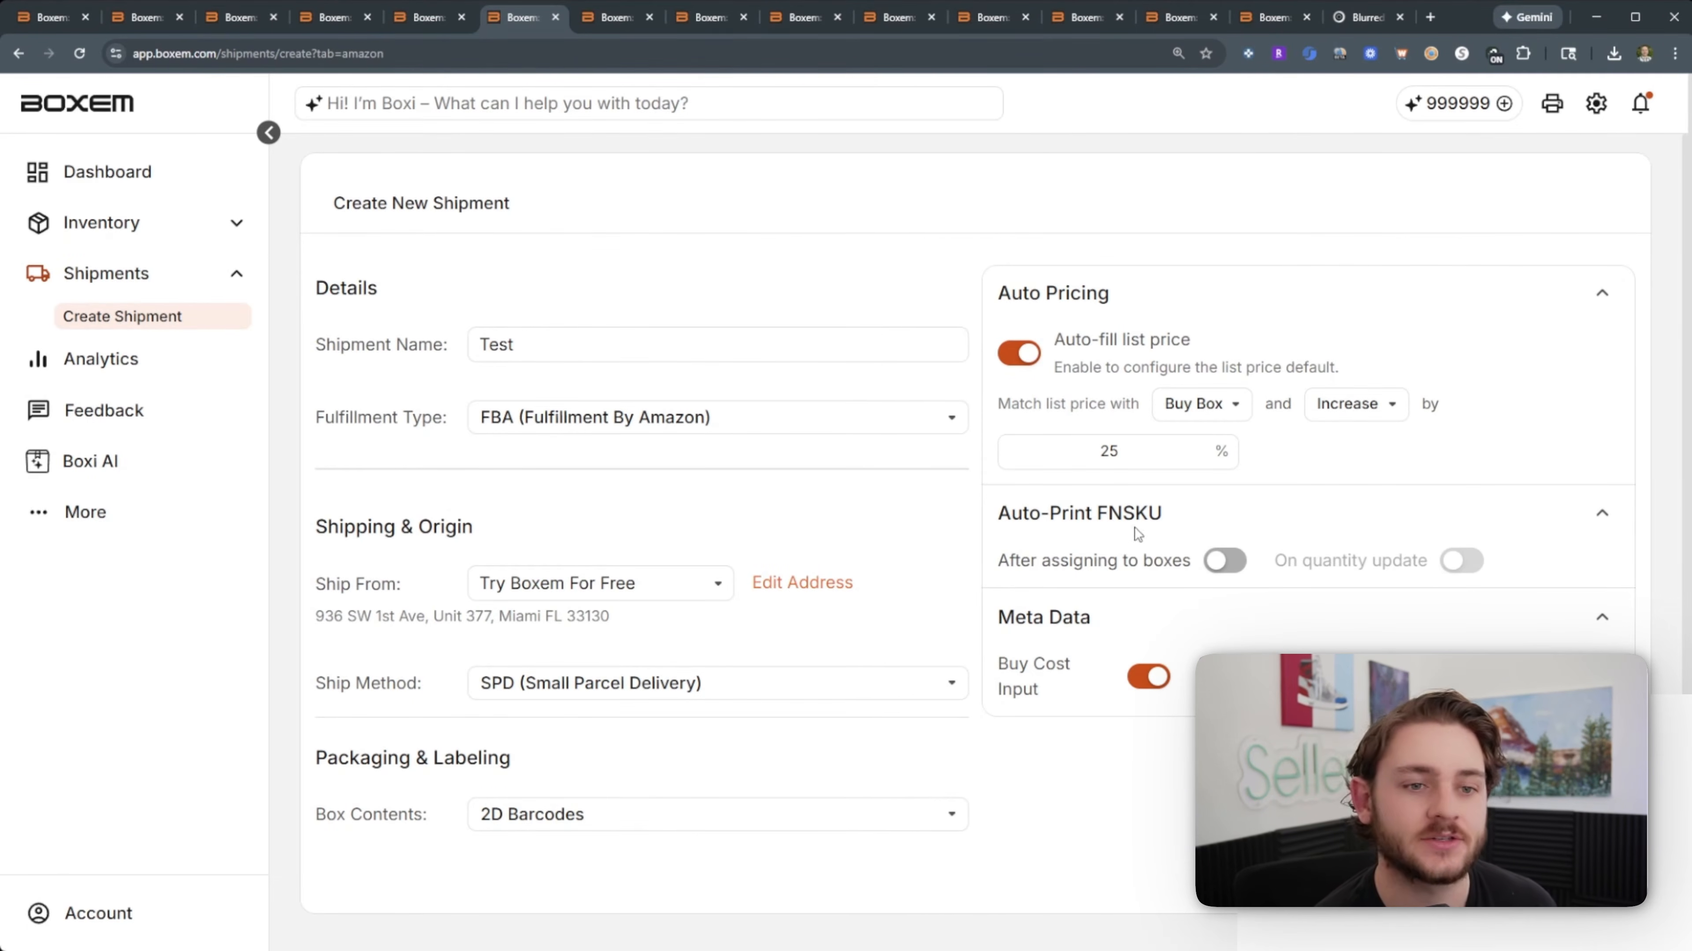
pyautogui.doubleClick(1072, 507)
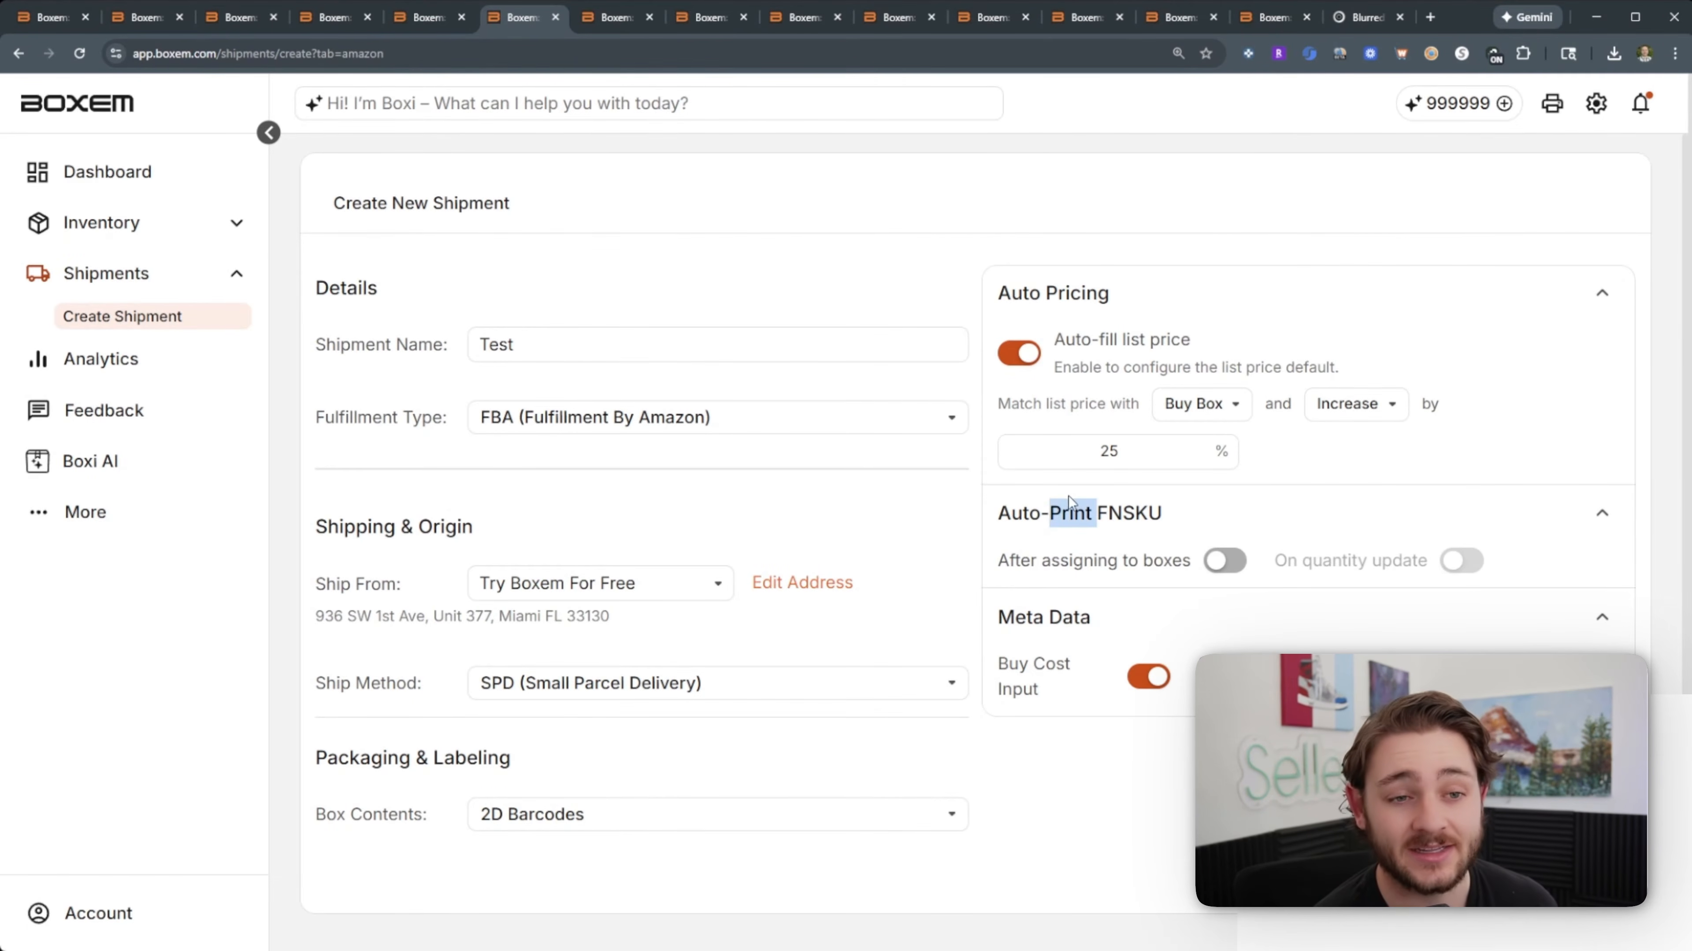
pyautogui.click(1167, 910)
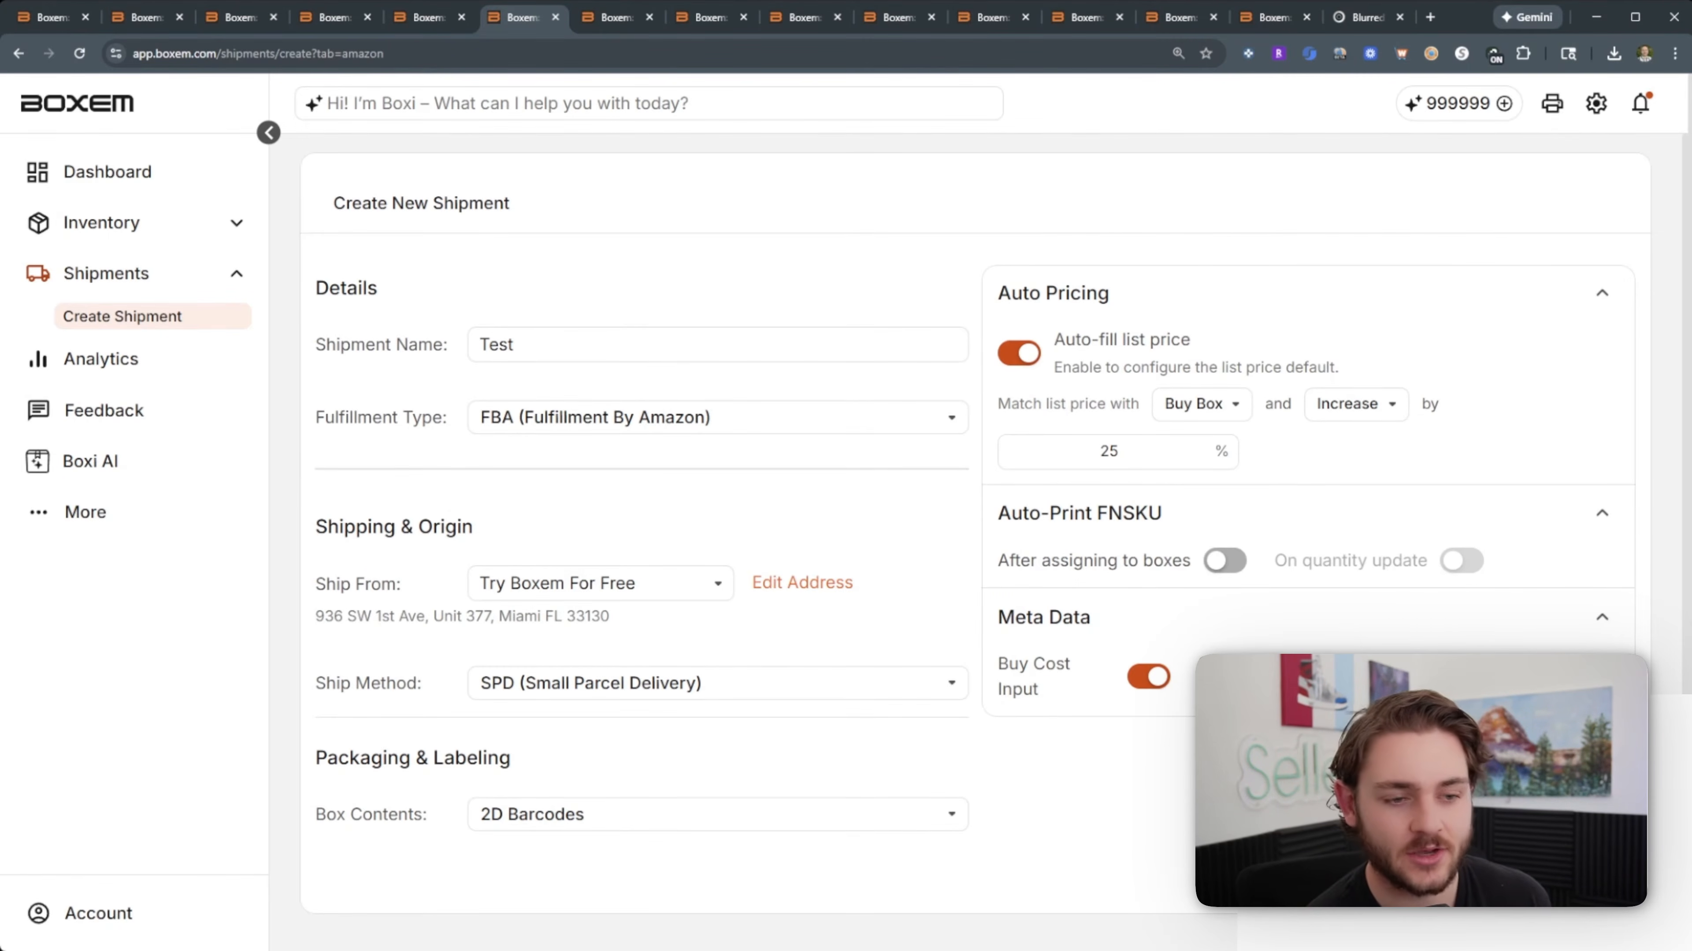
pyautogui.click(1571, 876)
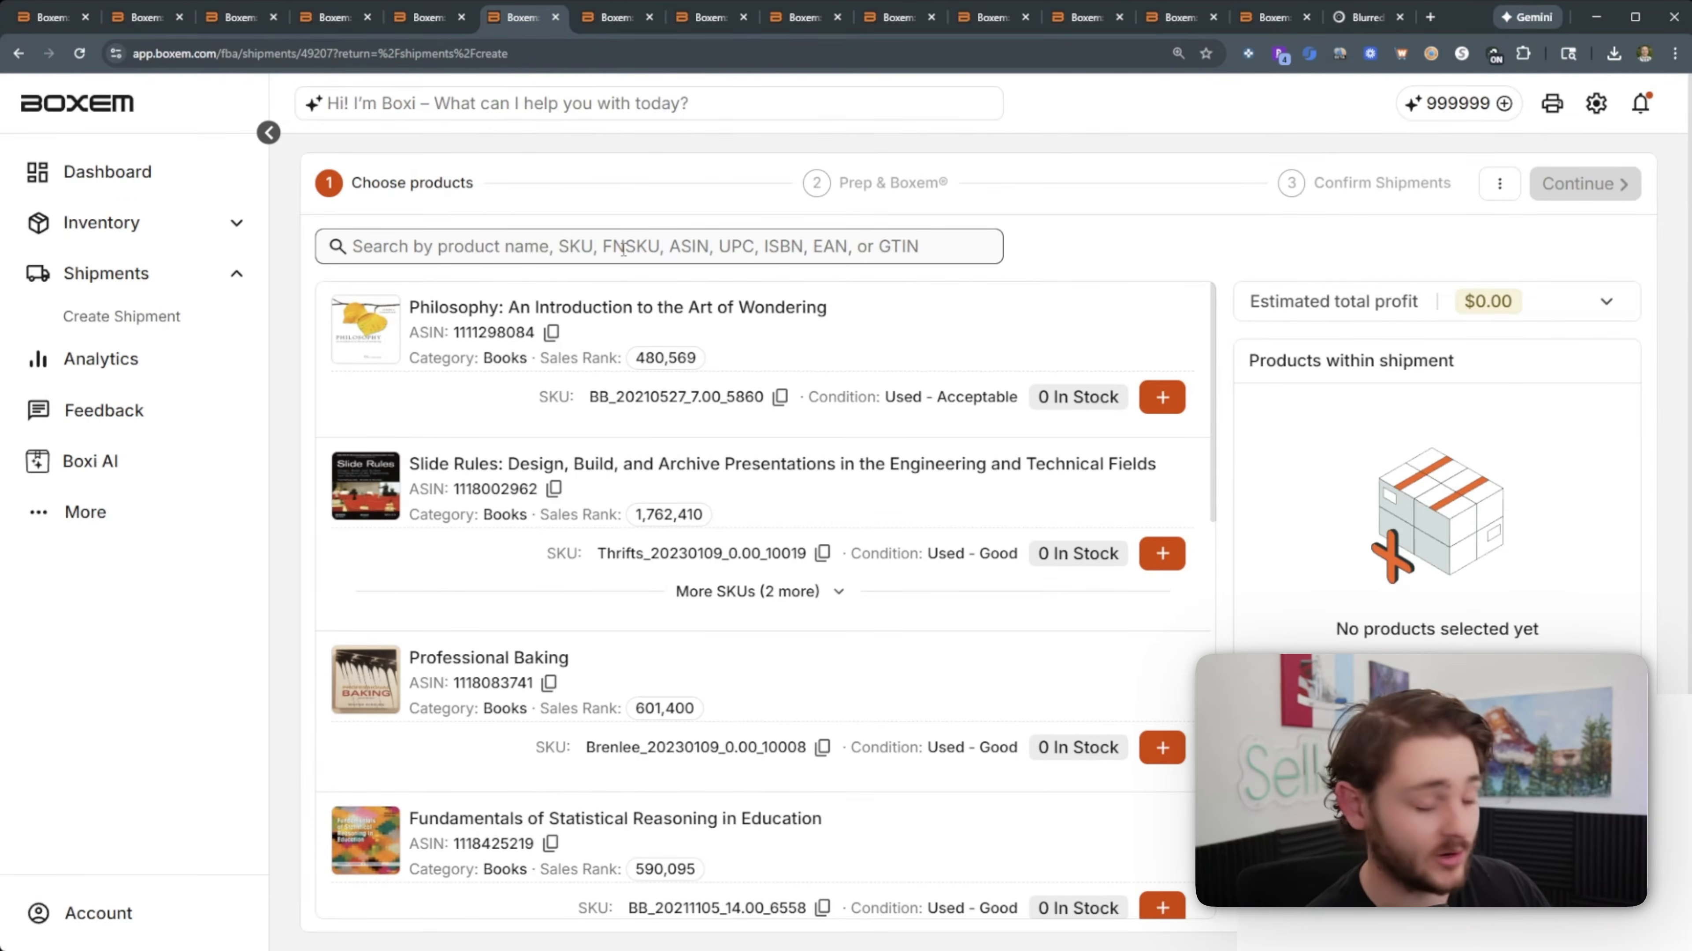
# Step: Find ASIN B07MQRTPMH, the Stafford 3-pack T-shirt, and add it to the shipment with a quantity of 10
pyautogui.write('B07MQRTPMH')
pyautogui.click(1162, 440)
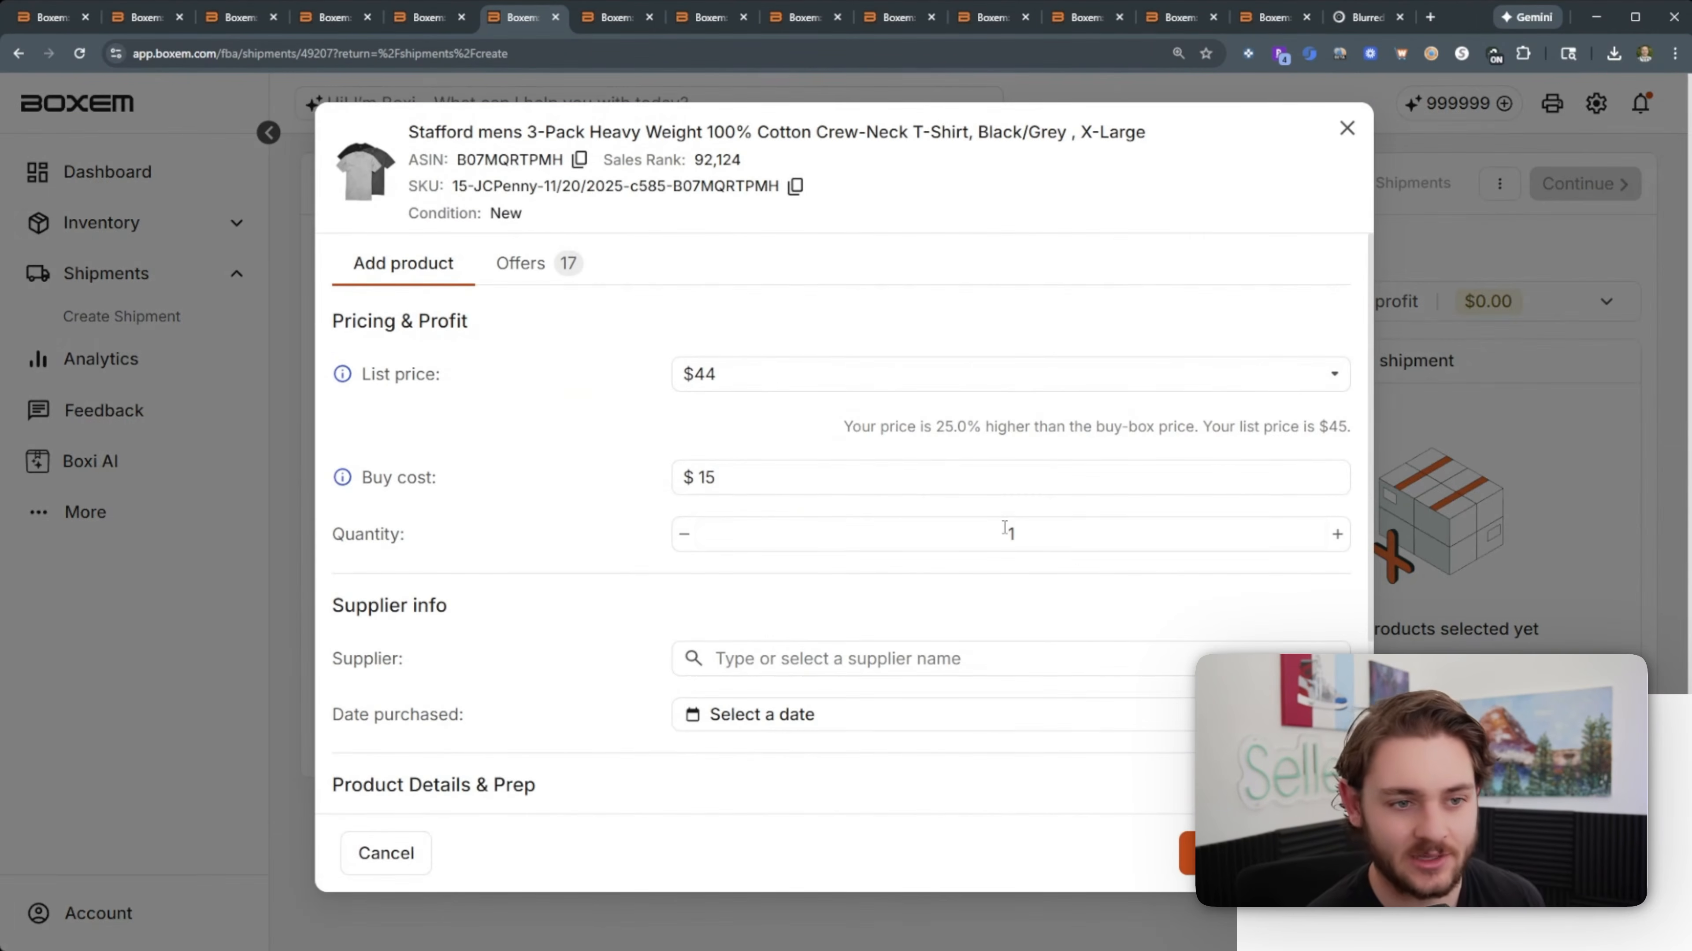
pyautogui.click(984, 536)
pyautogui.write('101')
pyautogui.hotkey('ctrl', 'a')
pyautogui.write('10')
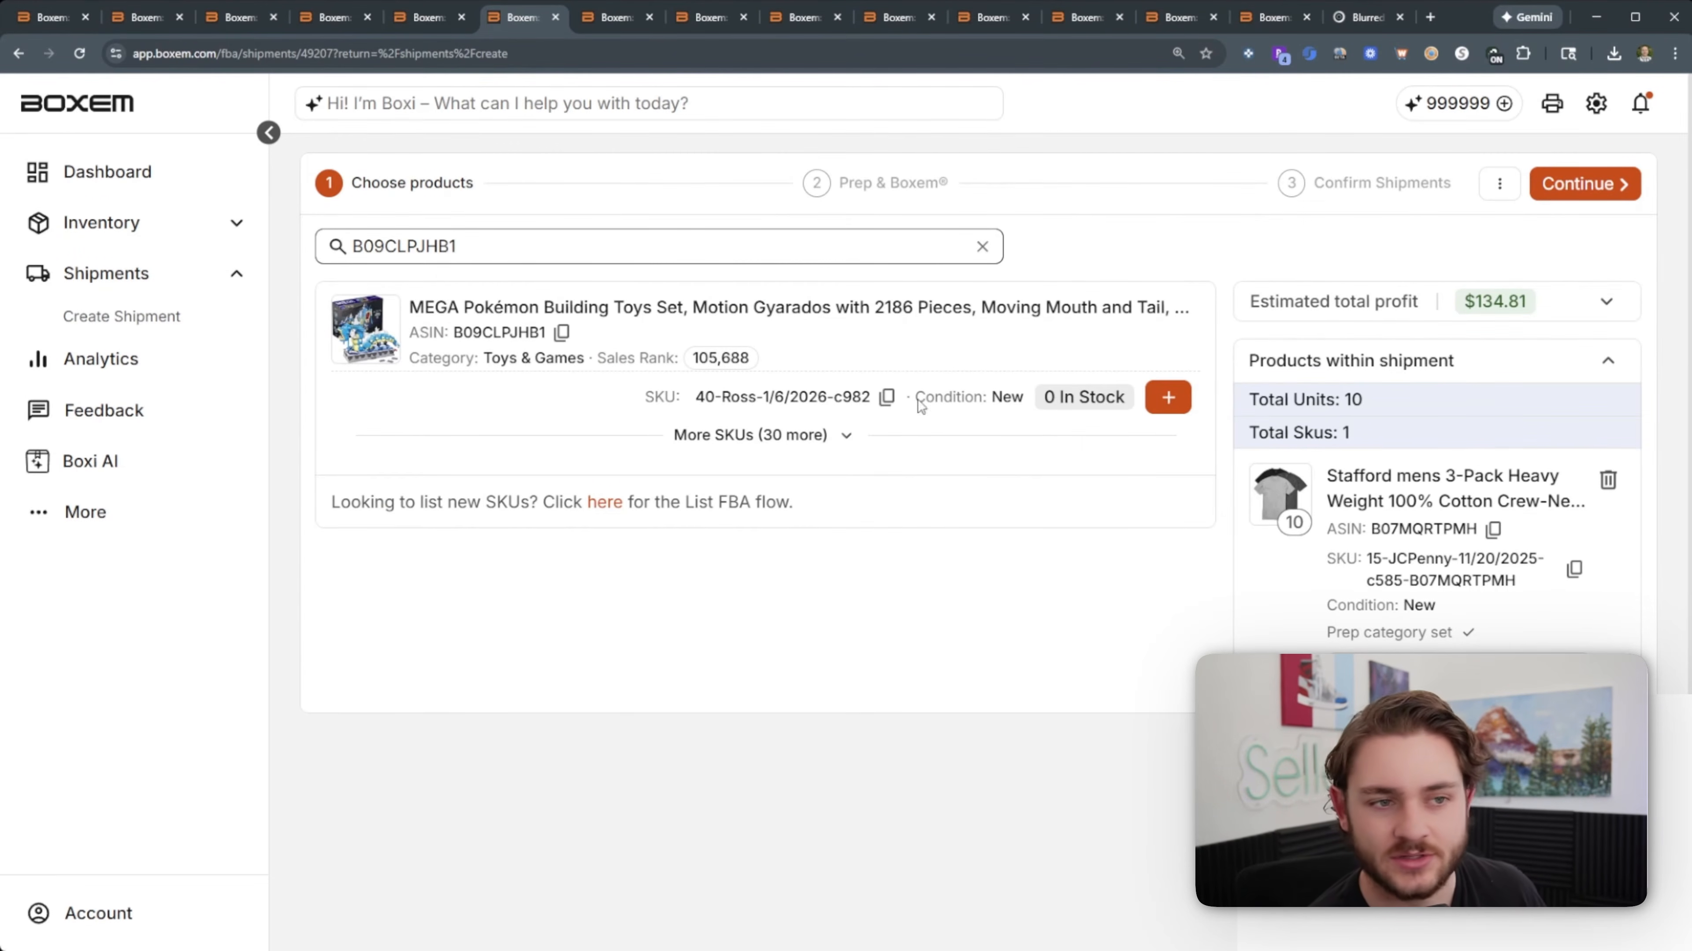
# Step: Find ASIN B09CLPJHB1, the MEGA Pokémon Gyarados set, and add it to the shipment with a quantity of 10
pyautogui.click(1167, 398)
pyautogui.click(1175, 534)
pyautogui.write('0')
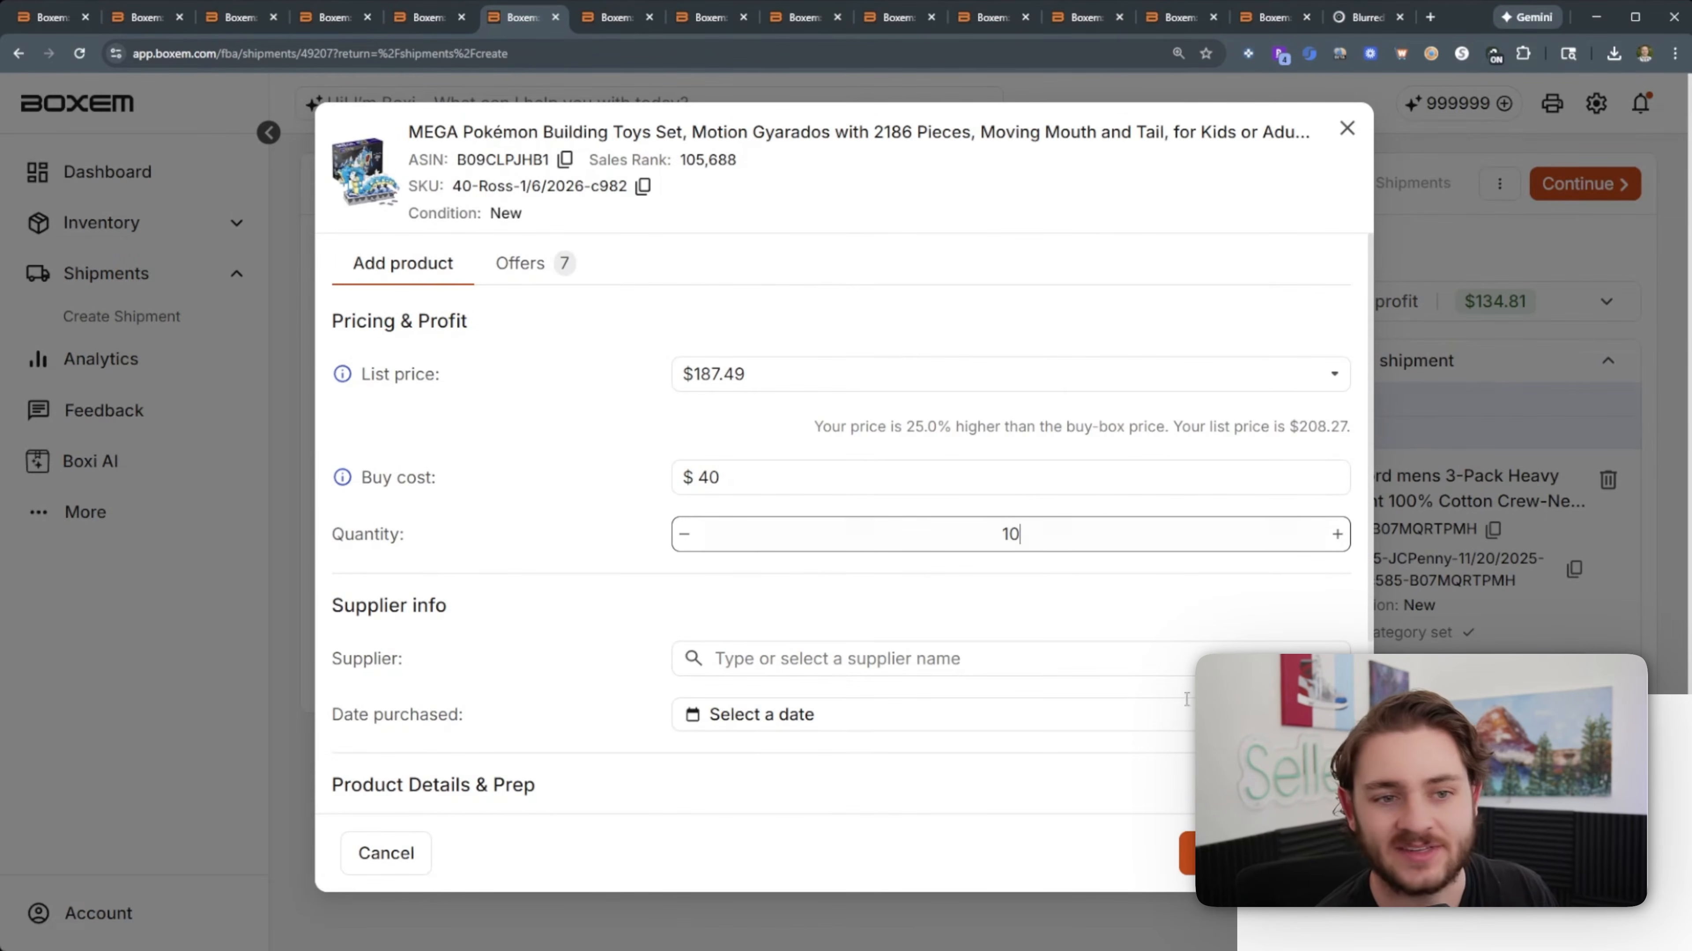
pyautogui.click(1189, 853)
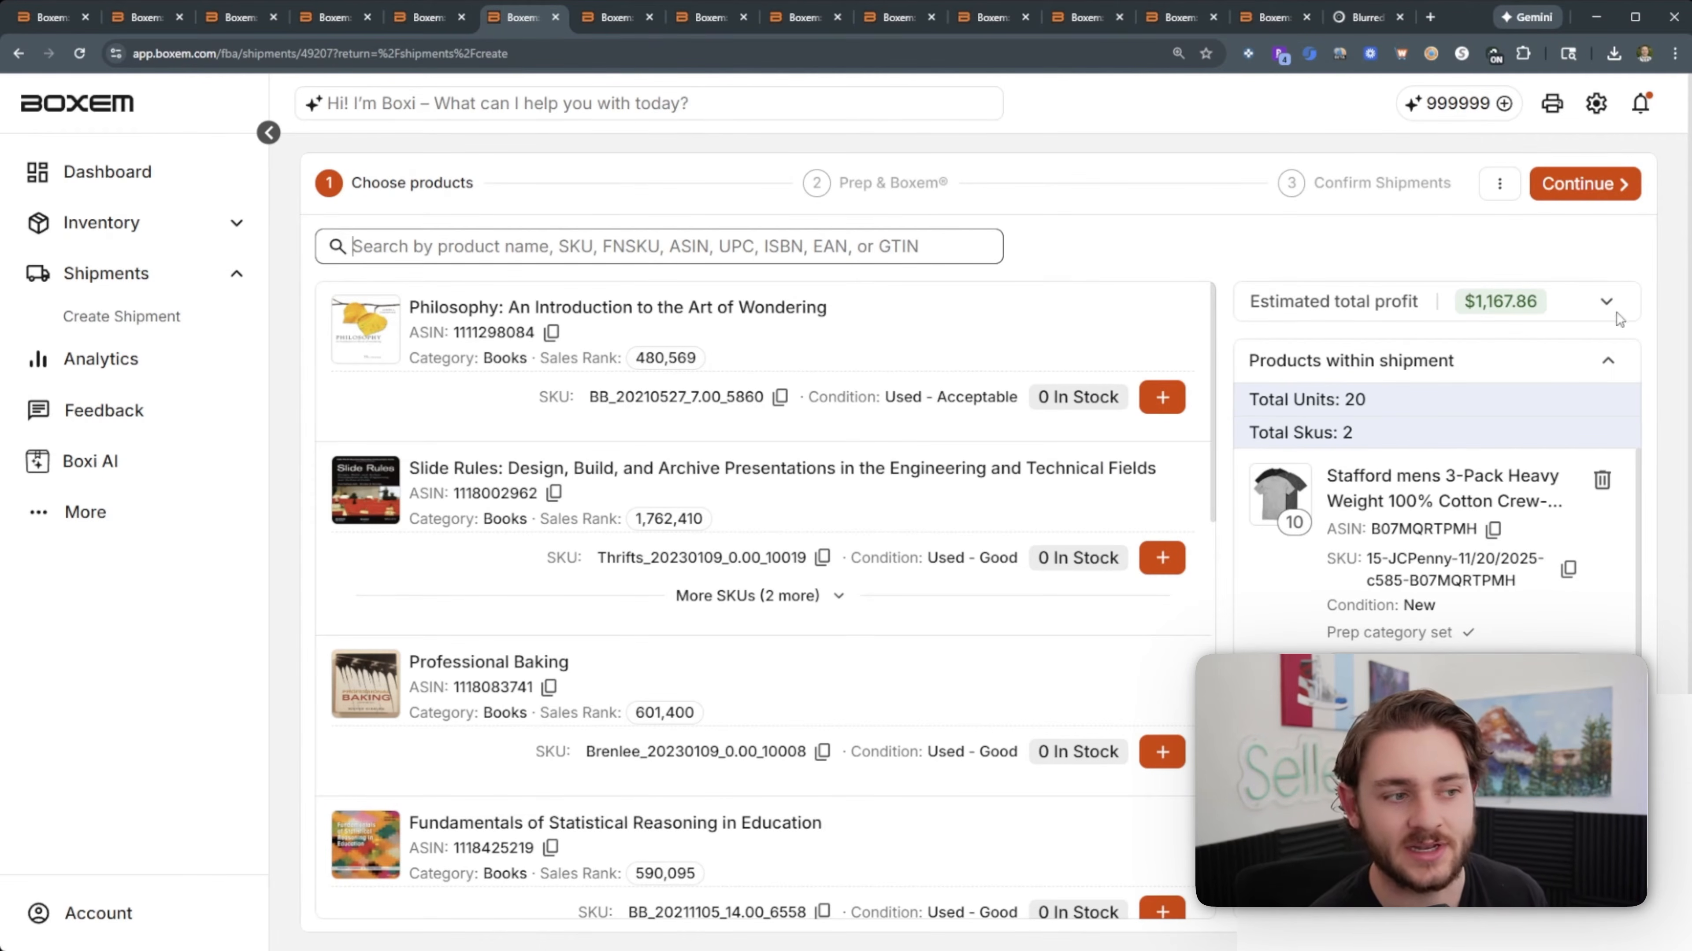
# Step: View the estimated total profit breakdown and submit the shipment's products to Amazon
pyautogui.click(1605, 301)
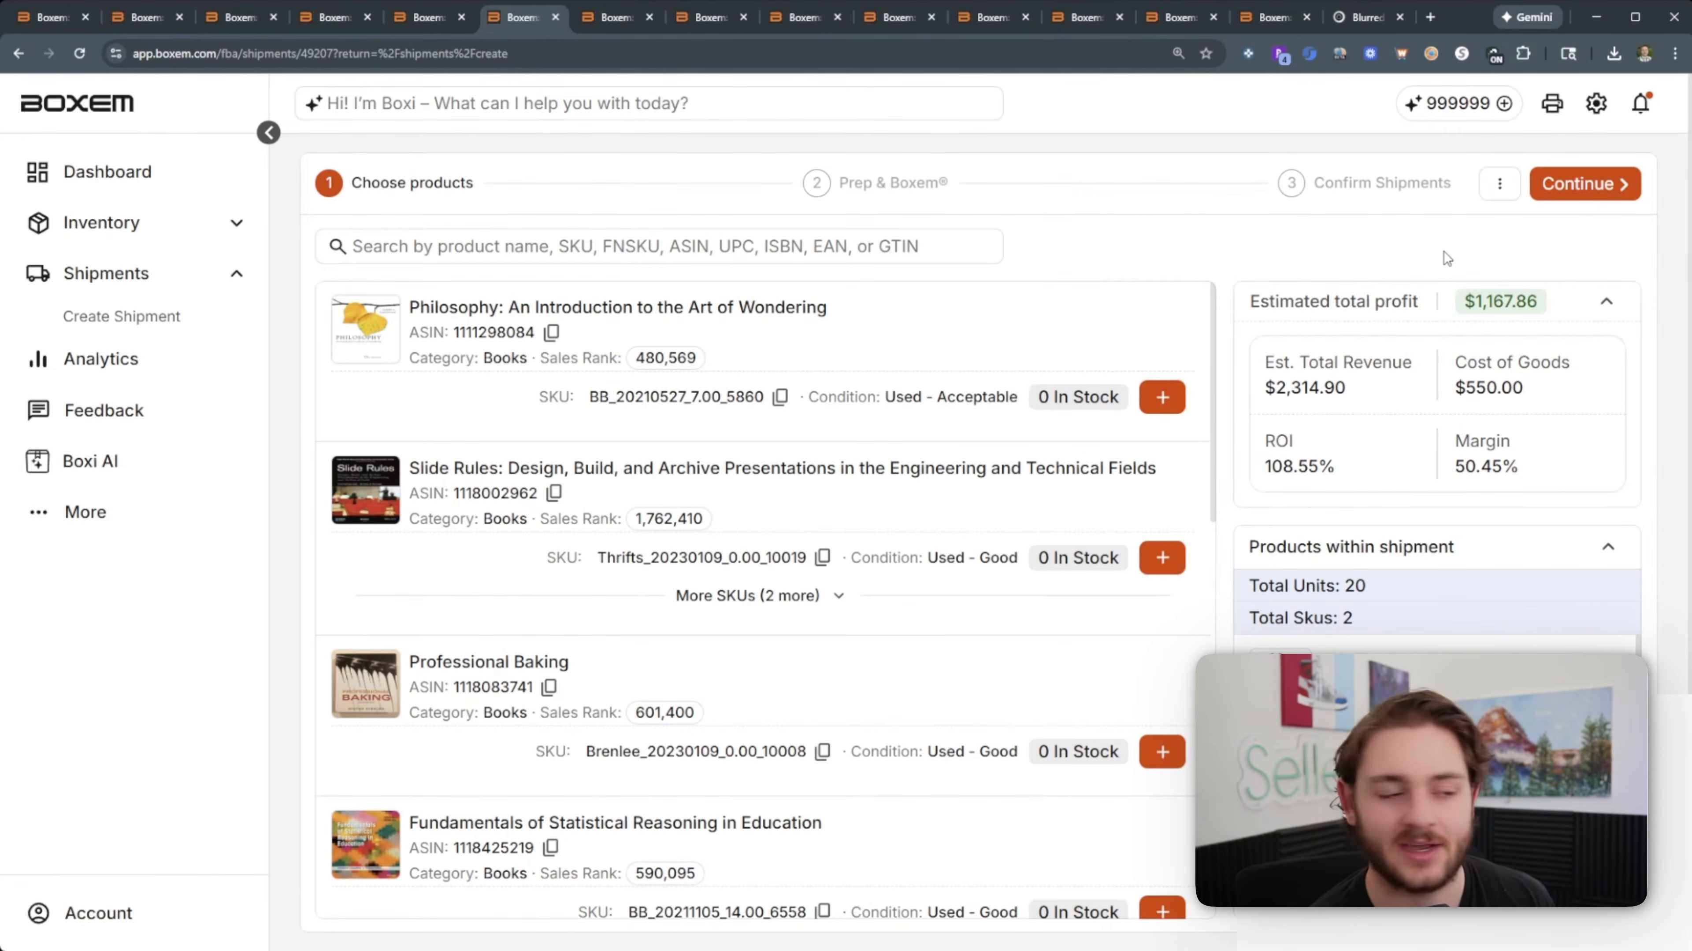
pyautogui.click(1589, 183)
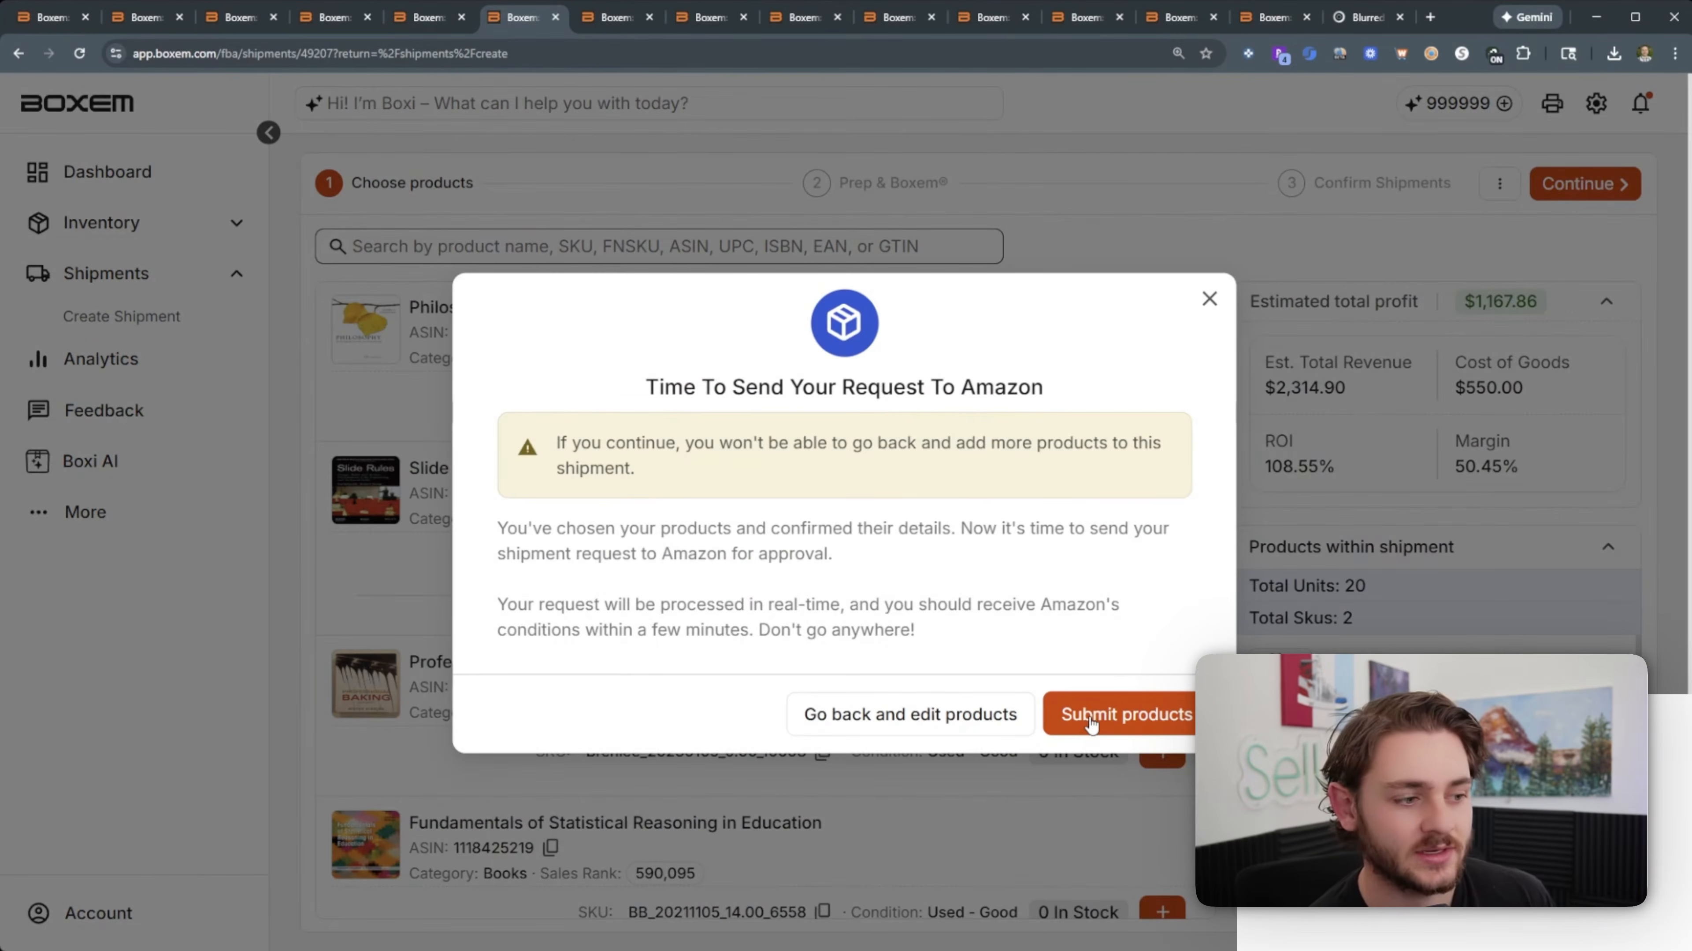
pyautogui.click(1090, 723)
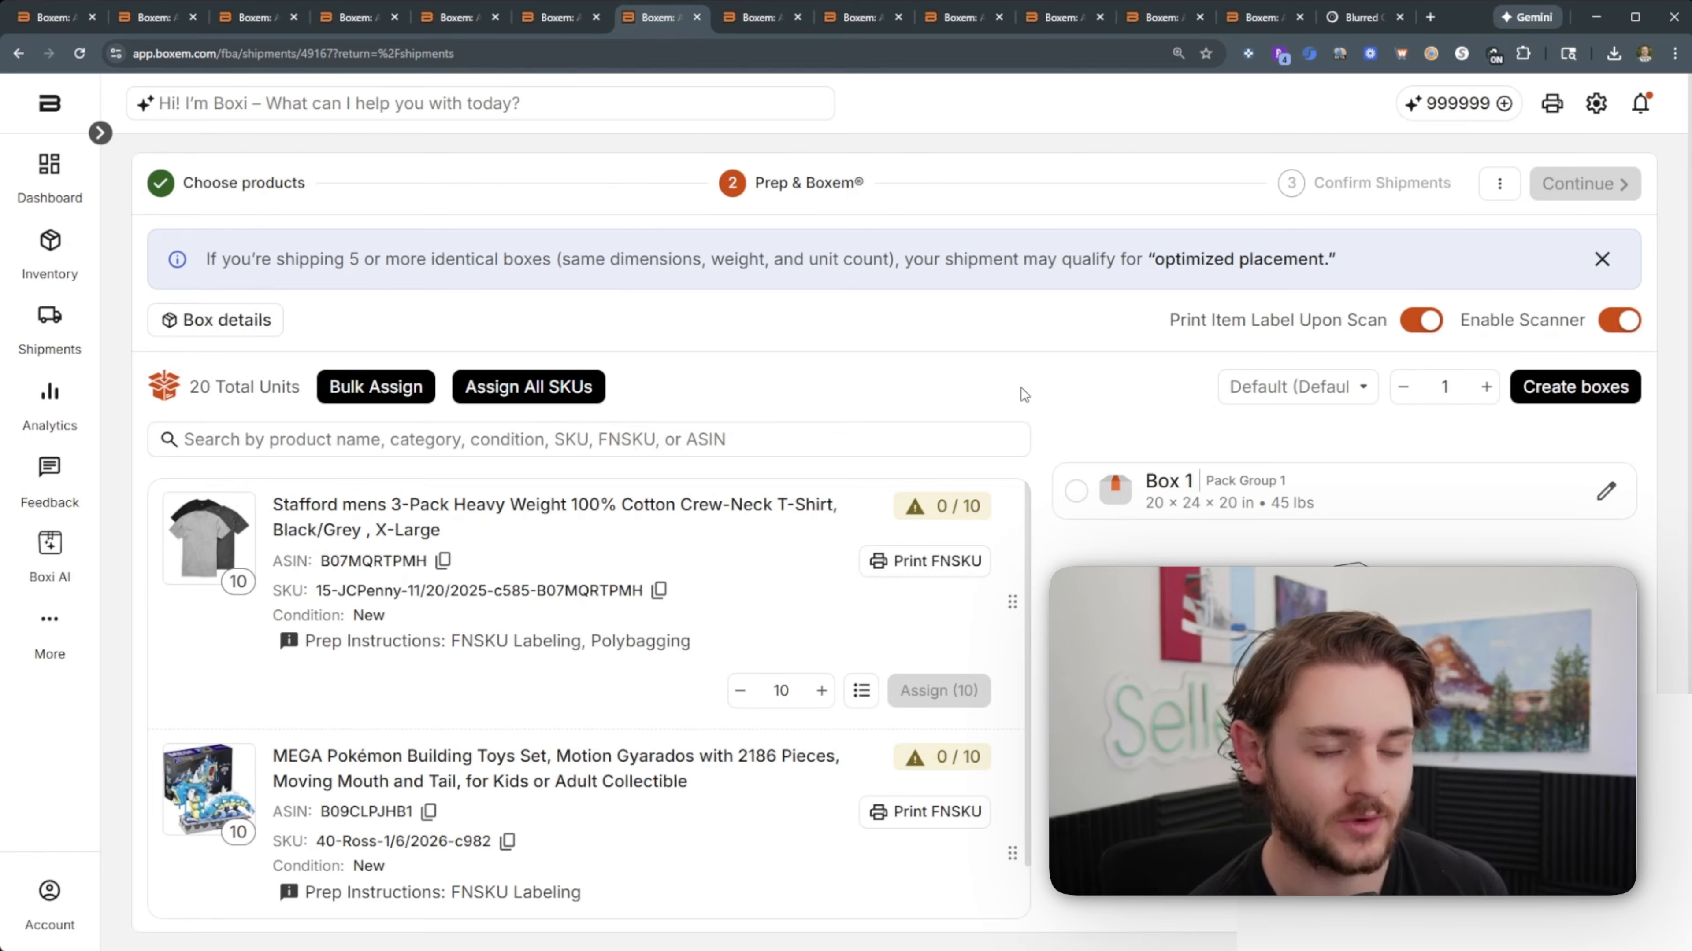
# Step: Examine the Prep & Boxem product list and the FNSKU labeling instructions for the Stafford T-shirt
pyautogui.scroll(-1, 391, 643)
pyautogui.scroll(1, 366, 696)
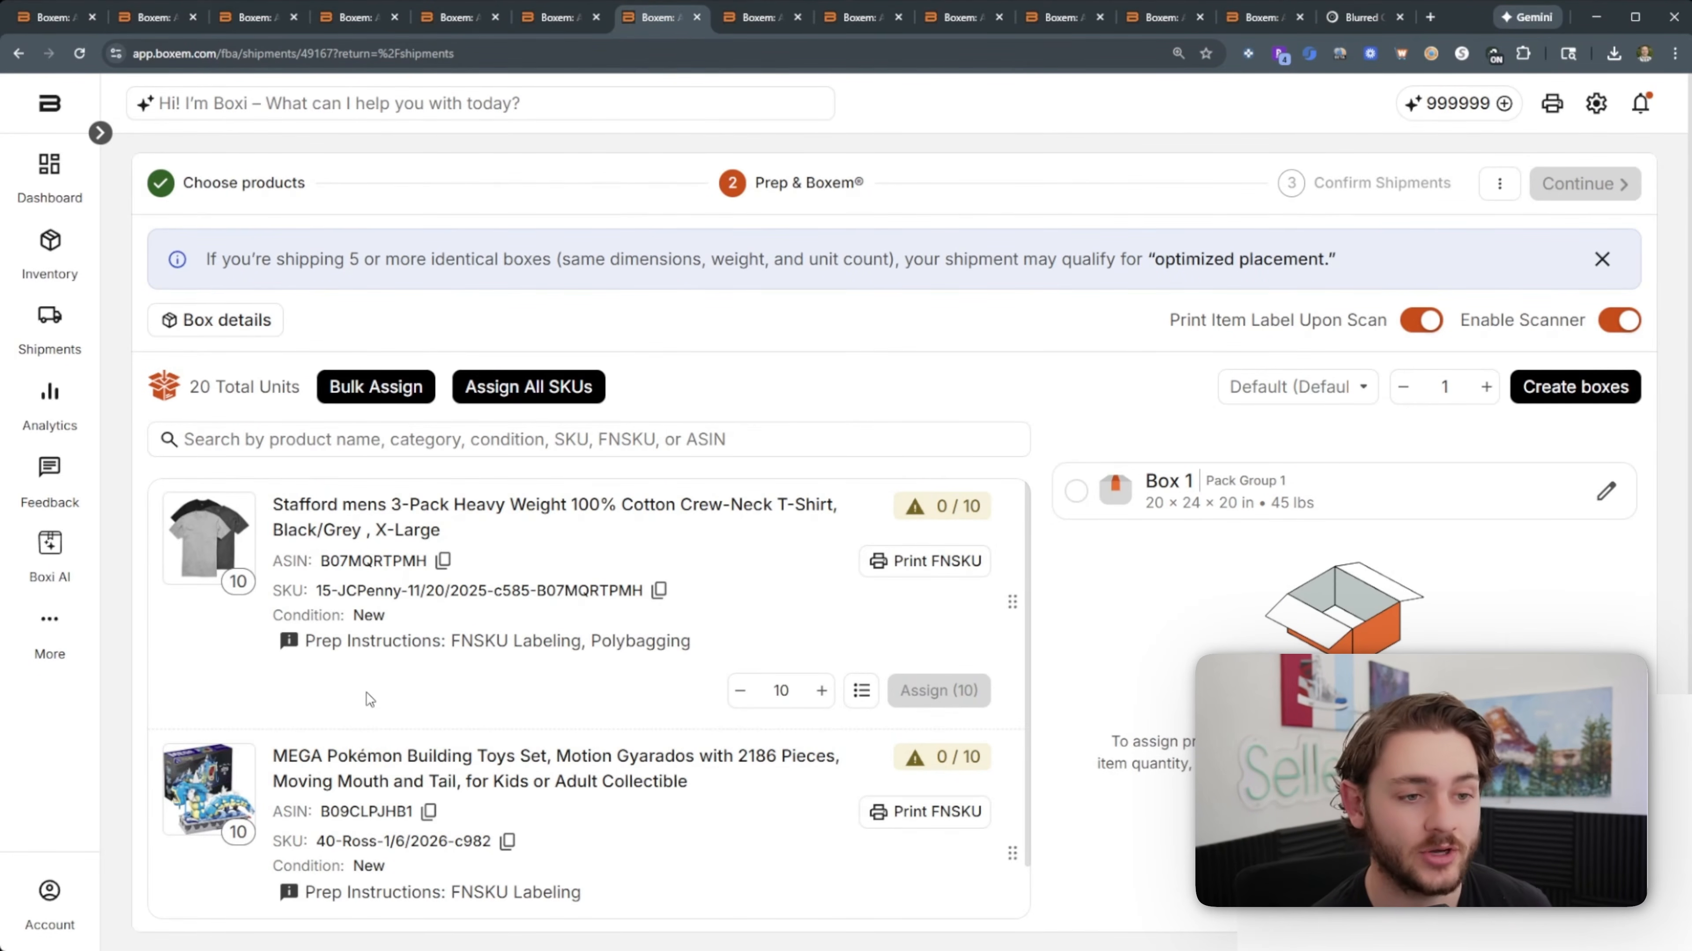
pyautogui.moveTo(317, 641); pyautogui.dragTo(630, 643)
pyautogui.click(569, 649)
pyautogui.moveTo(453, 644); pyautogui.dragTo(532, 642)
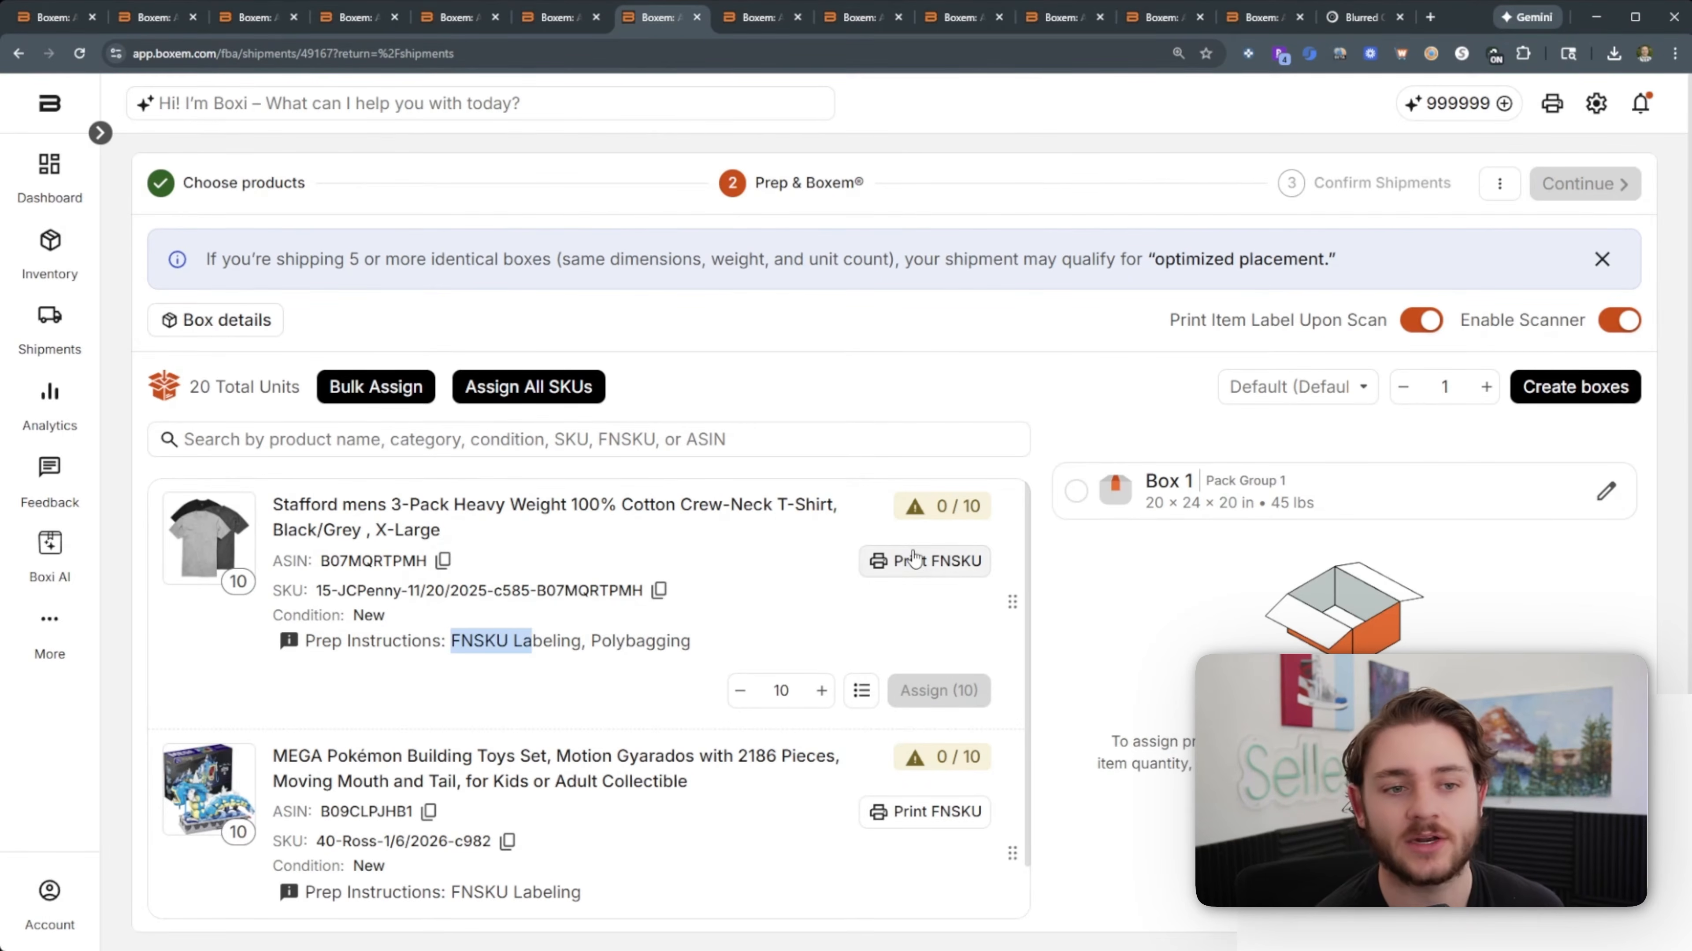
# Step: Preview the Stafford T-shirt's FNSKU labels without printing and check its Polybagging prep instruction
pyautogui.click(914, 558)
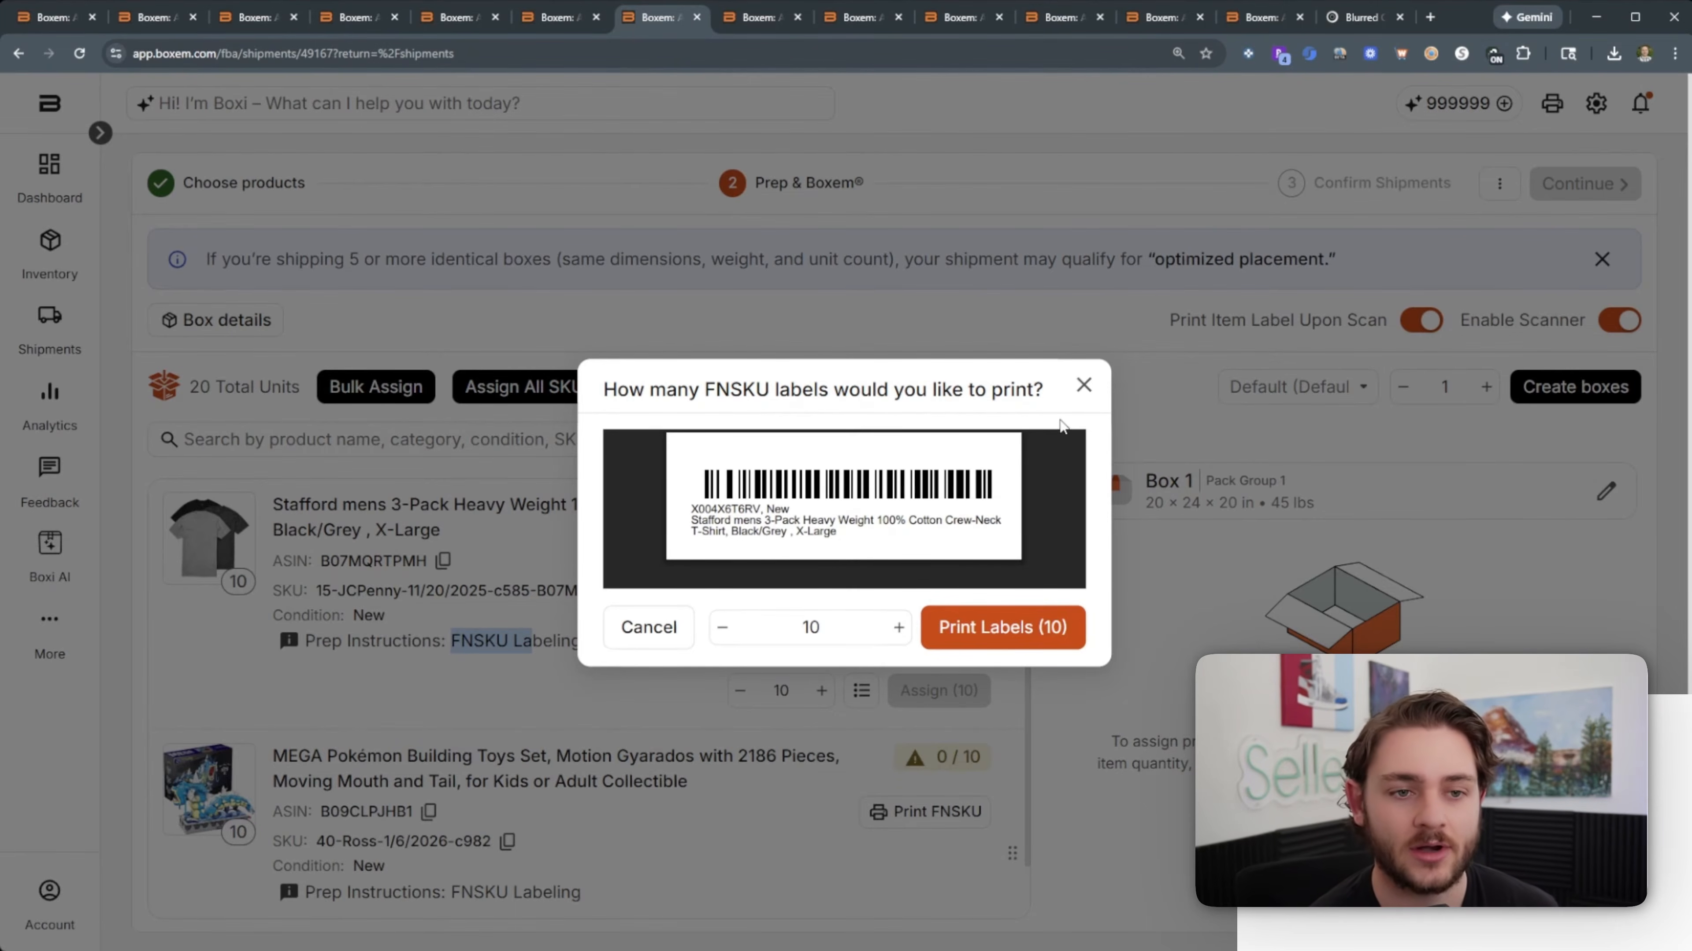
pyautogui.click(1081, 387)
pyautogui.doubleClick(655, 641)
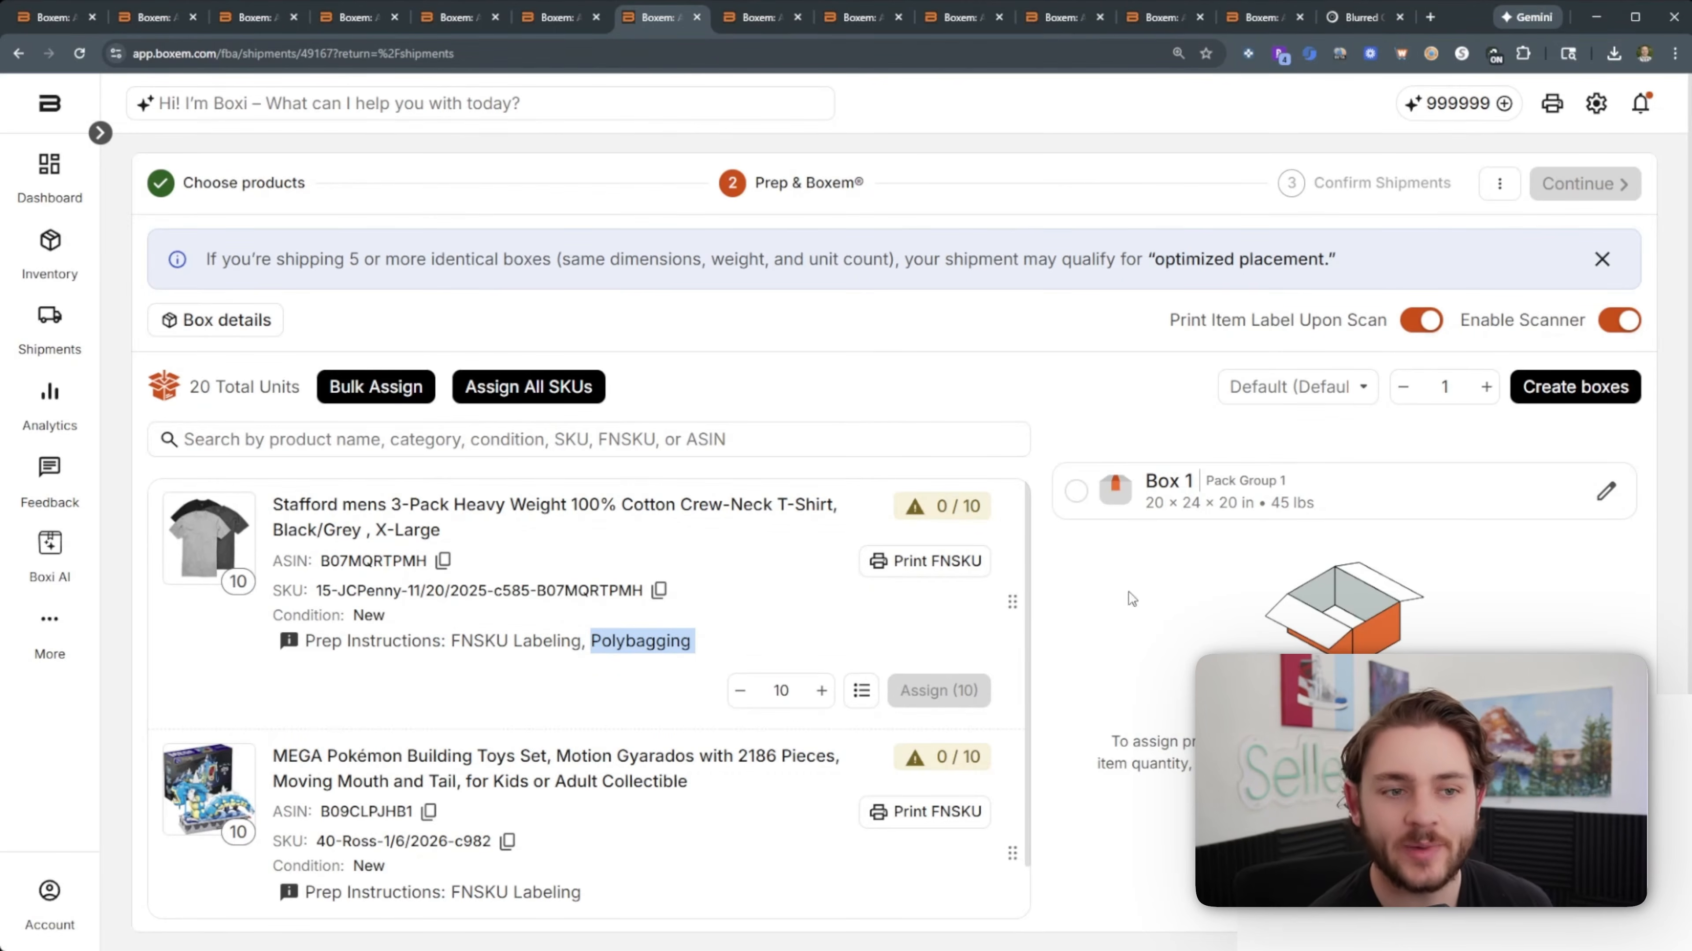
# Step: Assign all 10 Stafford T-shirt units to Box 1
pyautogui.click(1100, 701)
pyautogui.moveTo(1014, 607); pyautogui.dragTo(1193, 469)
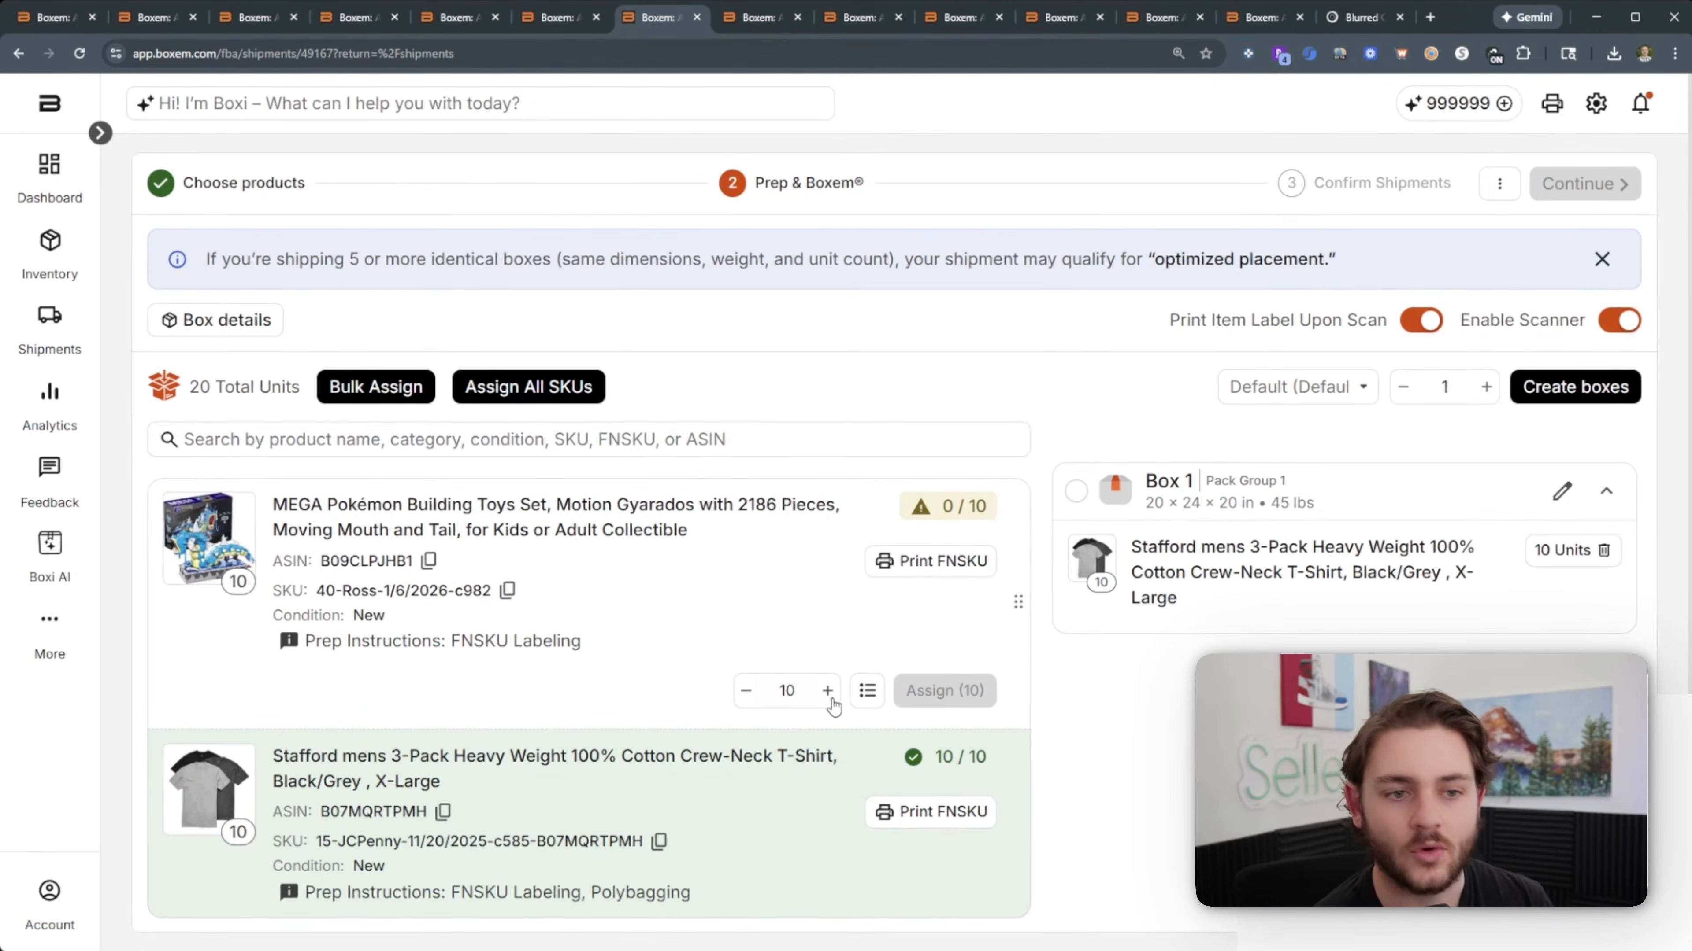
# Step: Create two additional Default boxes from the MEGA Pokémon set's box split dialog and close it without assigning units
pyautogui.click(859, 697)
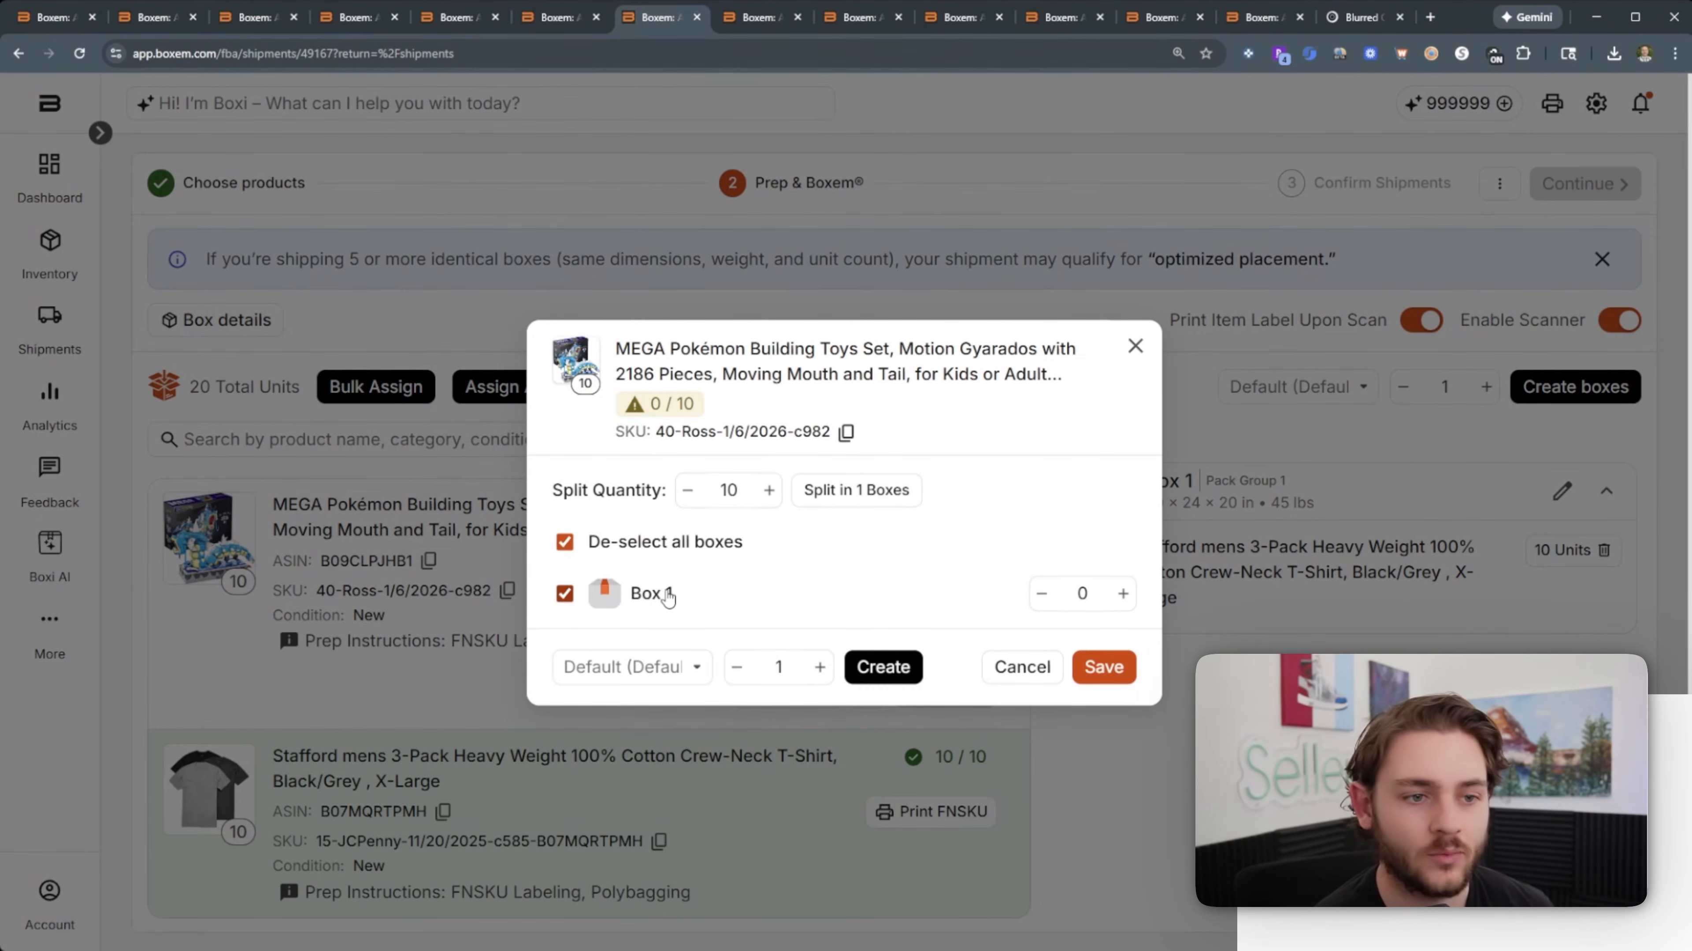
pyautogui.click(819, 667)
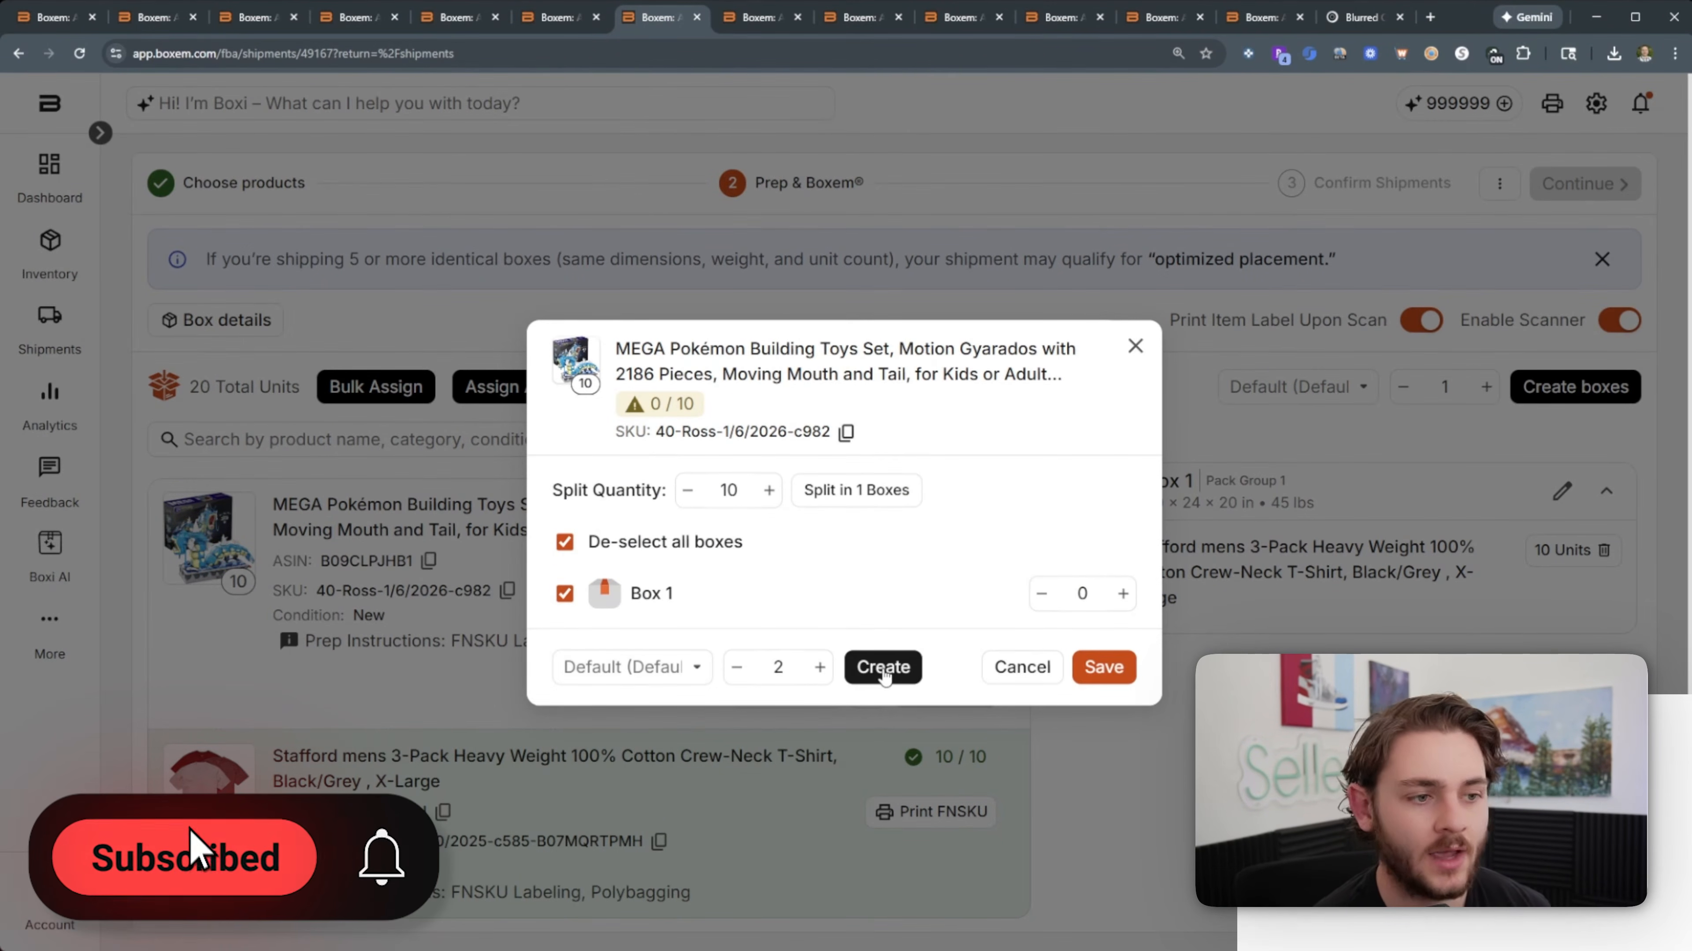
pyautogui.click(883, 669)
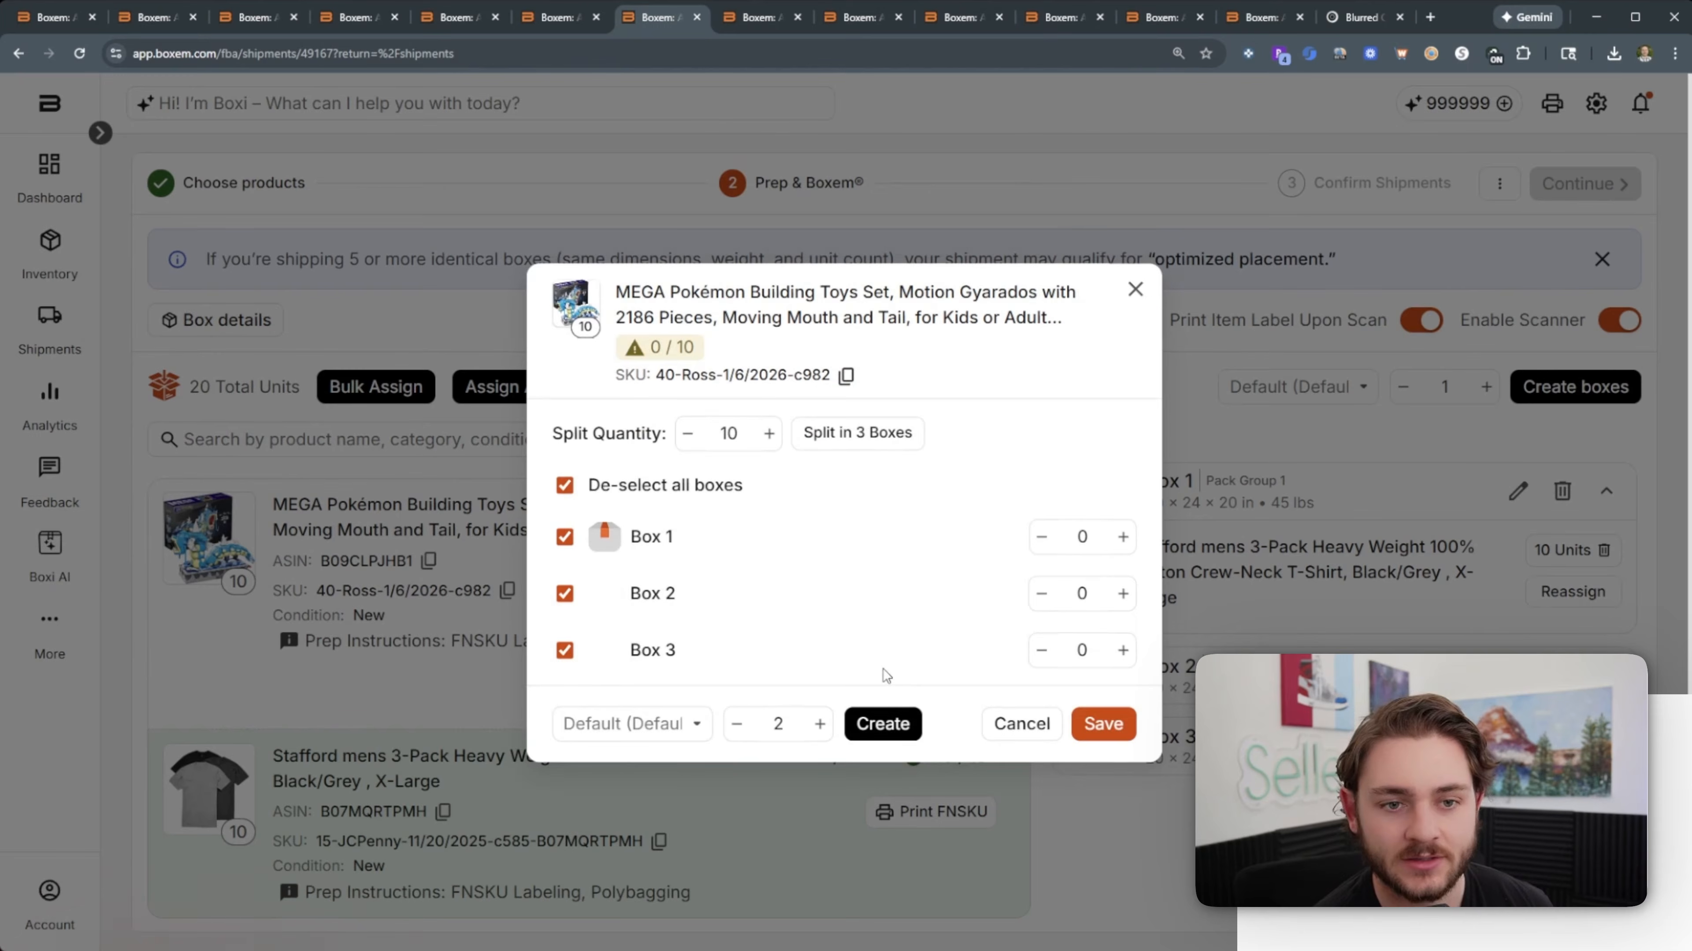
pyautogui.click(1135, 289)
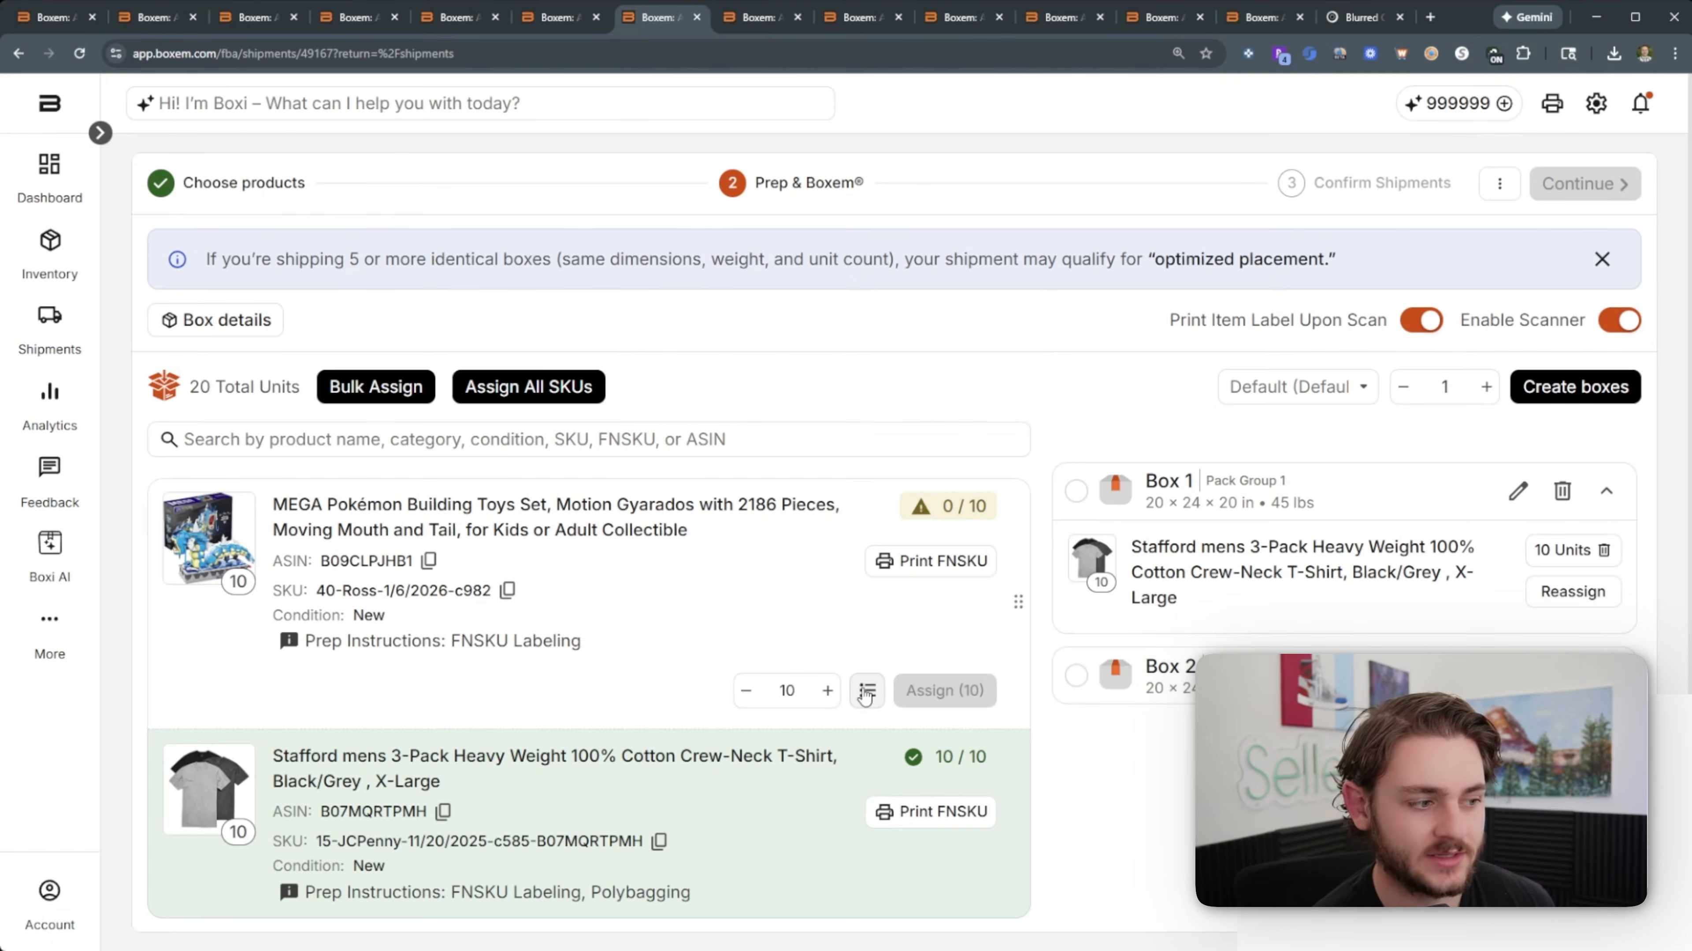
# Step: Split the 10 MEGA Pokémon units evenly between Box 1 and Box 2, save, and review the box contents
pyautogui.click(866, 693)
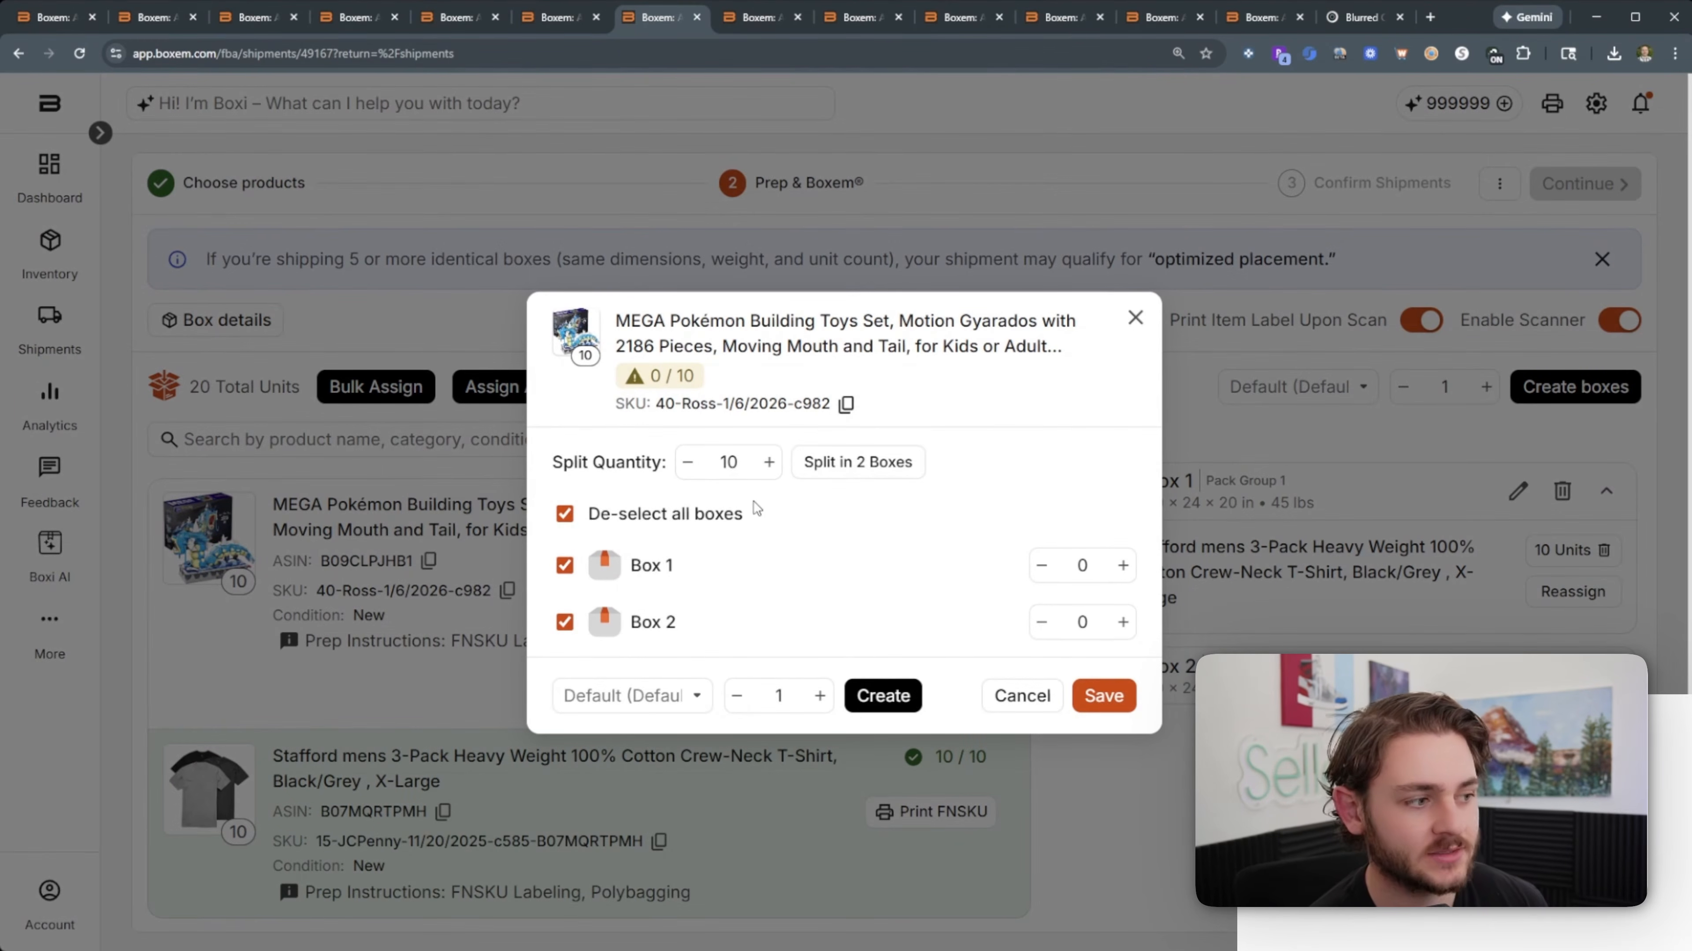
pyautogui.click(859, 461)
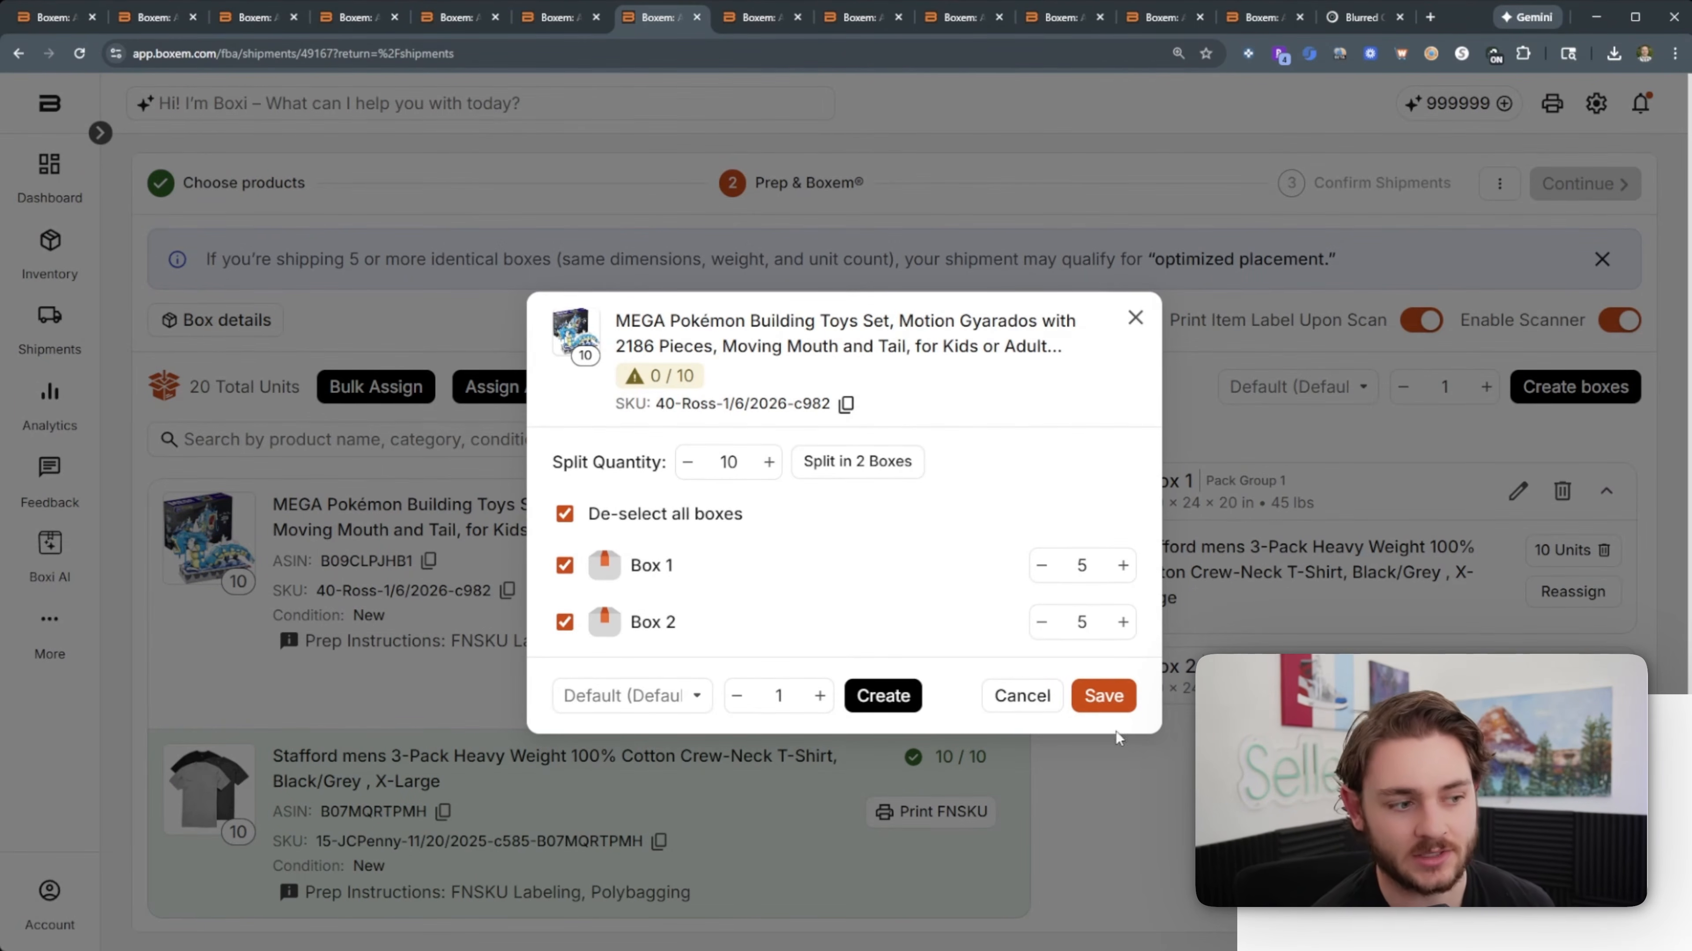
pyautogui.click(1105, 699)
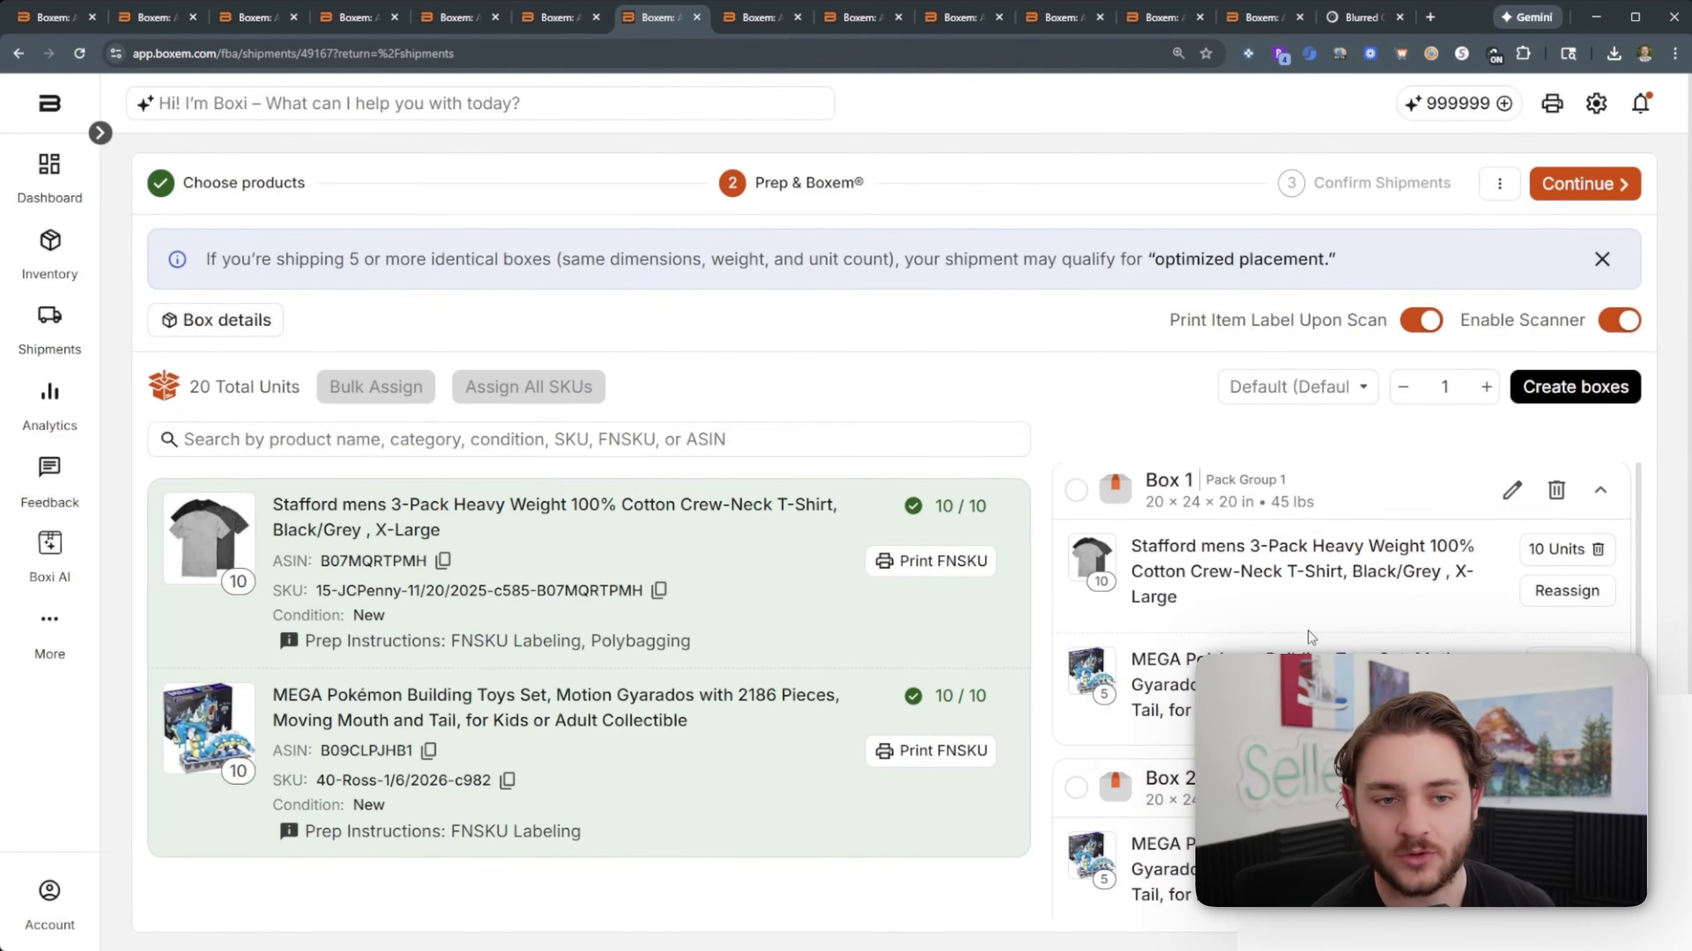
pyautogui.scroll(-1, 1311, 638)
pyautogui.scroll(-1, 1221, 622)
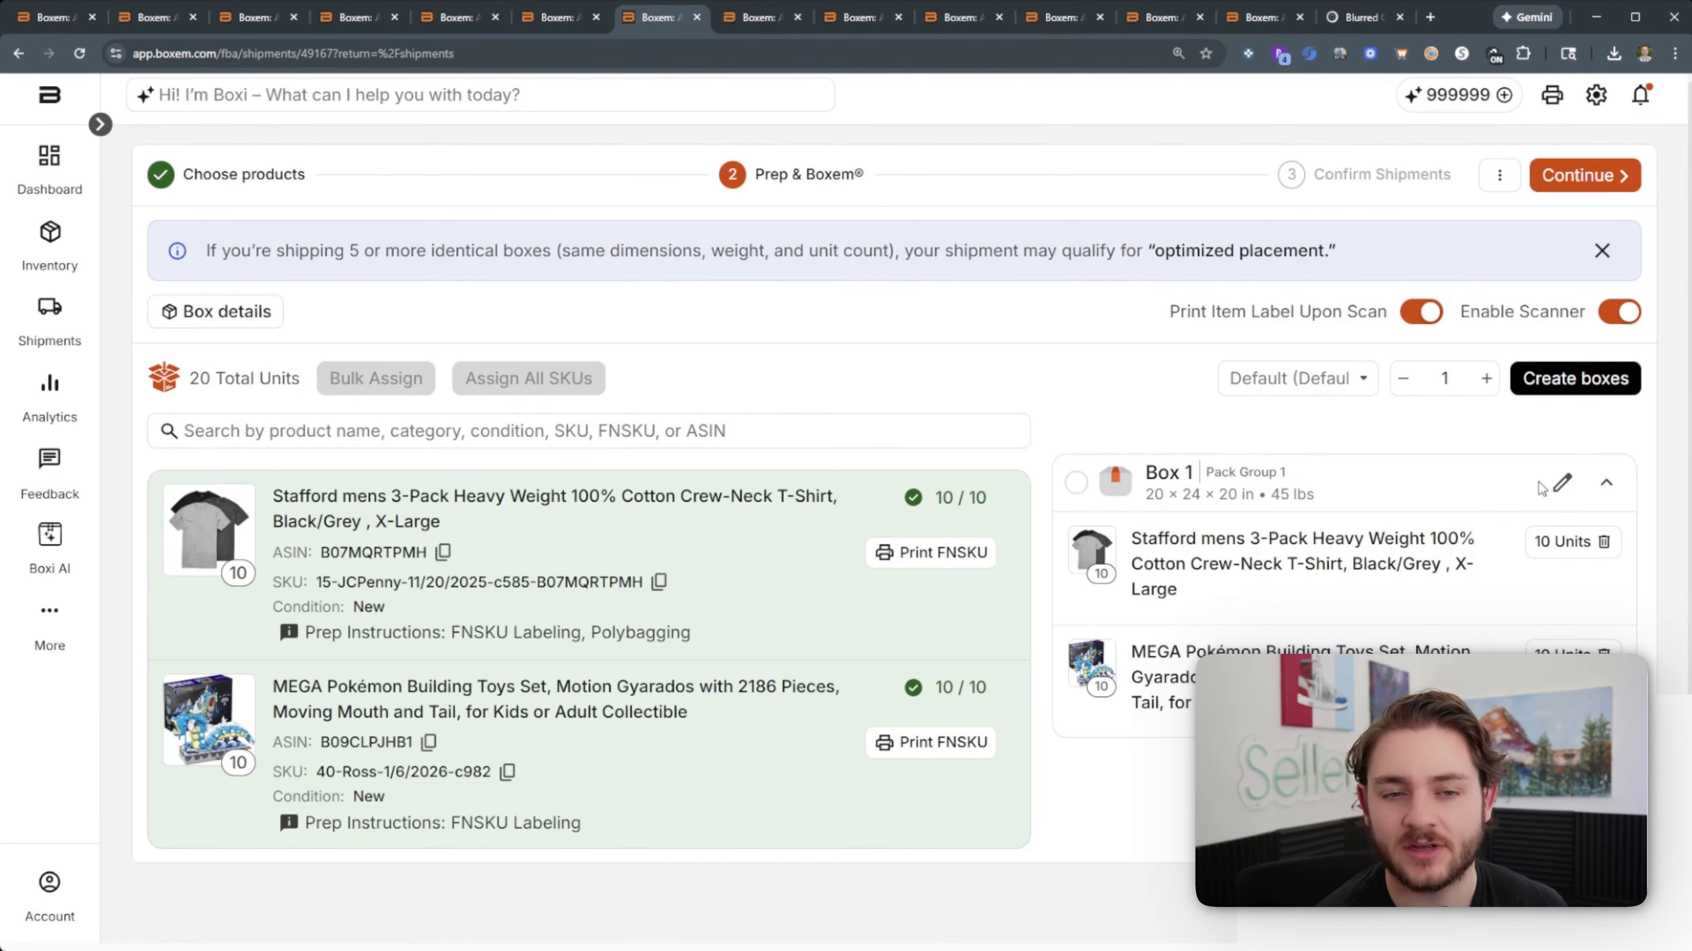
# Step: View Box 1's dimension and weight settings and the saved box templates, leaving them without saving
pyautogui.click(1560, 485)
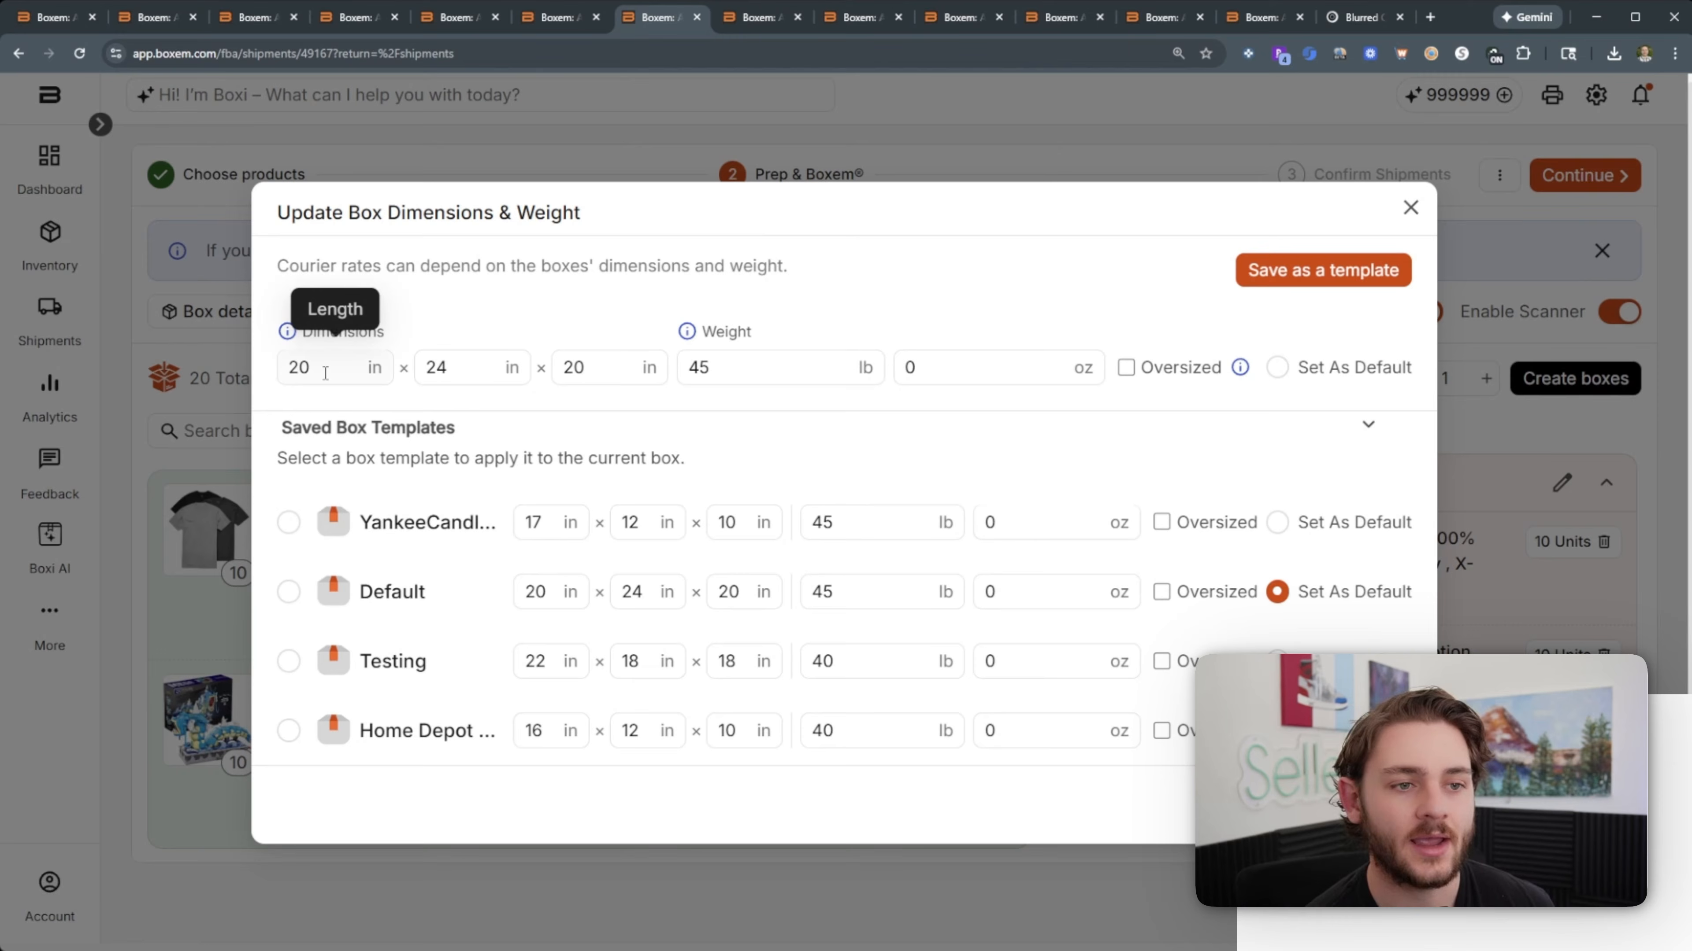
pyautogui.click(325, 373)
pyautogui.click(491, 374)
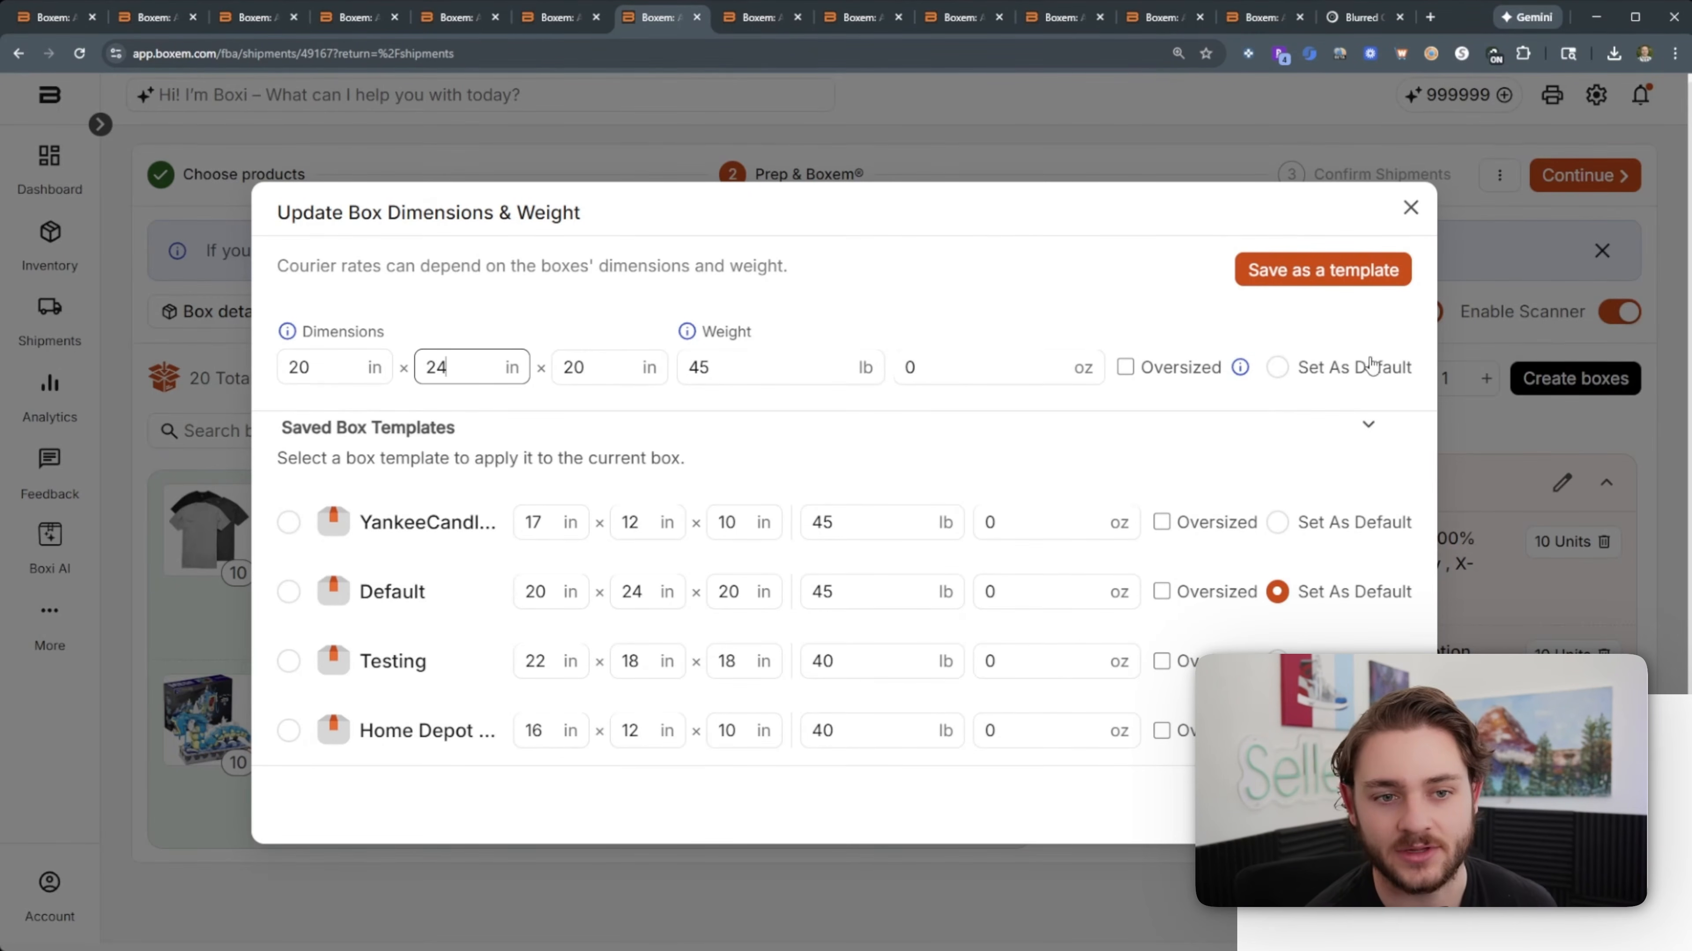
pyautogui.press('Escape')
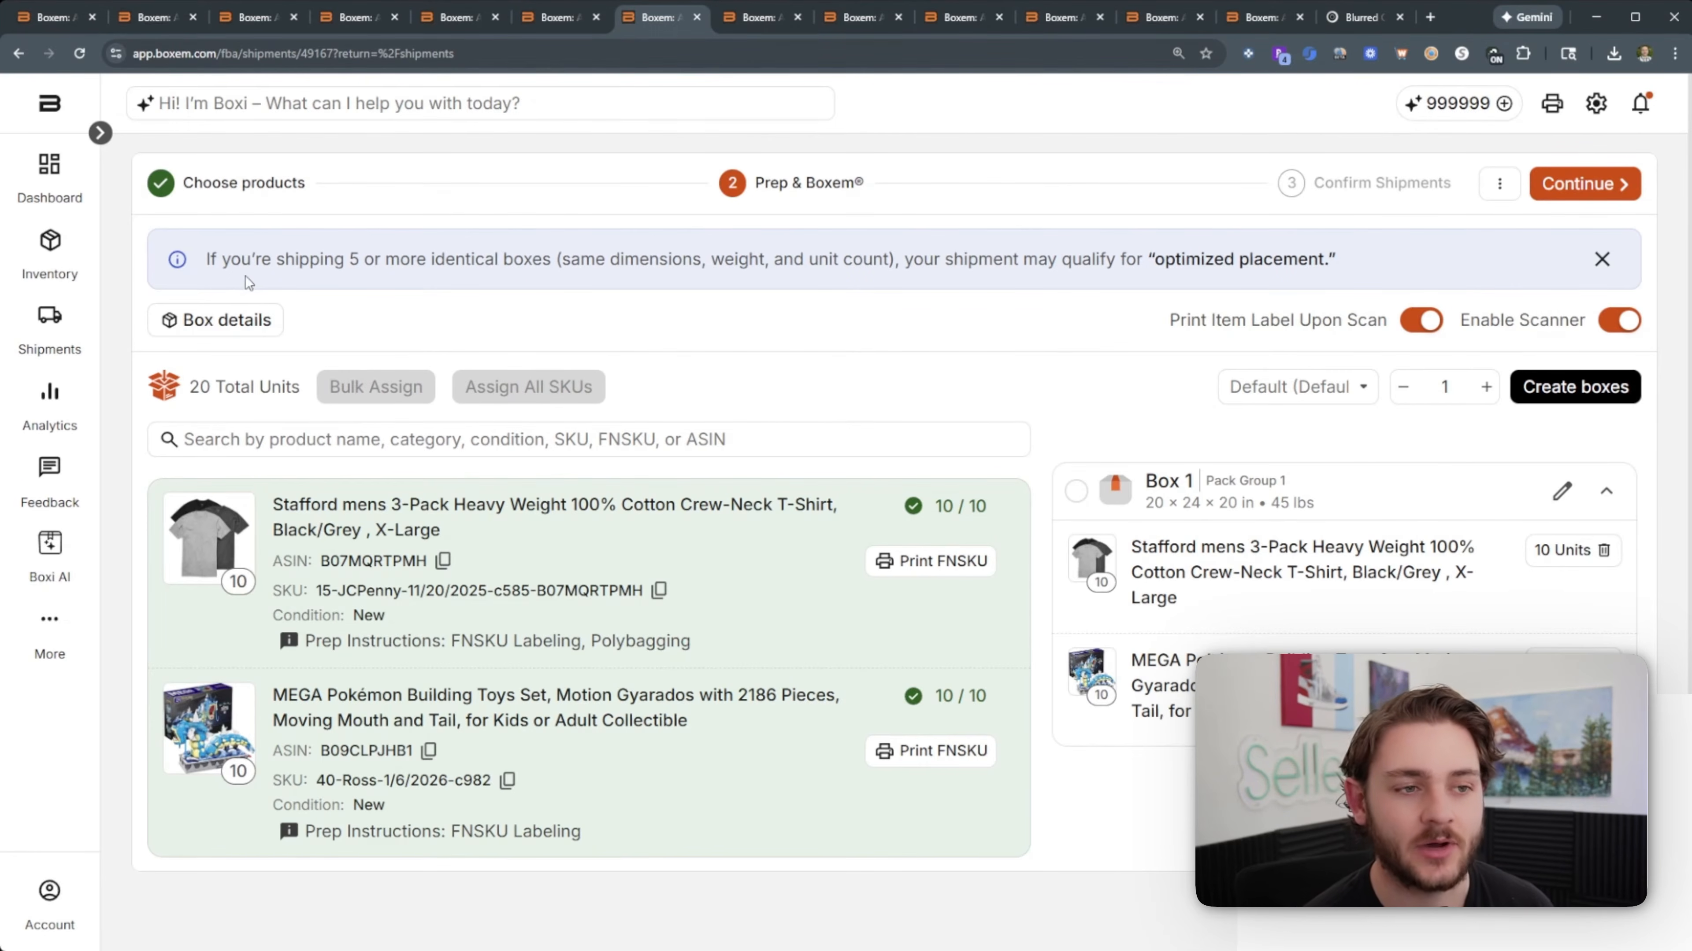
# Step: Read the optimized placement notice and continue to the packing group confirmation
pyautogui.moveTo(208, 259); pyautogui.dragTo(1346, 261)
pyautogui.click(1346, 259)
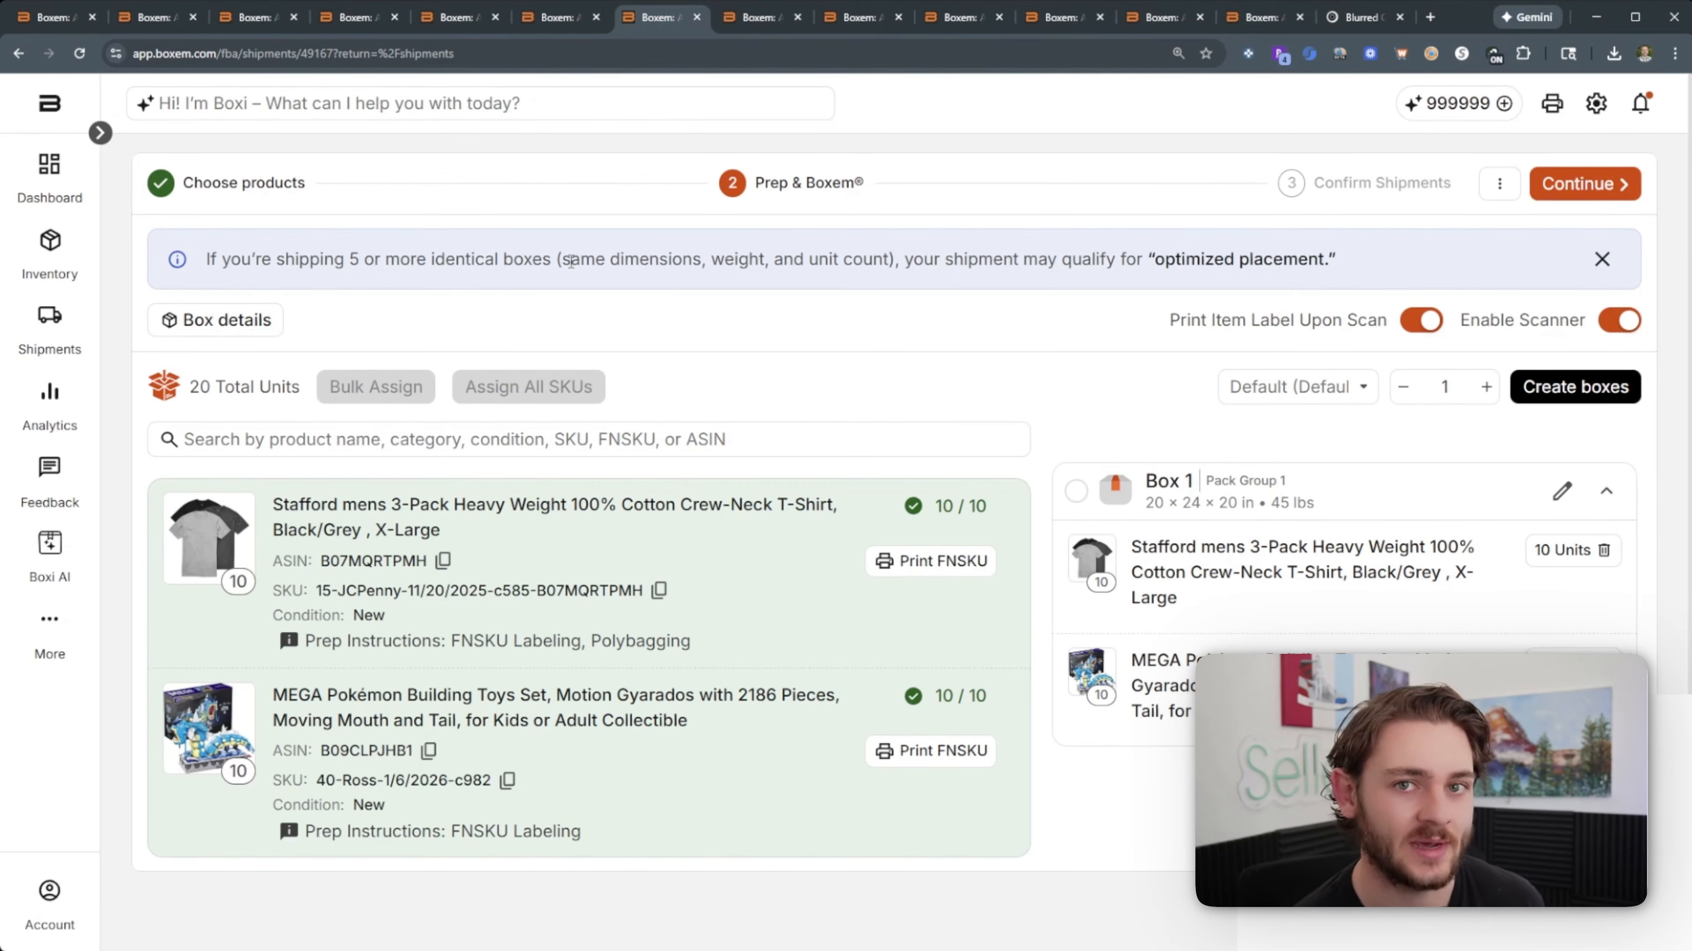
pyautogui.click(1582, 183)
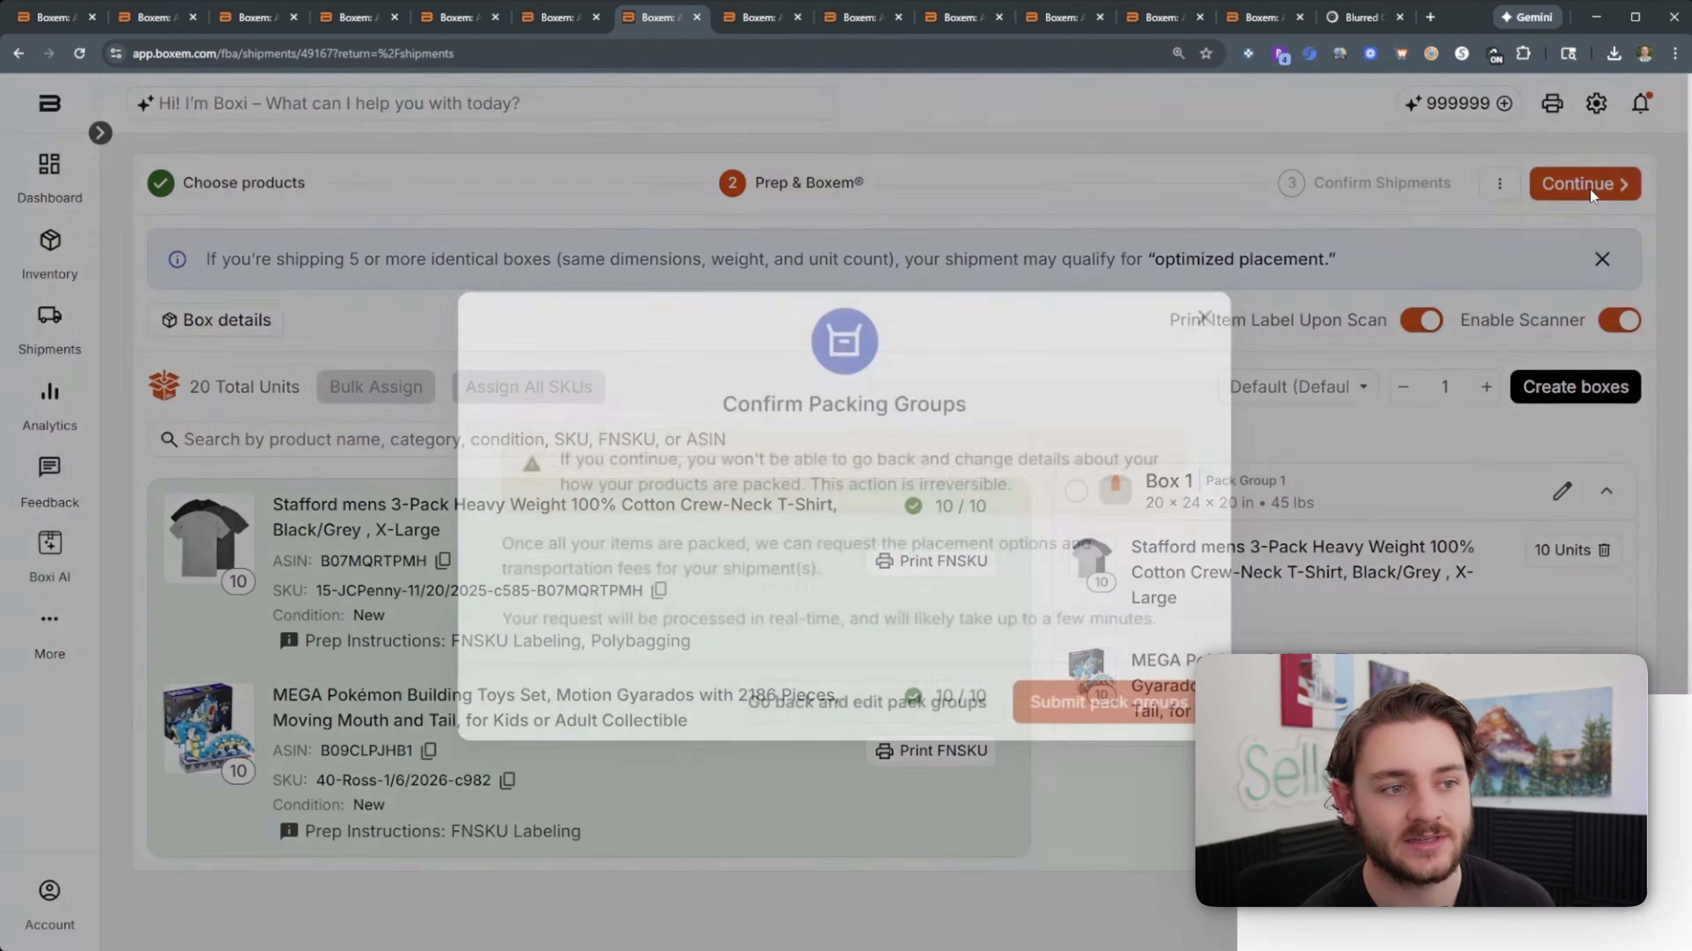
# Step: Switch to the shipment awaiting confirmation and compare its inbound placement options by destination and fees, checking the box weight
pyautogui.hotkey('ctrl', 'Tab')
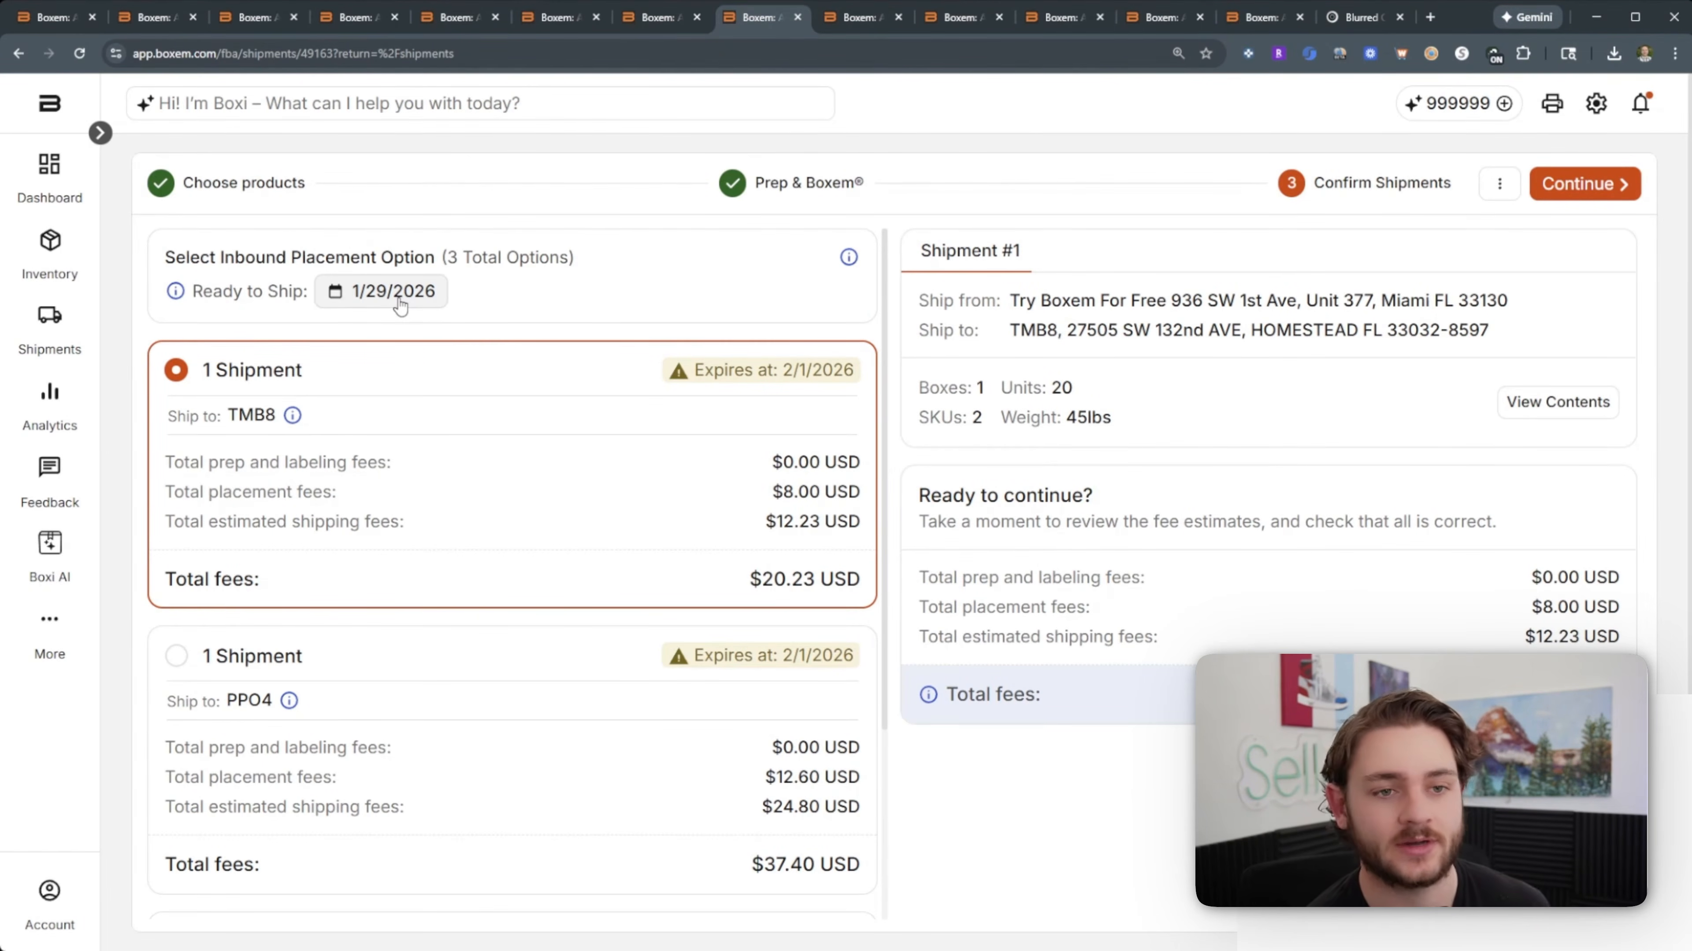
pyautogui.scroll(-5, 626, 693)
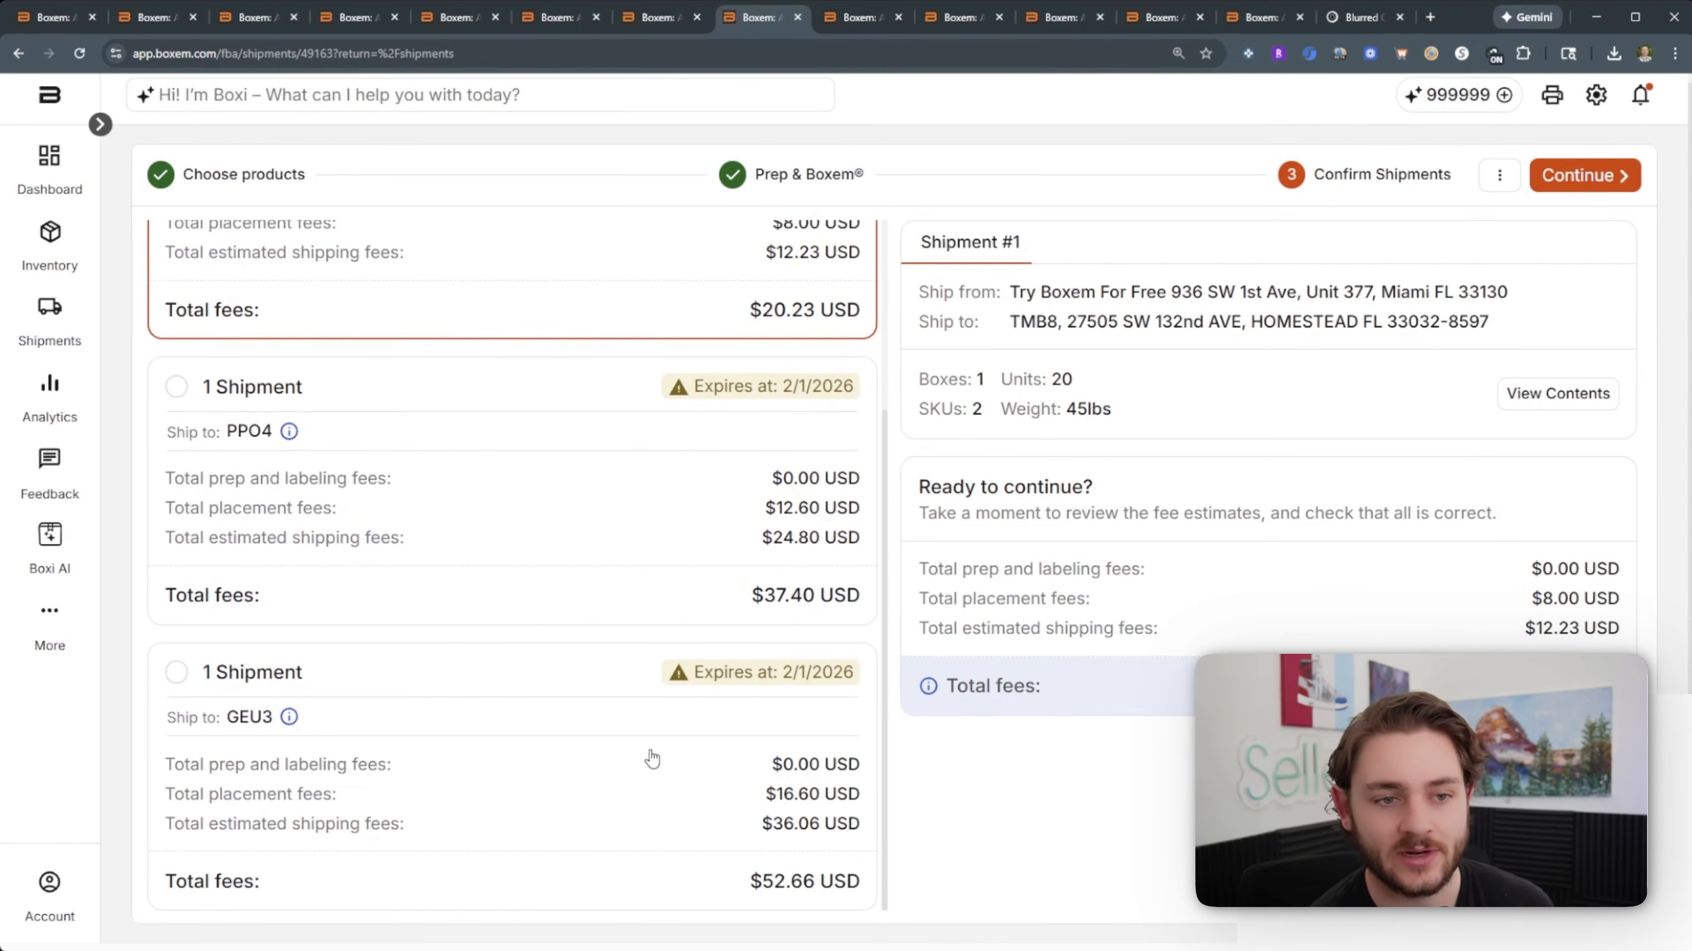
pyautogui.scroll(5, 656, 753)
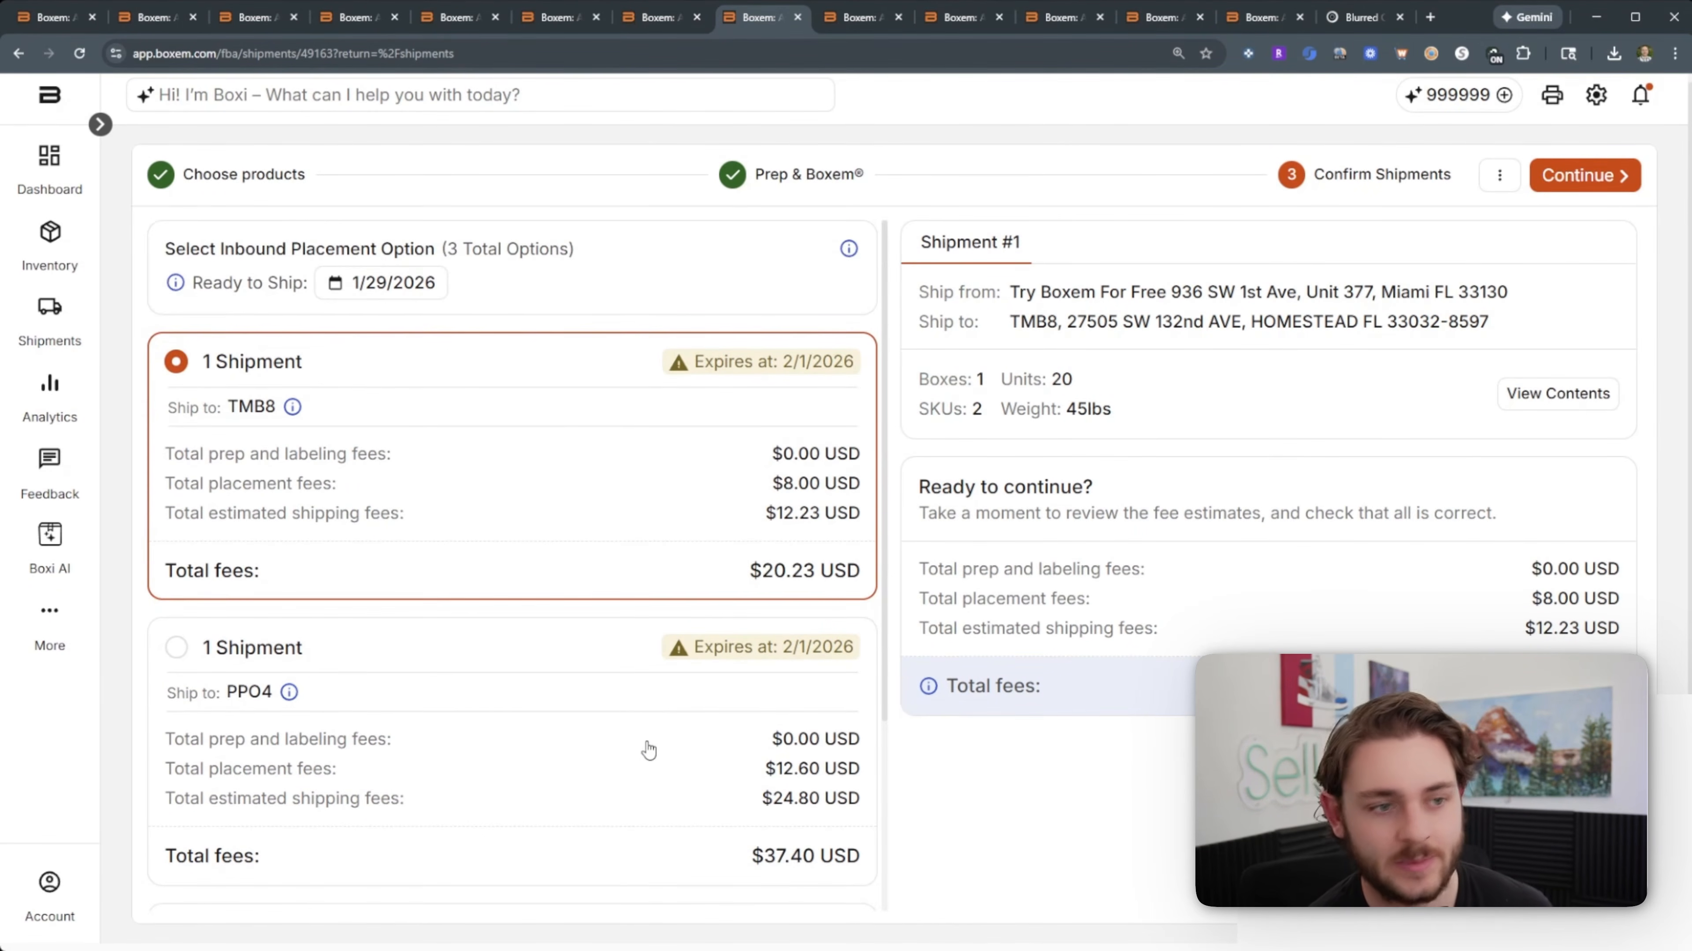
pyautogui.scroll(-2, 651, 743)
pyautogui.scroll(-1, 695, 744)
pyautogui.scroll(4, 695, 766)
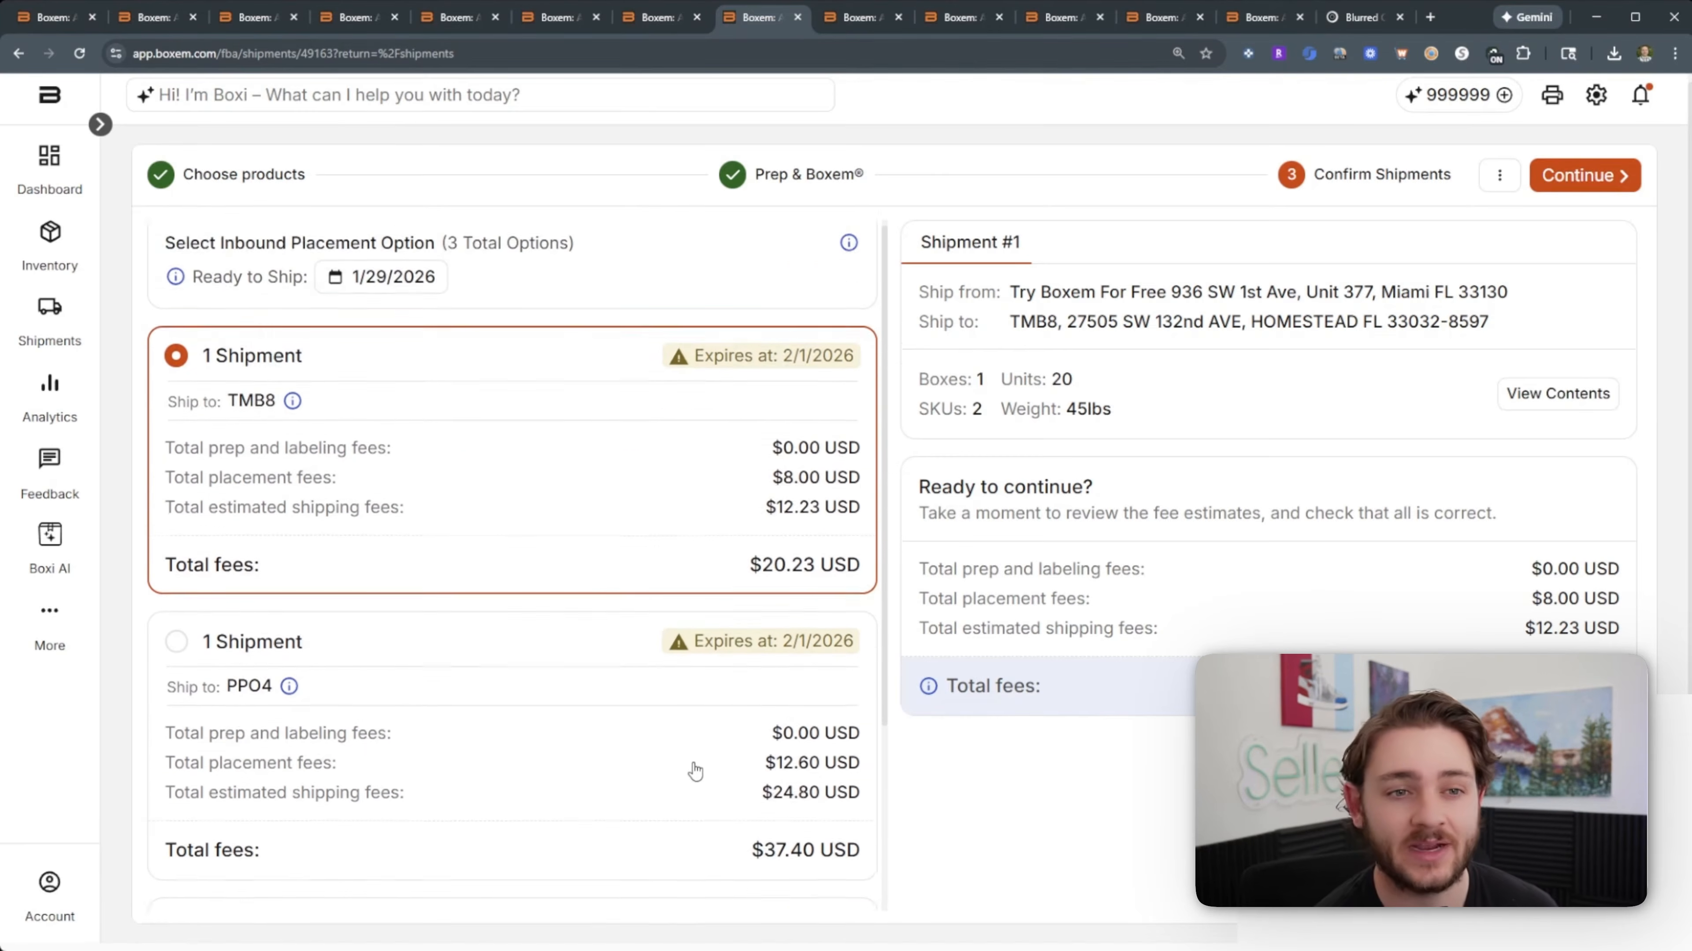
pyautogui.scroll(-1, 691, 766)
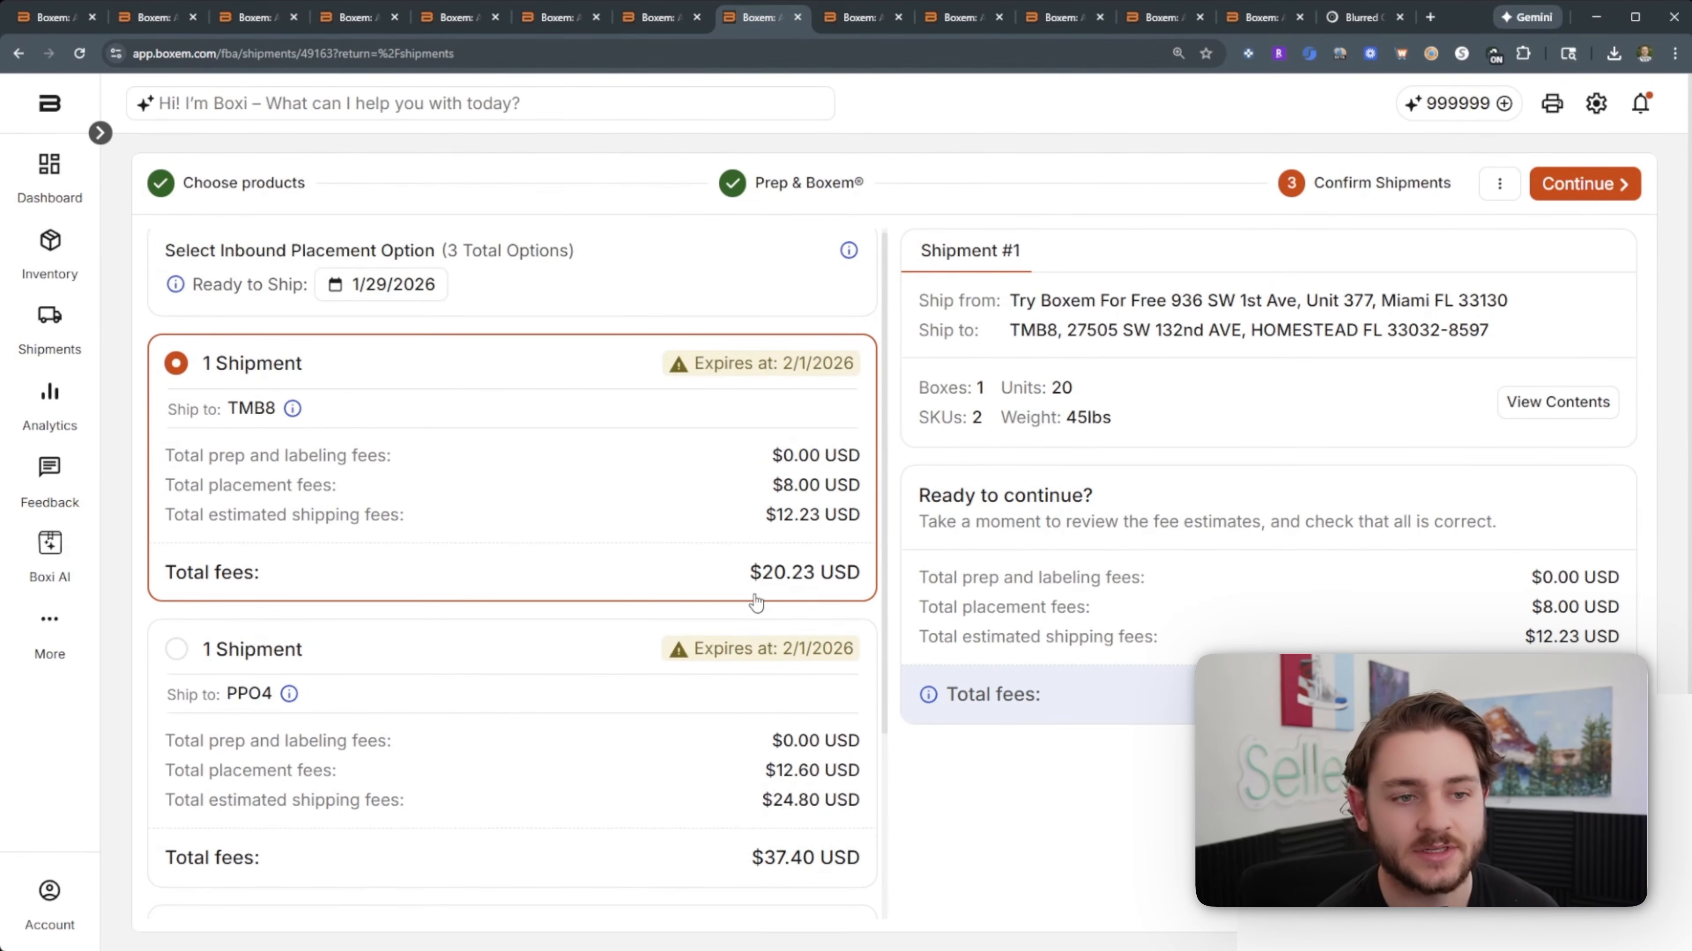
pyautogui.scroll(-5, 763, 570)
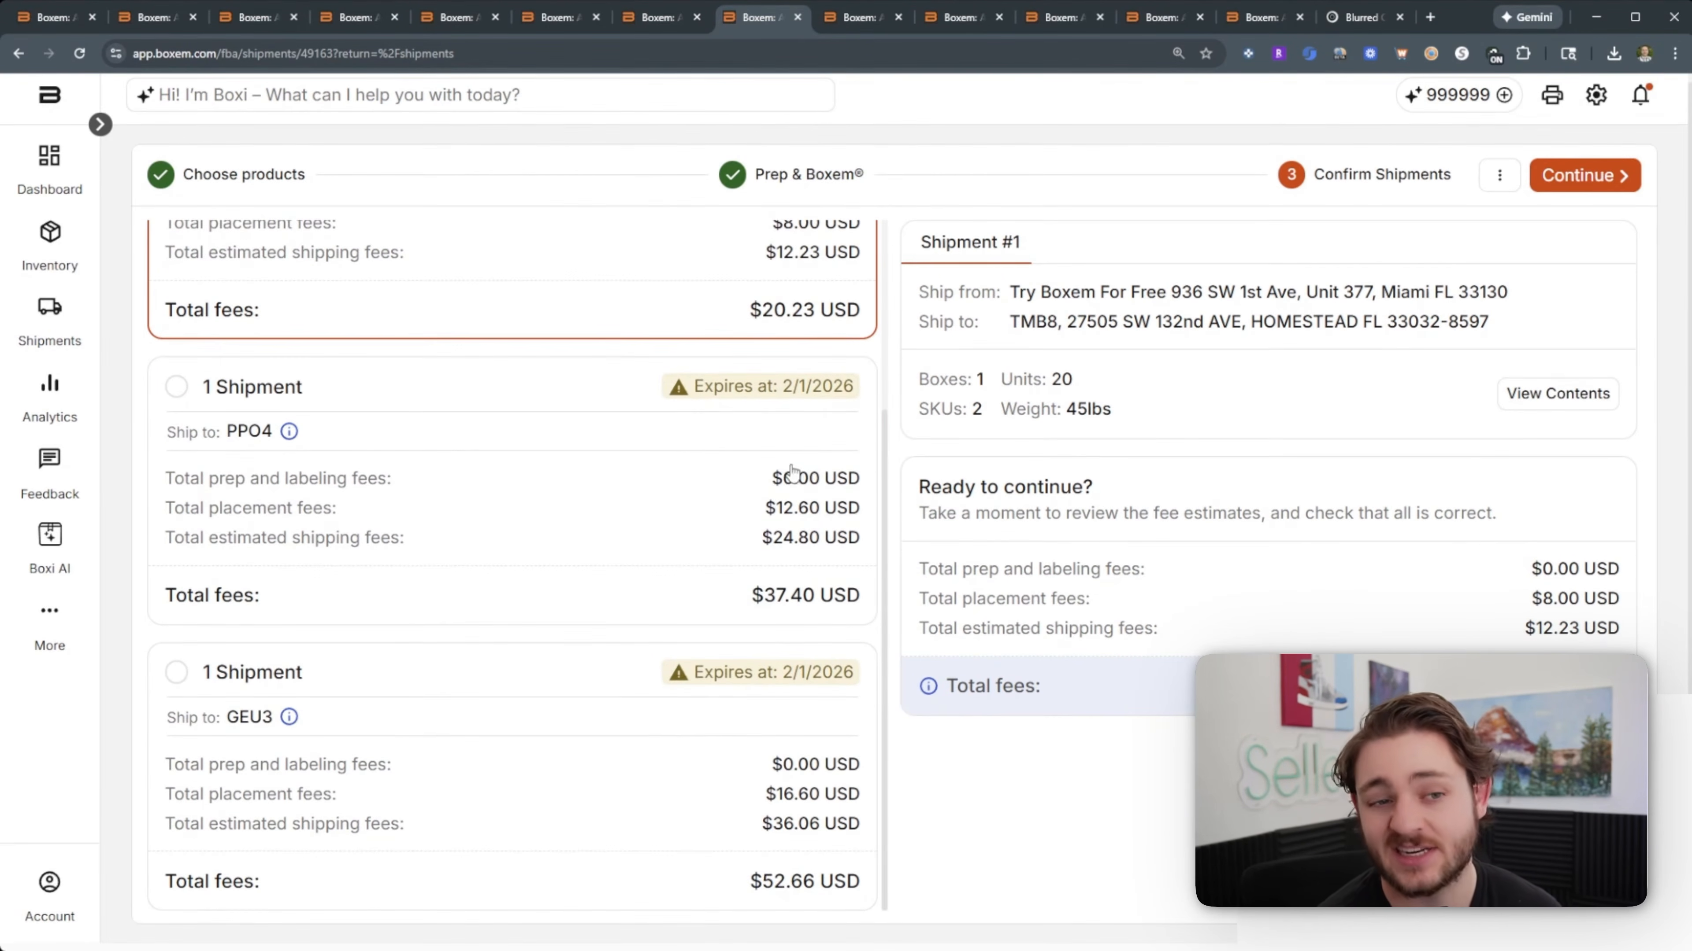
pyautogui.scroll(5, 666, 727)
pyautogui.scroll(-2, 586, 612)
pyautogui.moveTo(1075, 400); pyautogui.dragTo(1002, 408)
pyautogui.click(1140, 397)
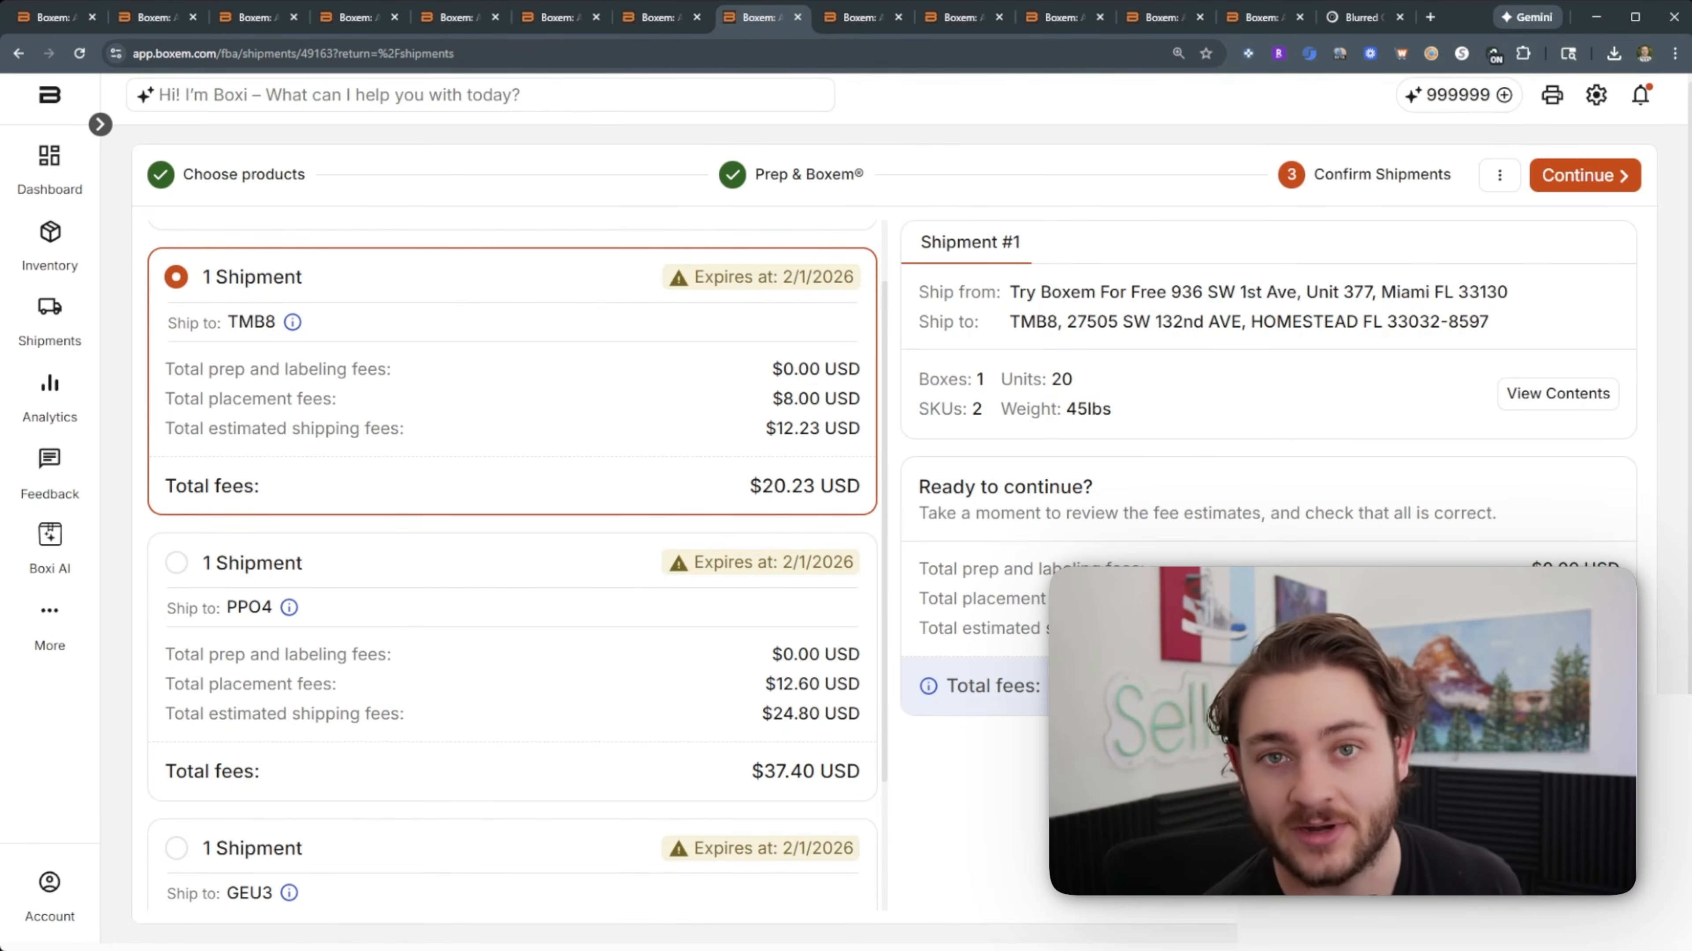
# Step: Continue with the TMB8 placement option and examine the FBA and UPS labels in the boxem-shipping-labels PDF
pyautogui.click(1585, 175)
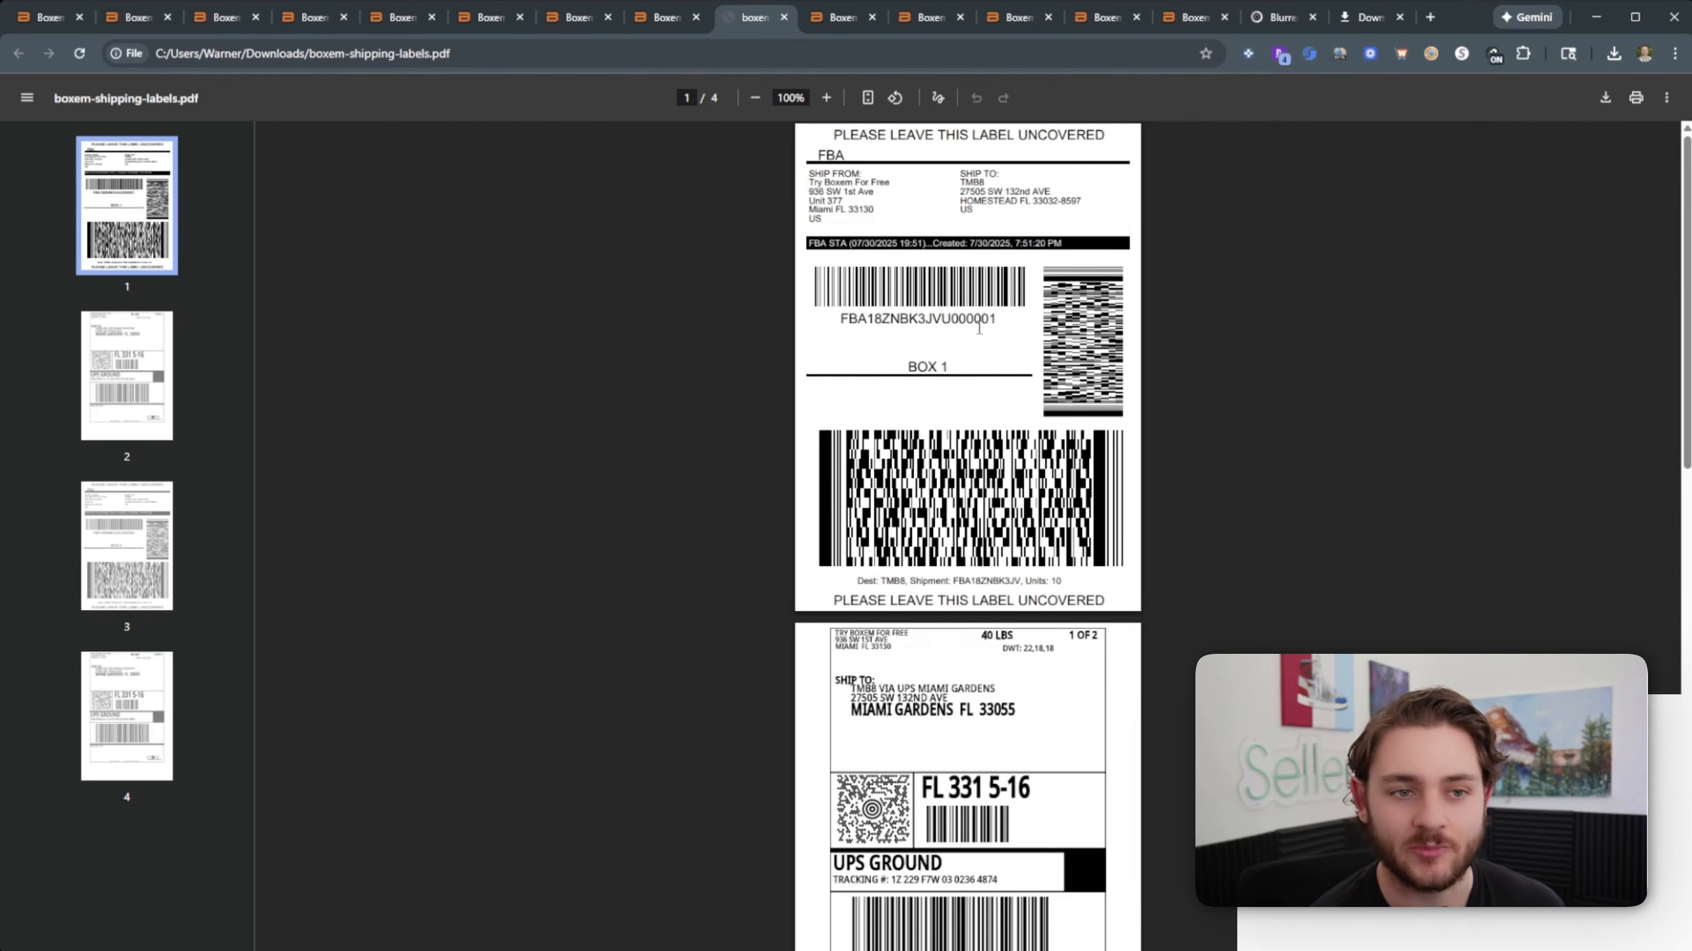
pyautogui.scroll(-5, 950, 514)
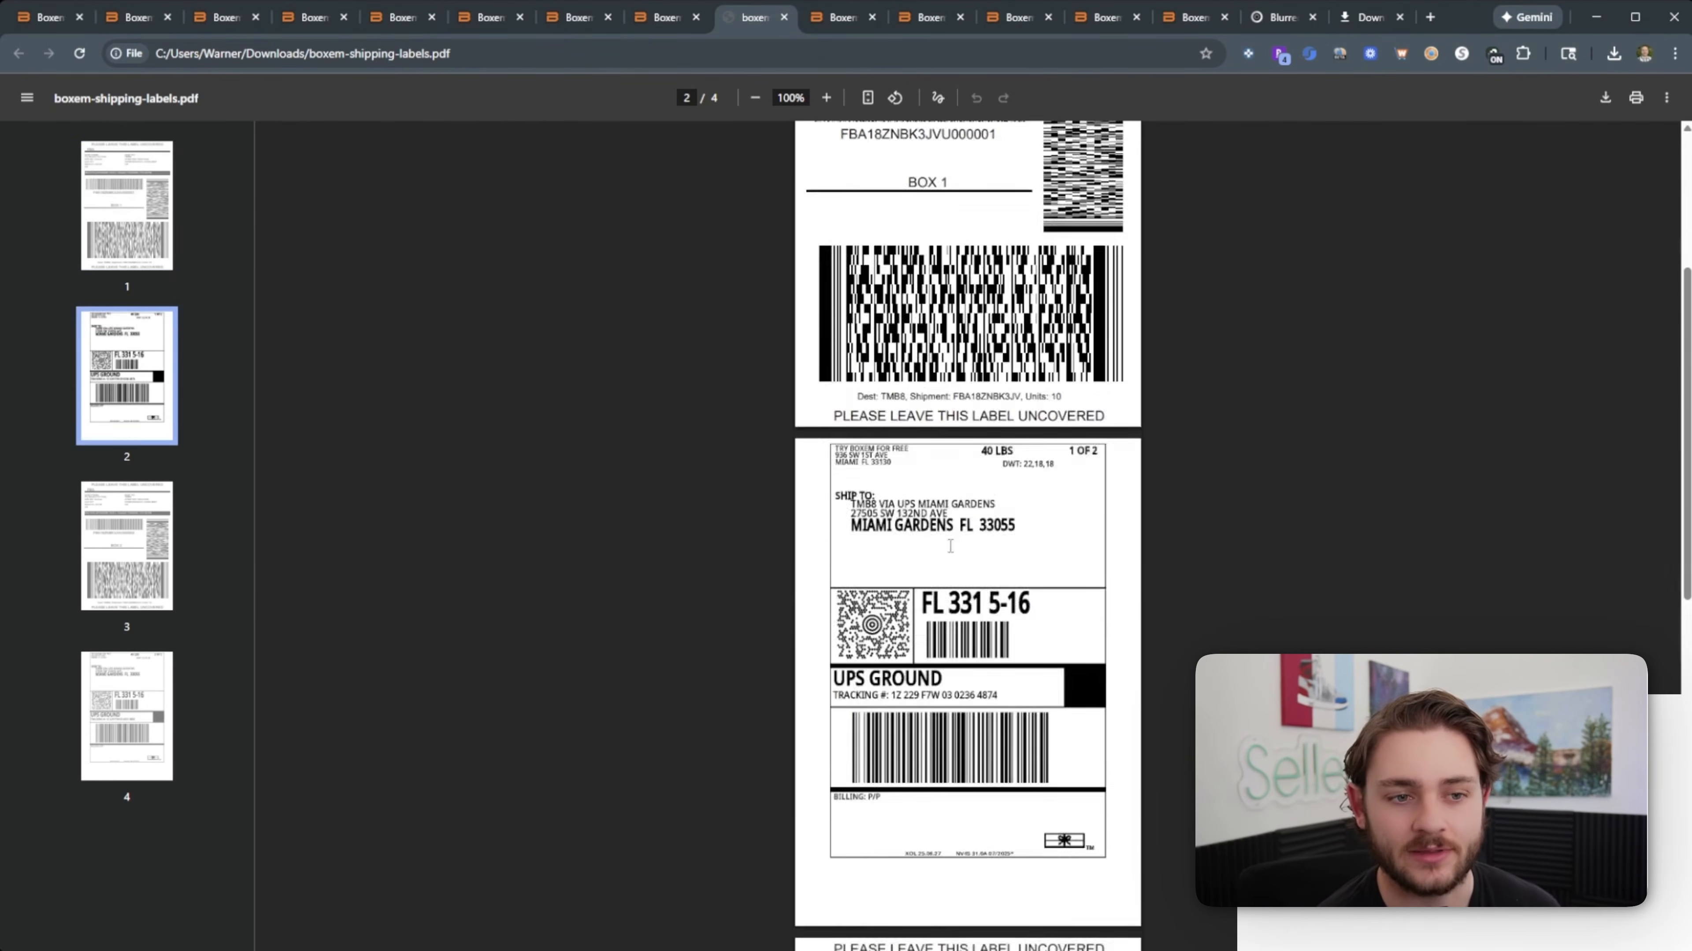
pyautogui.scroll(2, 1002, 508)
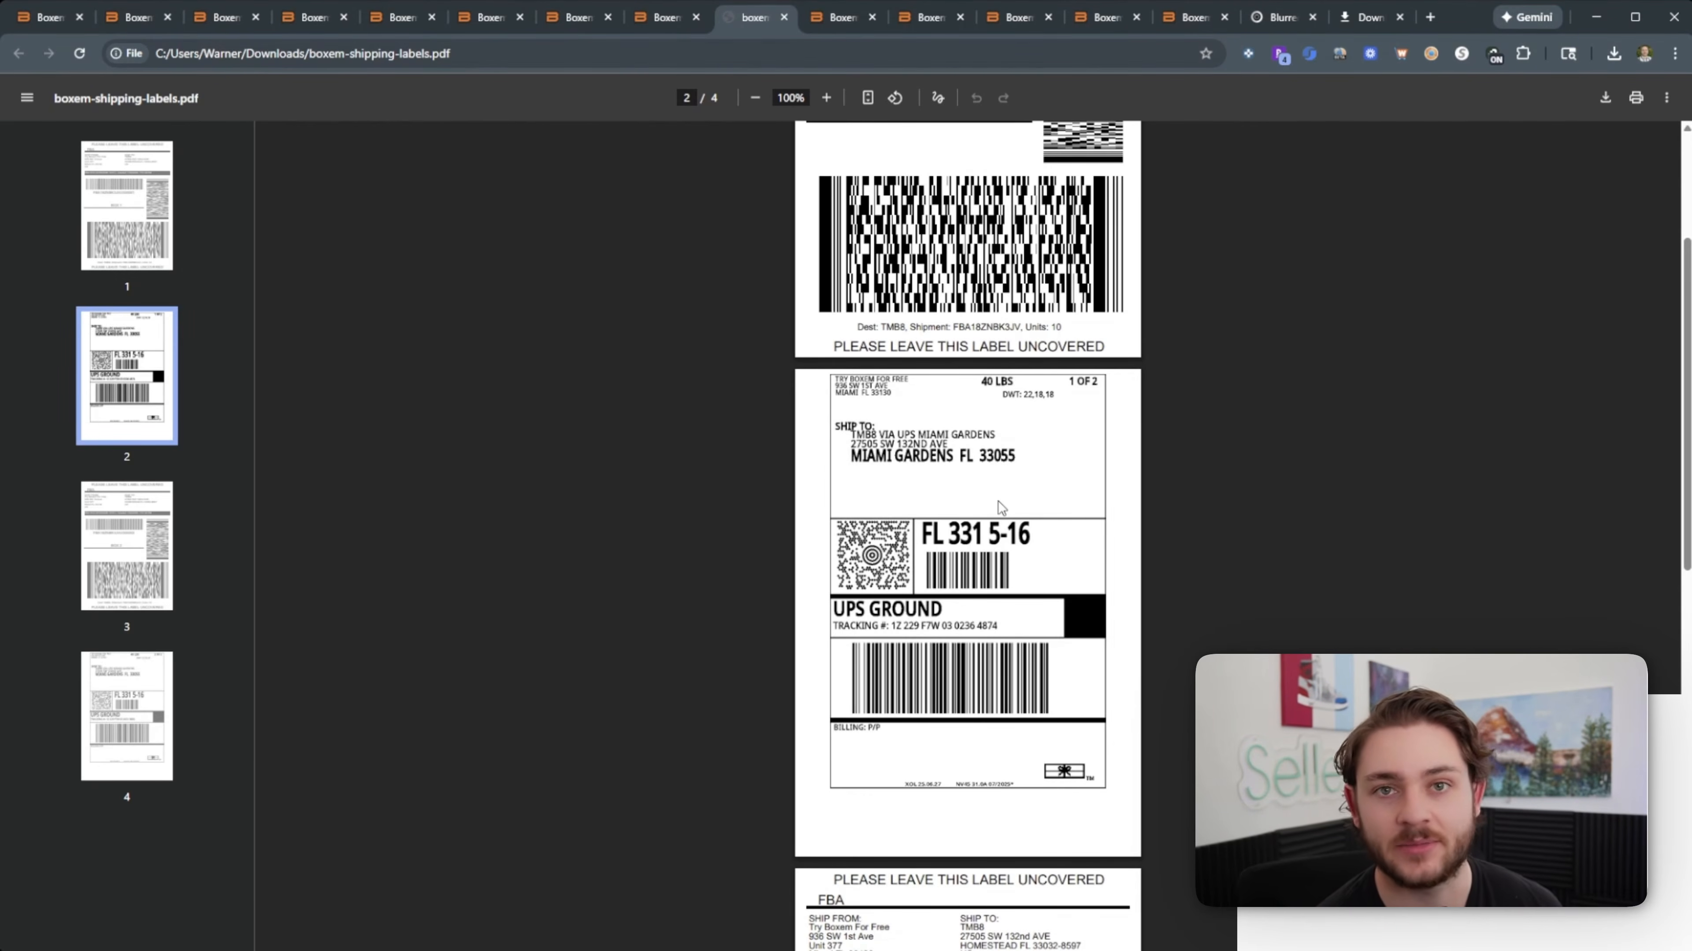
# Step: Switch to the new Feedback Requester campaign, name it Standard Test and set its target to Send to All Customers
pyautogui.hotkey('ctrl', 'Tab')
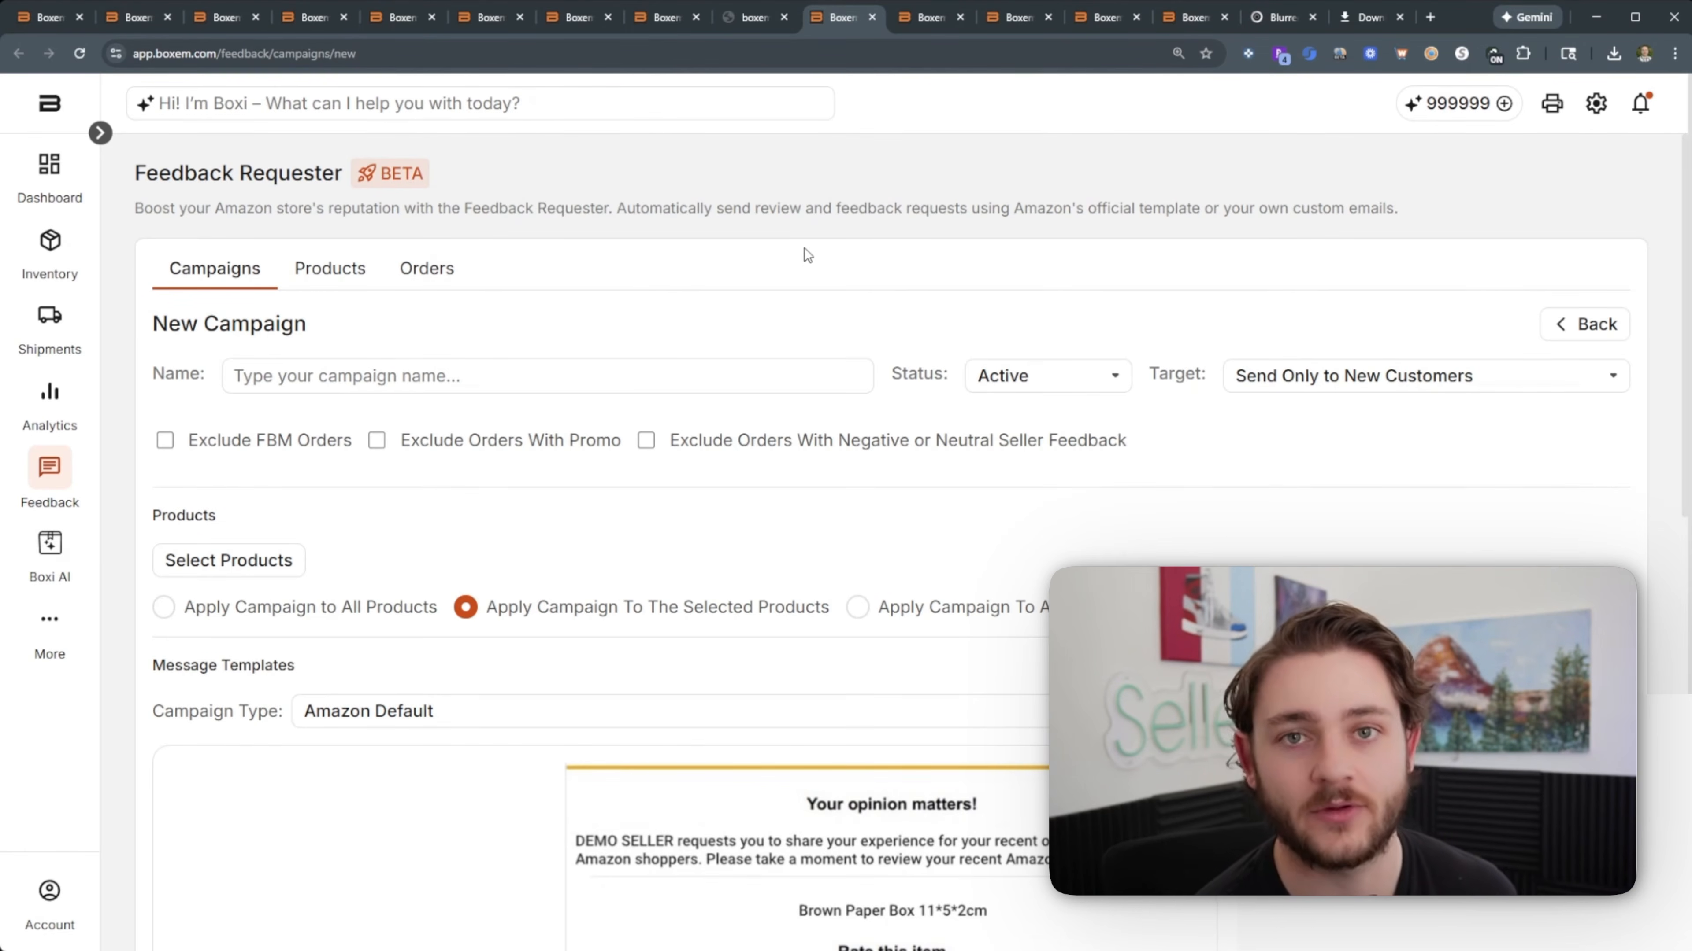
pyautogui.click(430, 366)
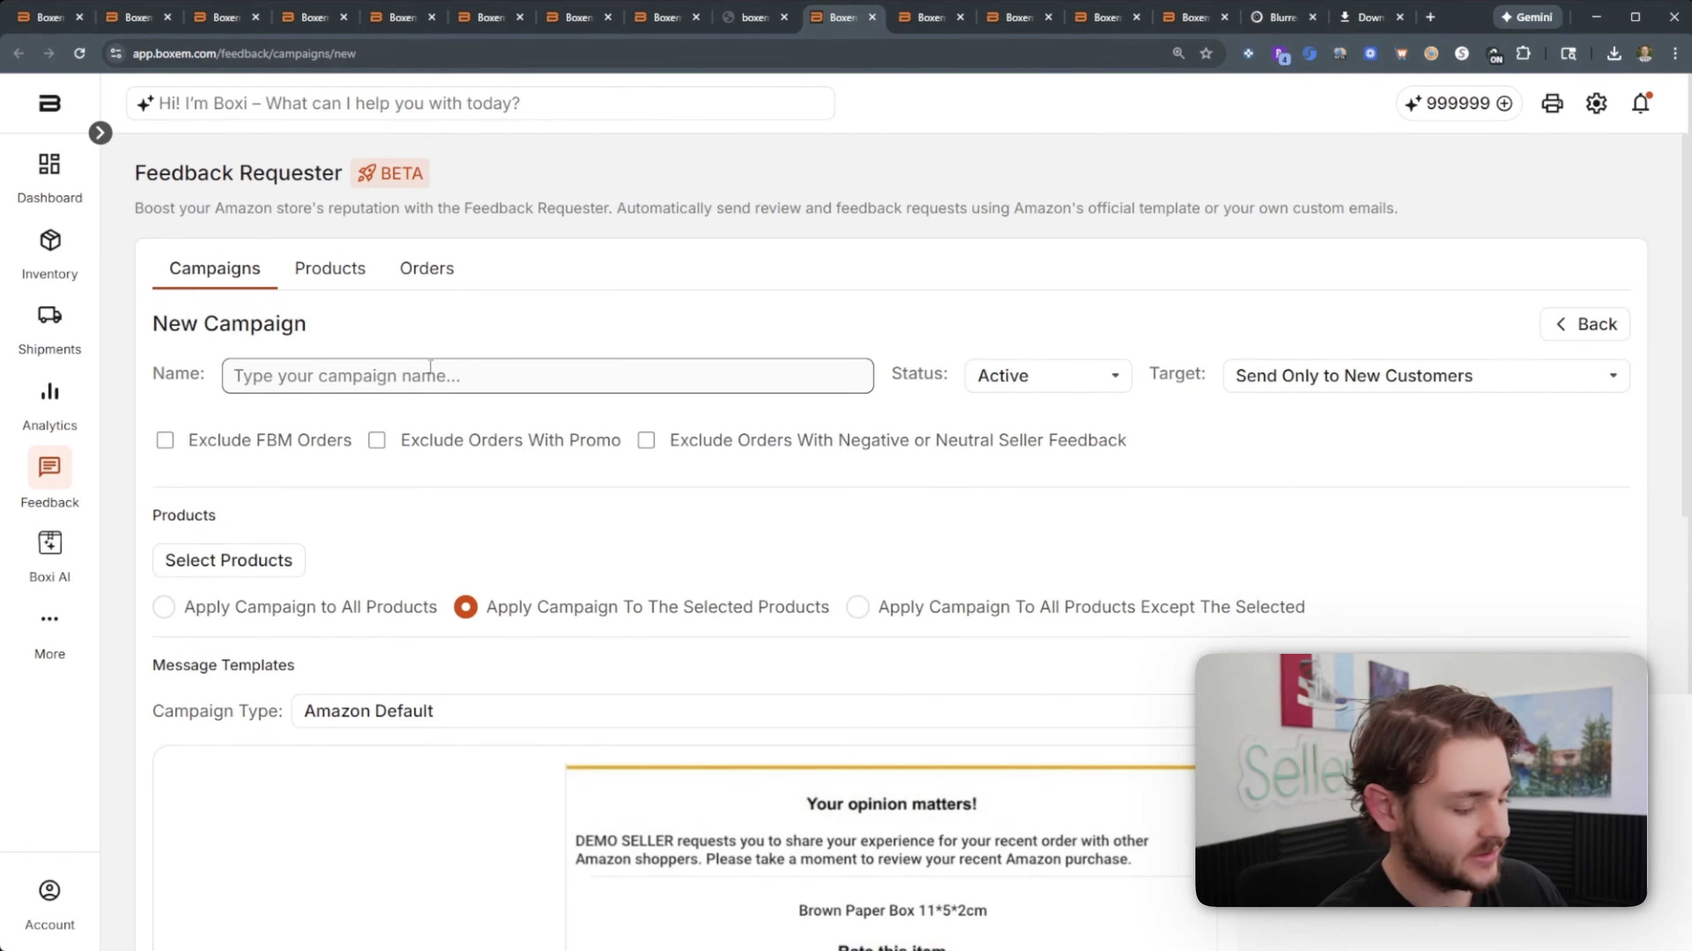
pyautogui.write('Standard Test')
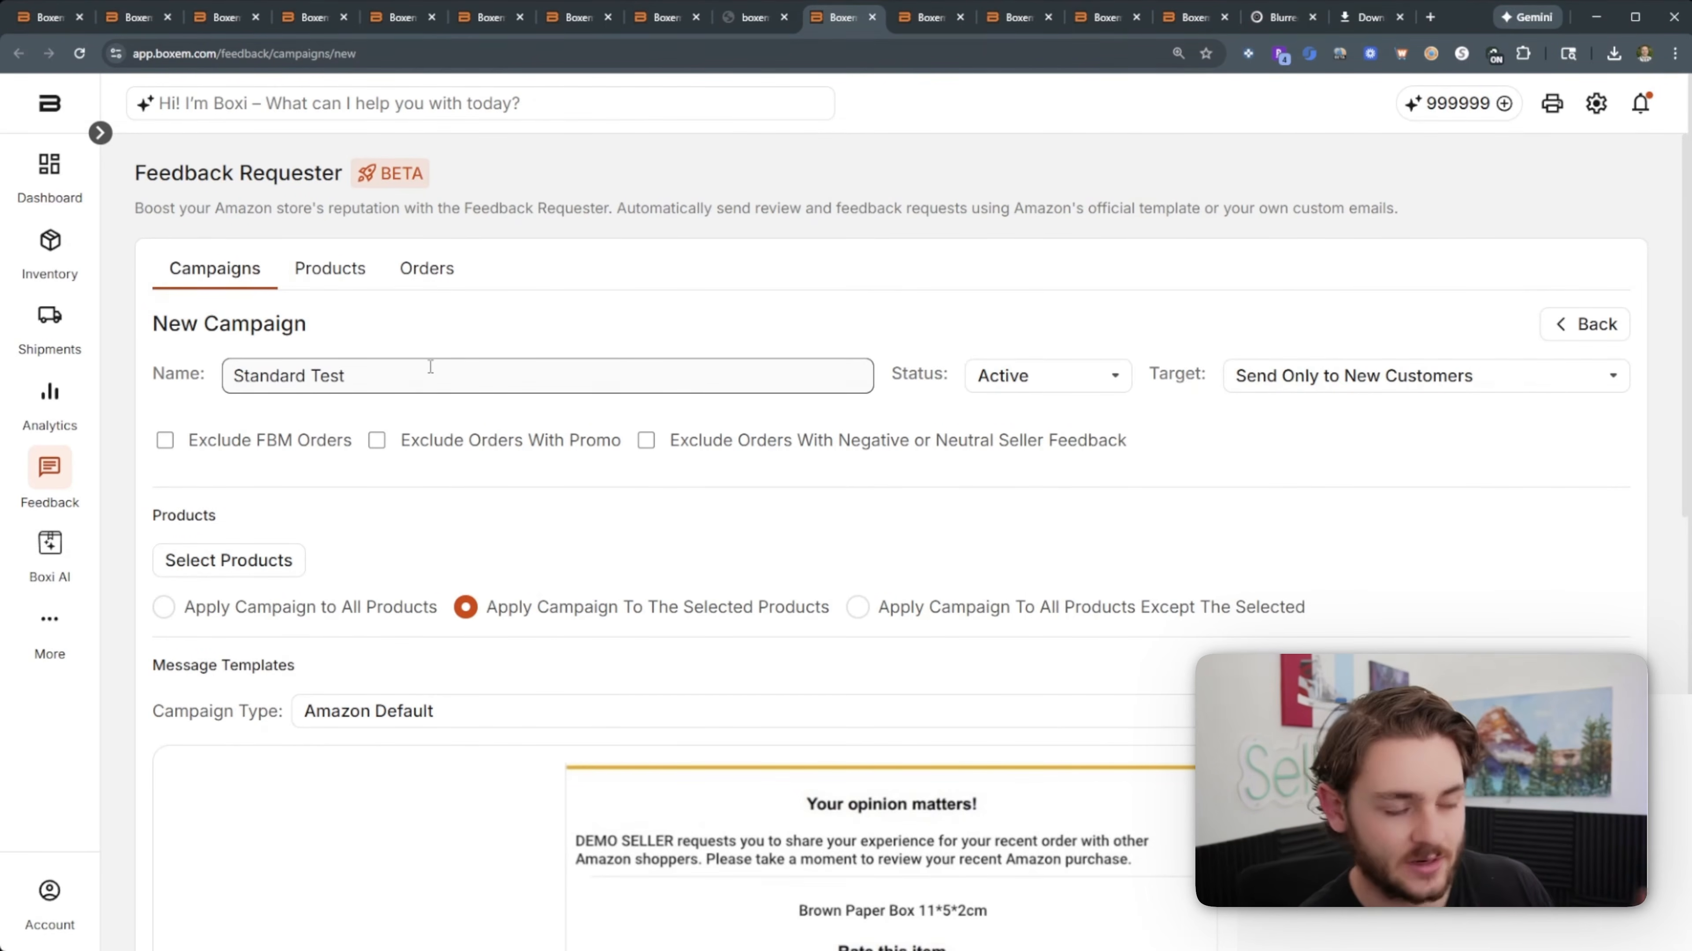
pyautogui.click(1283, 381)
pyautogui.click(1285, 380)
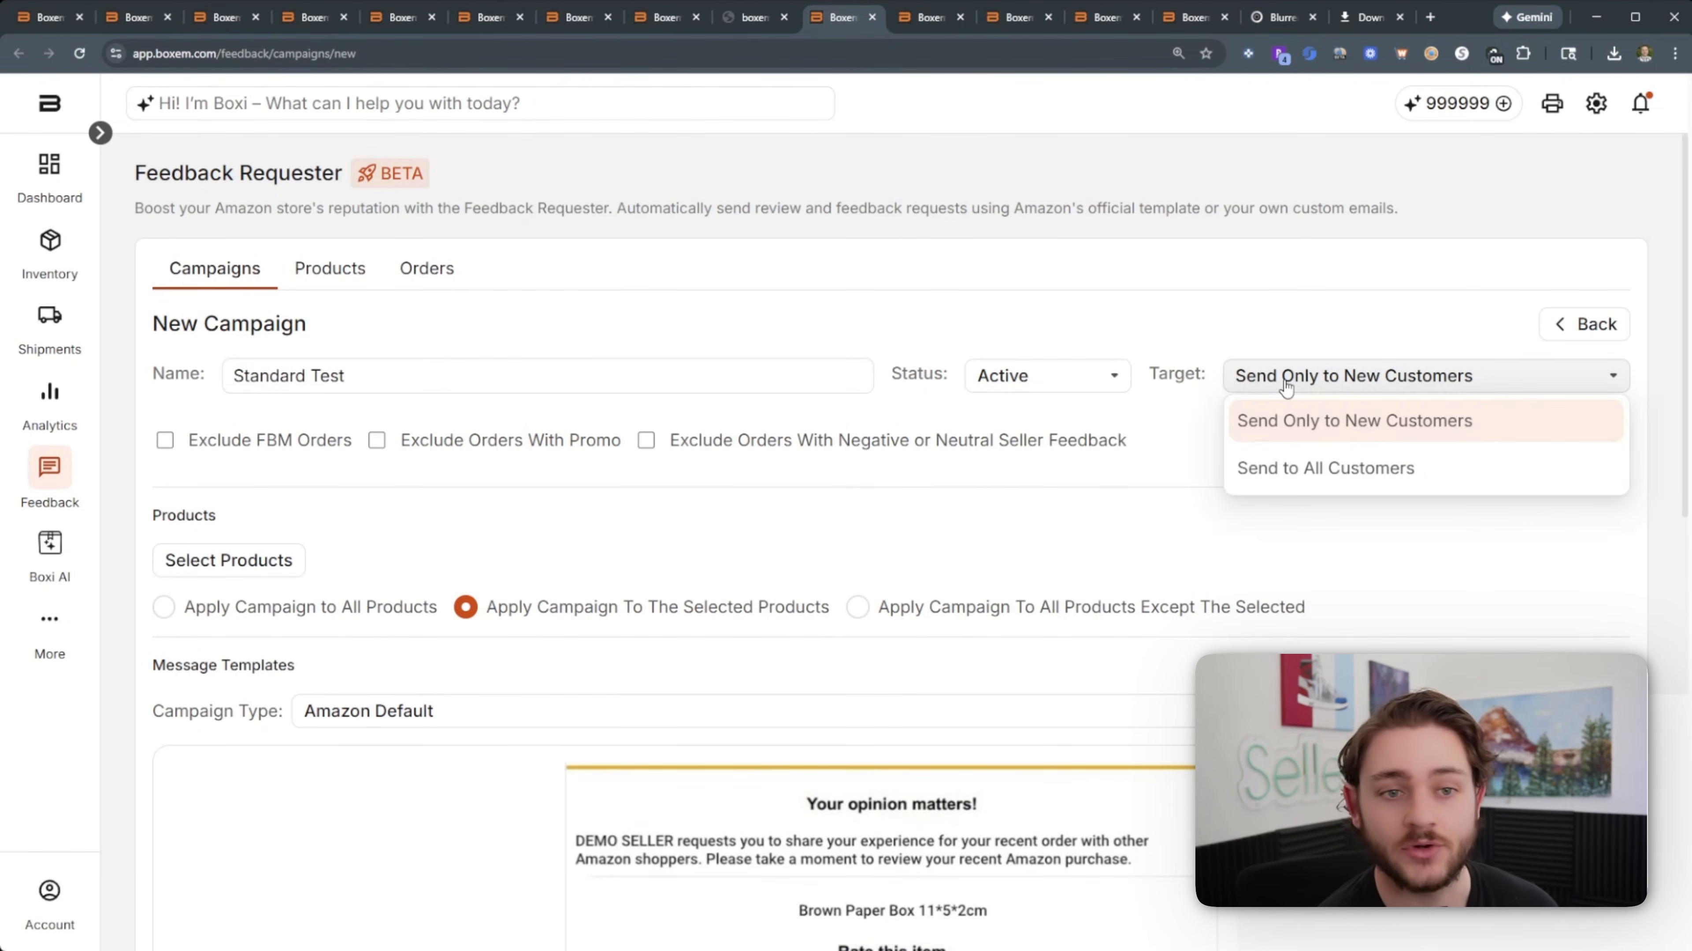
pyautogui.click(1293, 474)
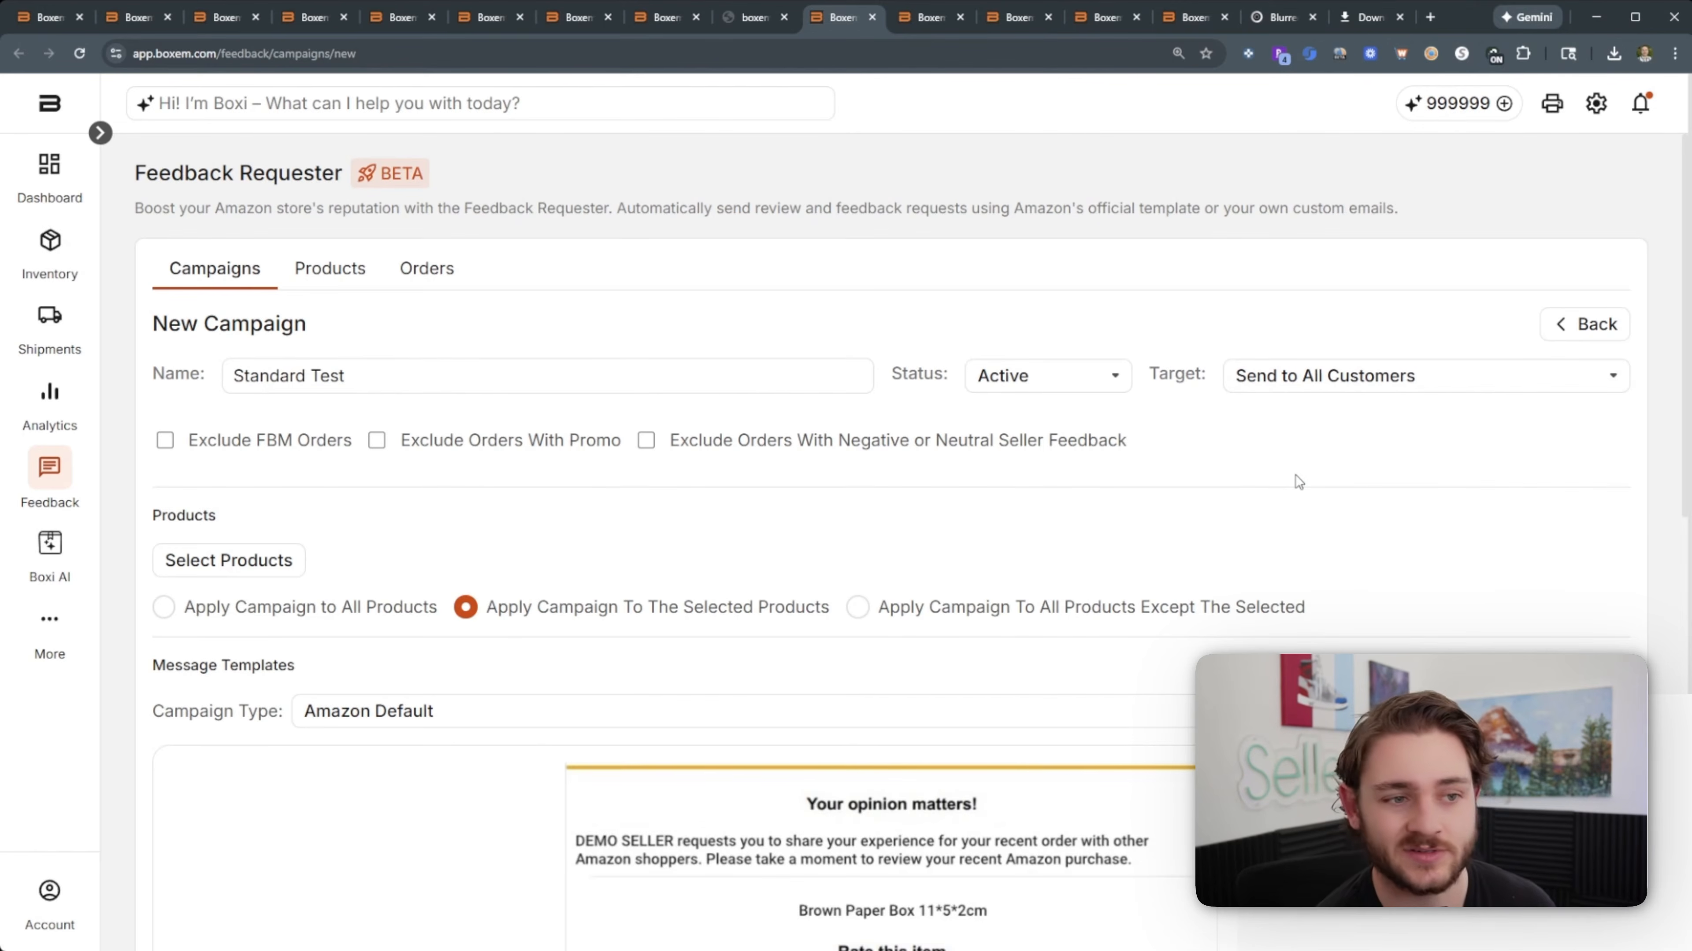
# Step: Exclude FBM orders and orders with negative or neutral seller feedback, and apply the campaign to all products
pyautogui.click(197, 450)
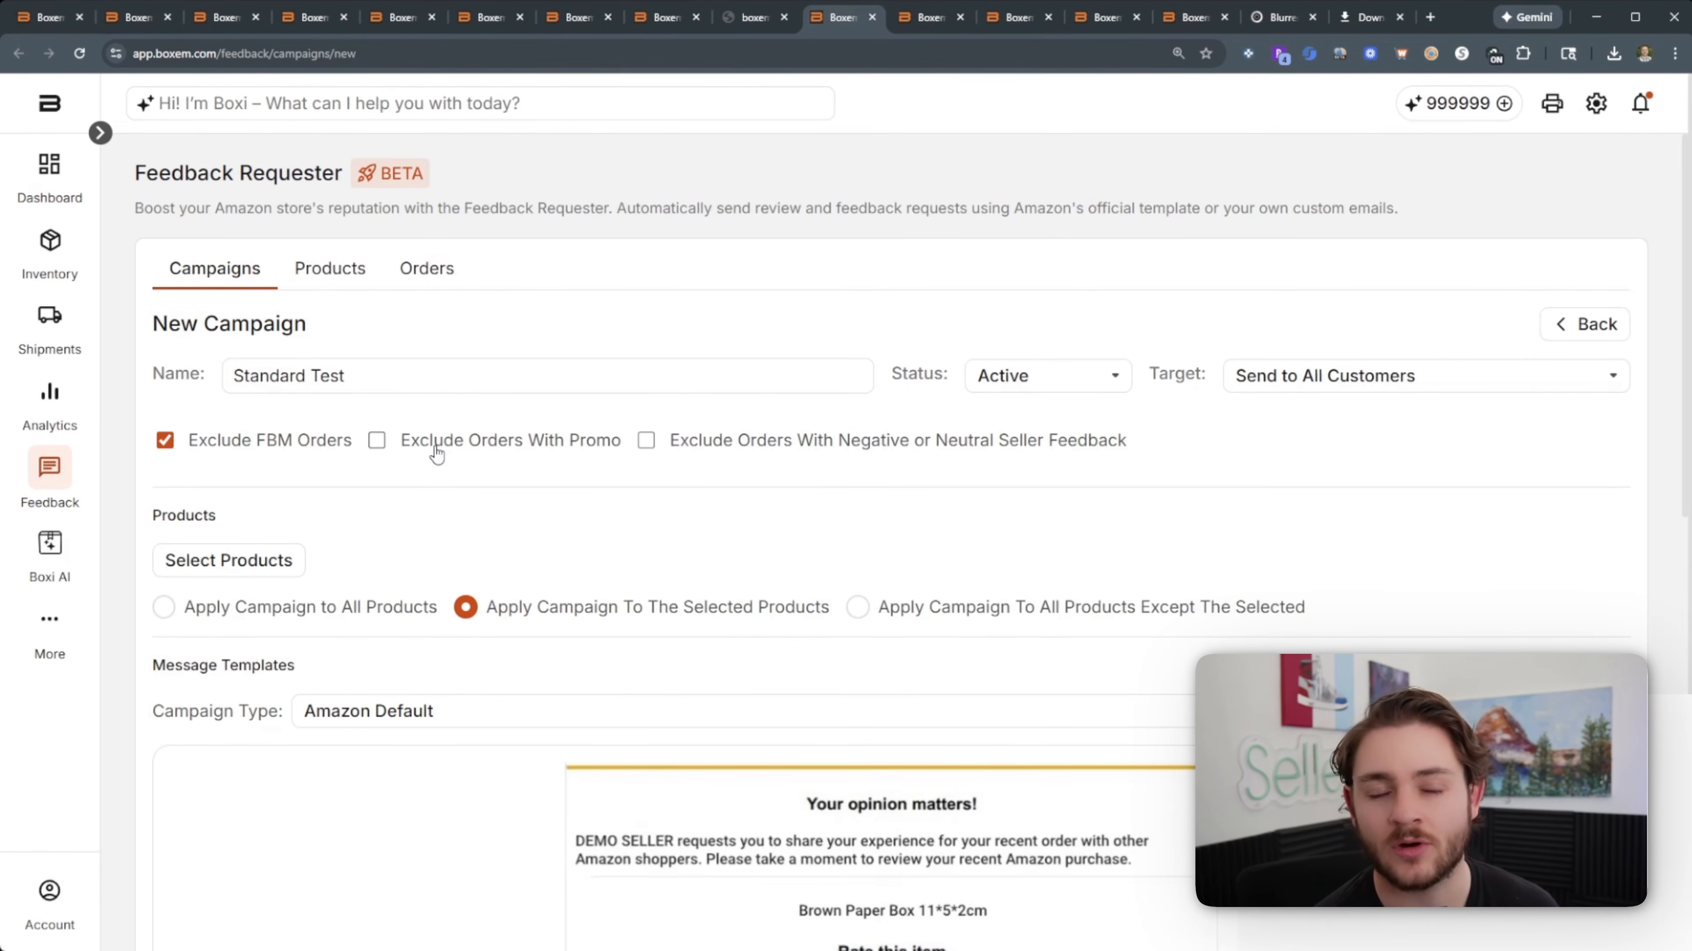
pyautogui.click(658, 446)
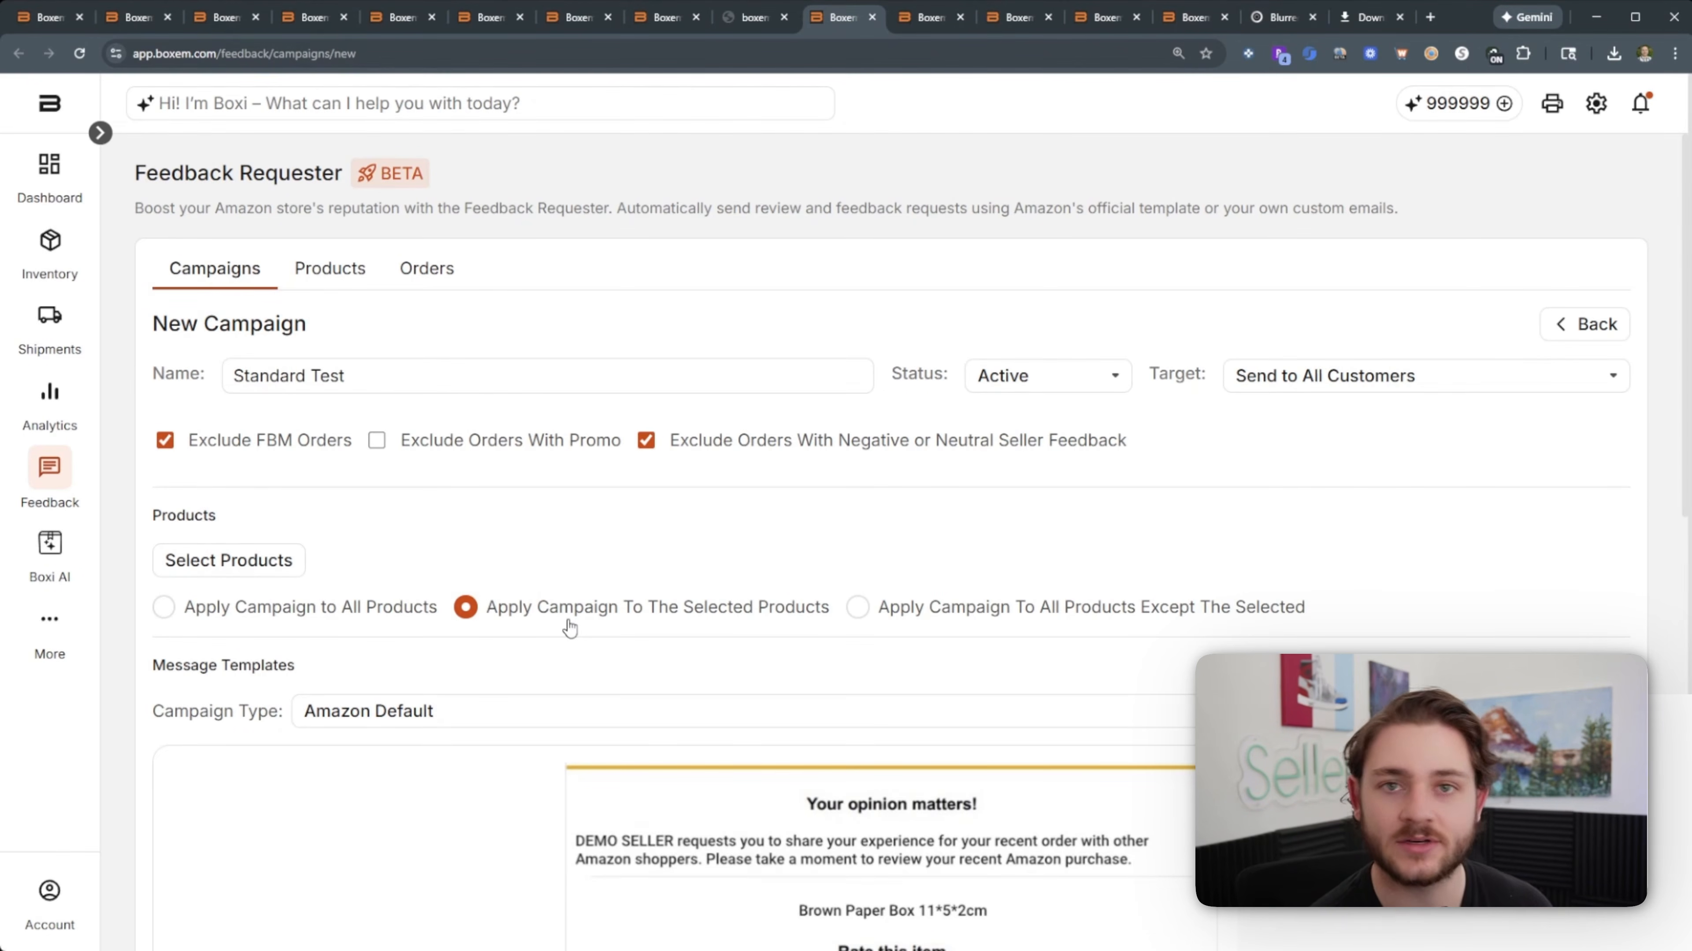
pyautogui.click(306, 608)
pyautogui.scroll(-2, 391, 567)
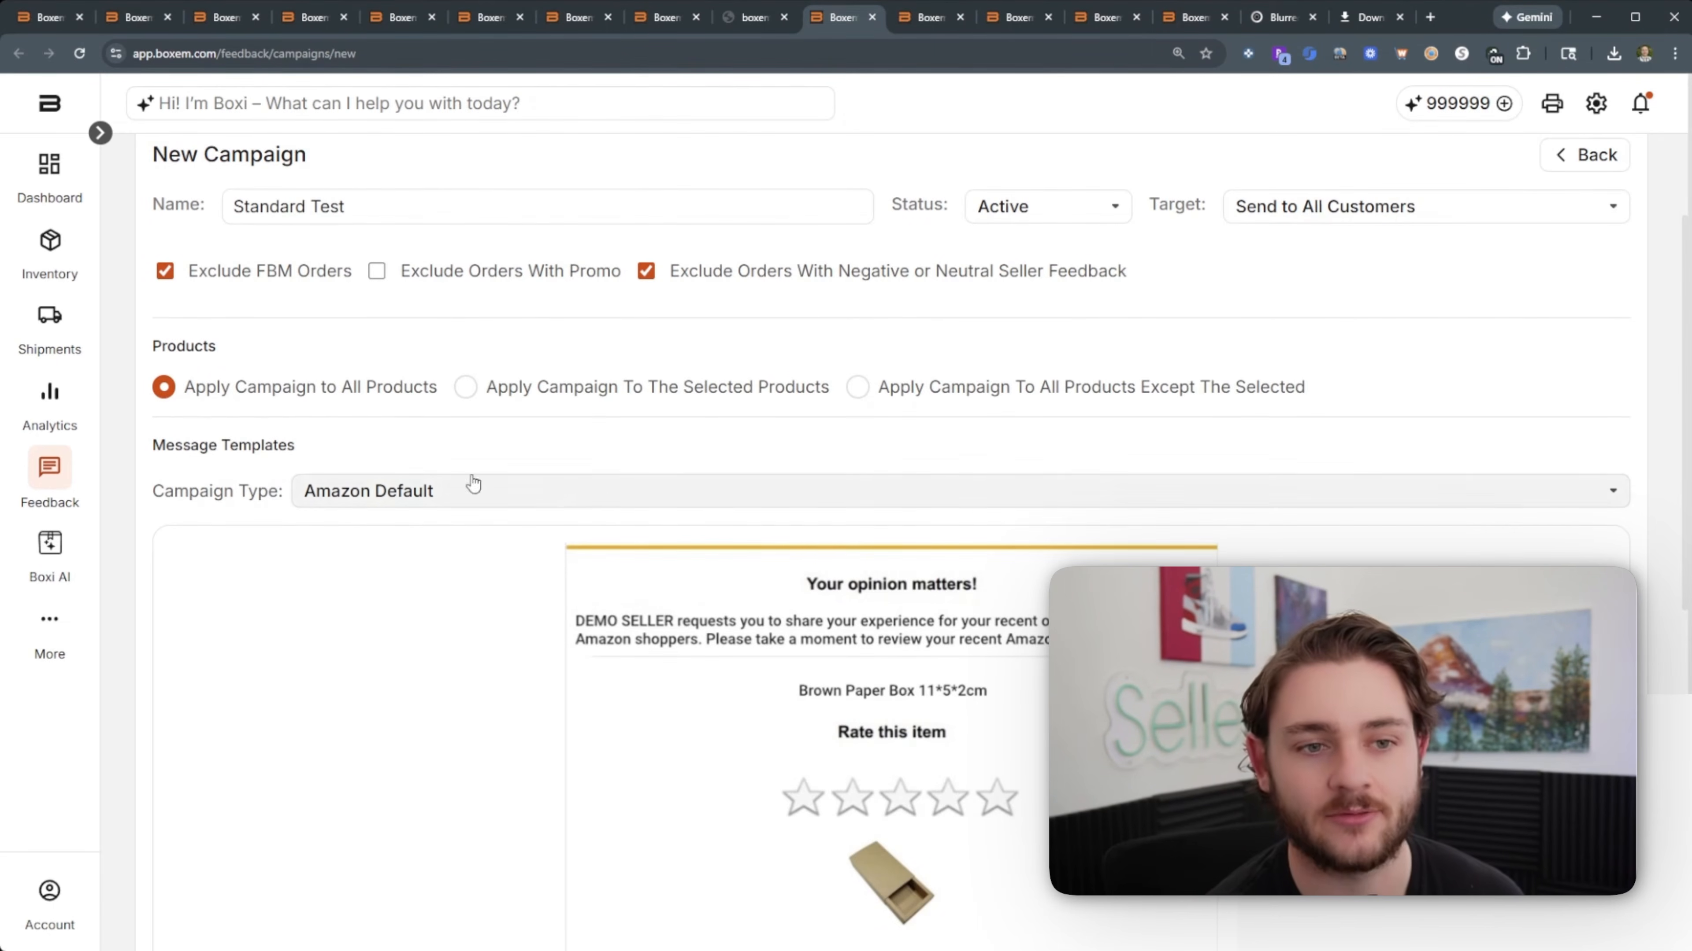
# Step: Try the Custom Email Text campaign type, return to Amazon Default and view its message template
pyautogui.scroll(-2, 399, 436)
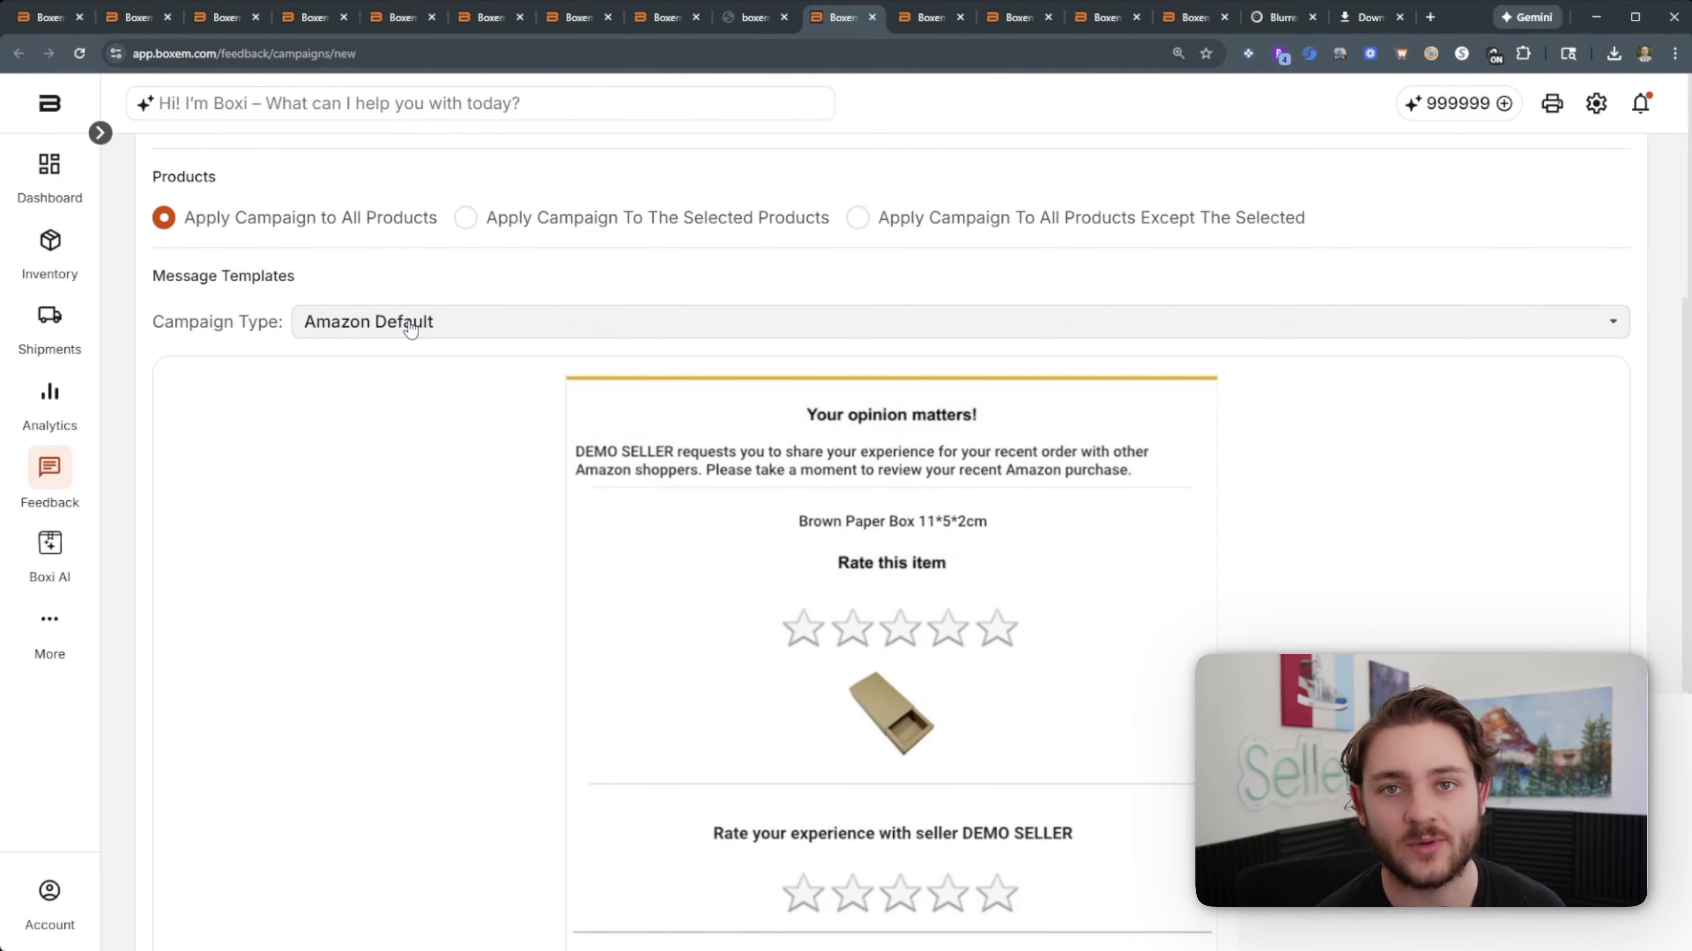
pyautogui.click(411, 327)
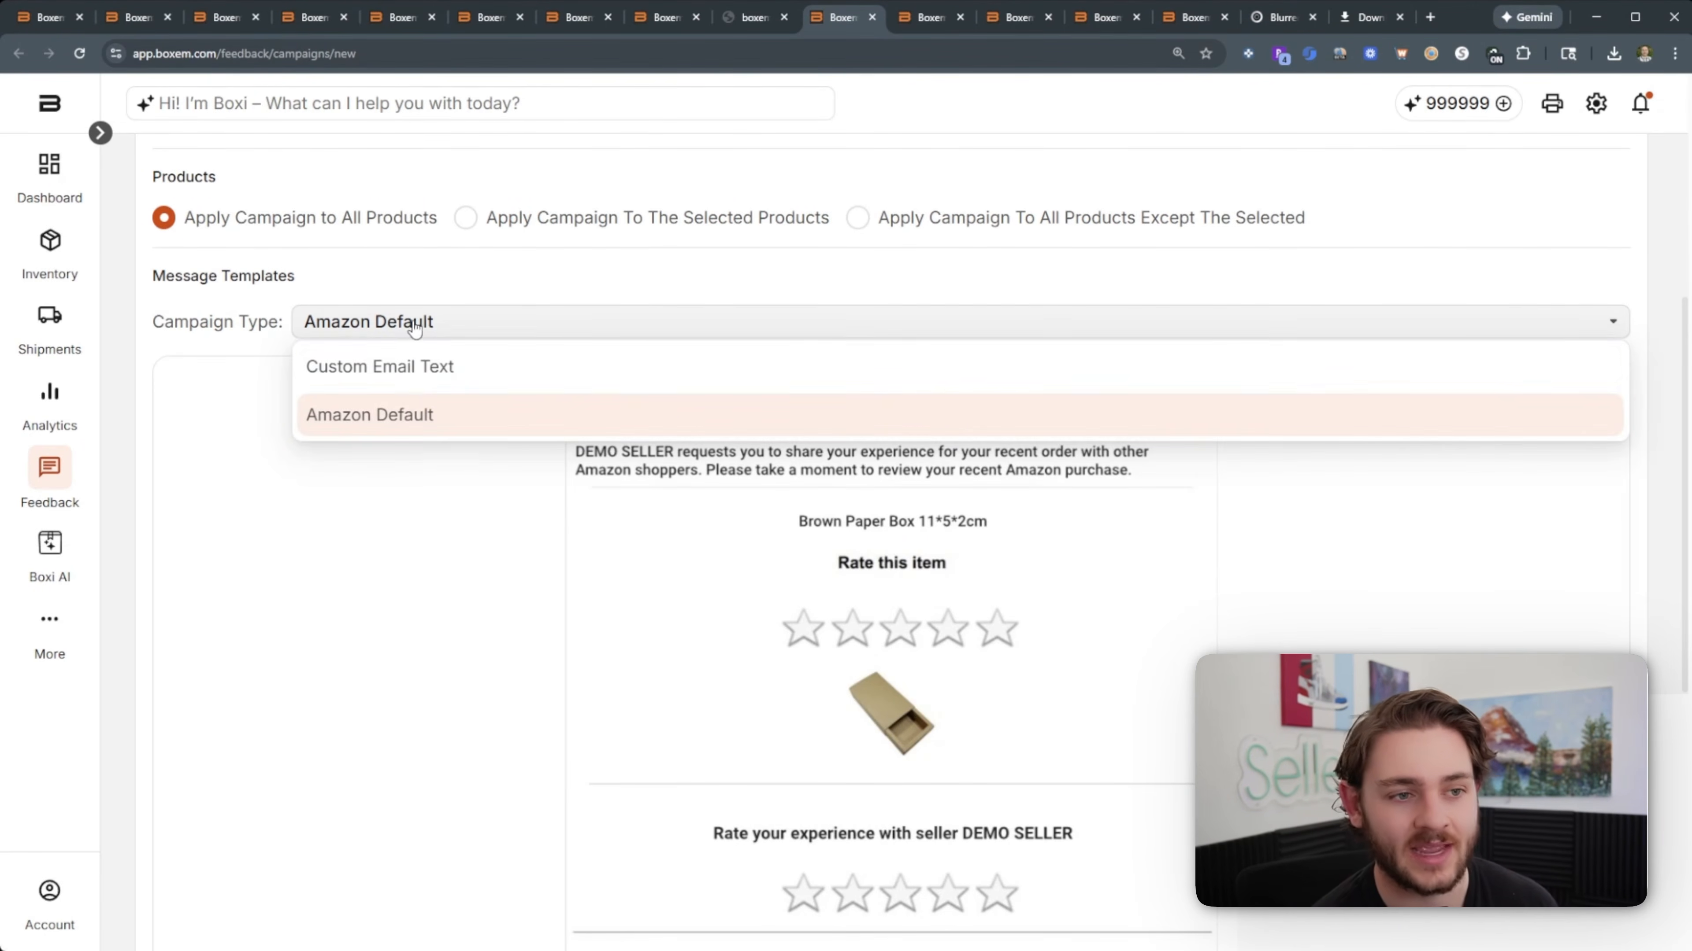
pyautogui.click(417, 368)
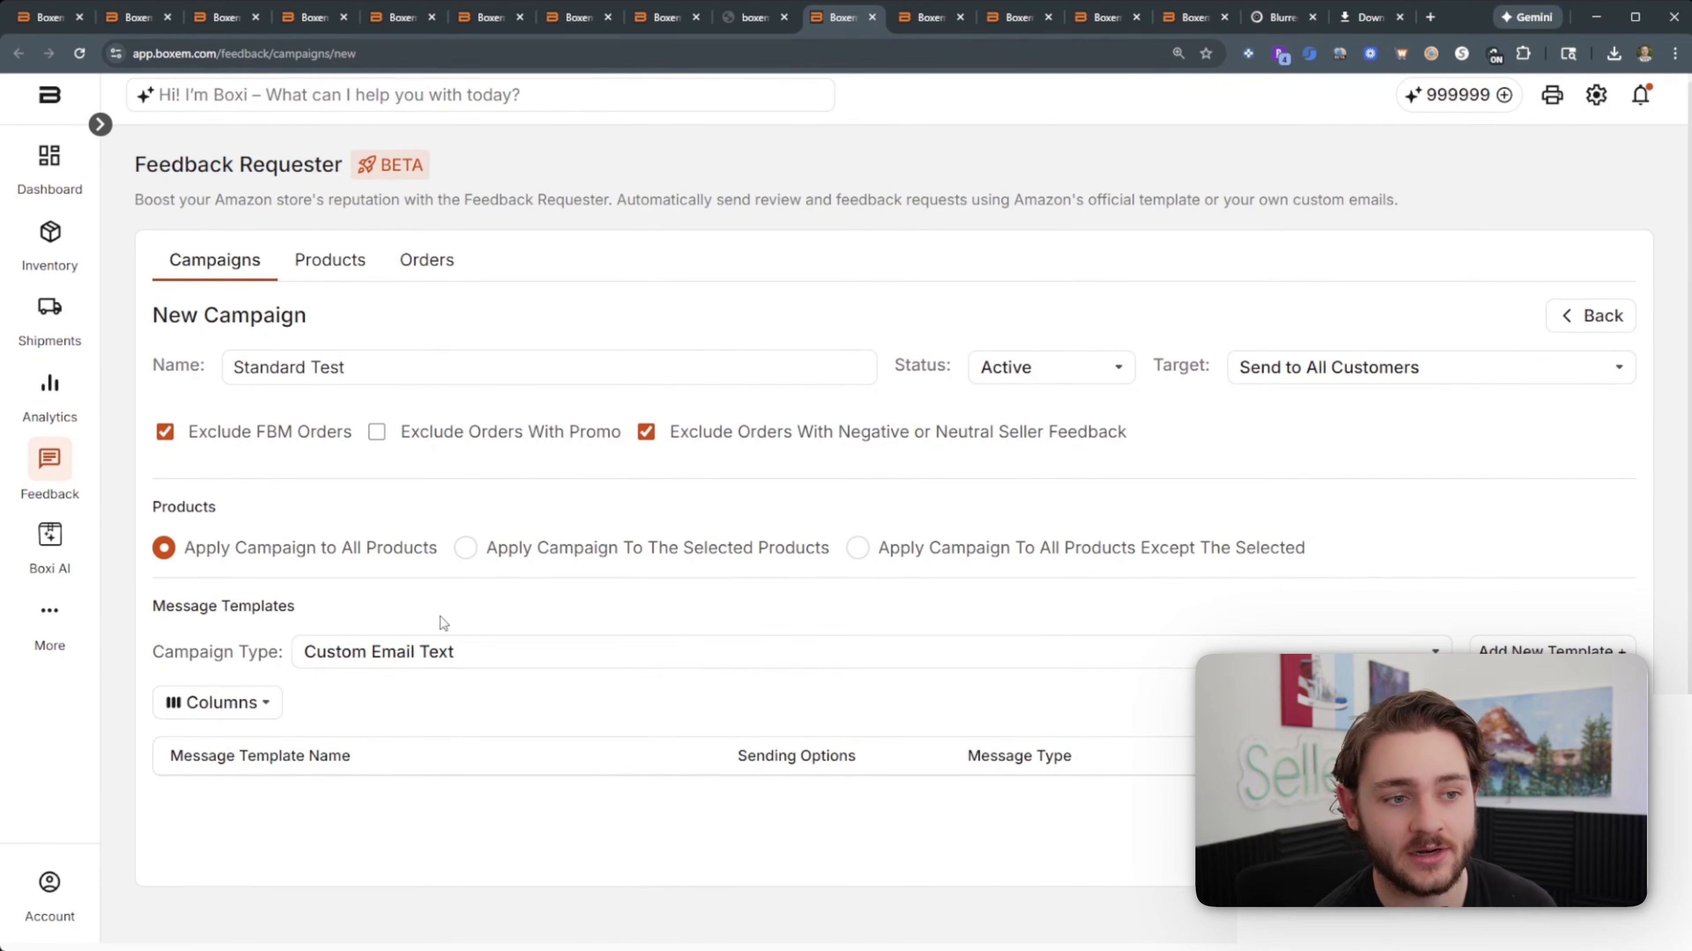
pyautogui.click(403, 668)
pyautogui.click(434, 741)
pyautogui.scroll(-5, 548, 653)
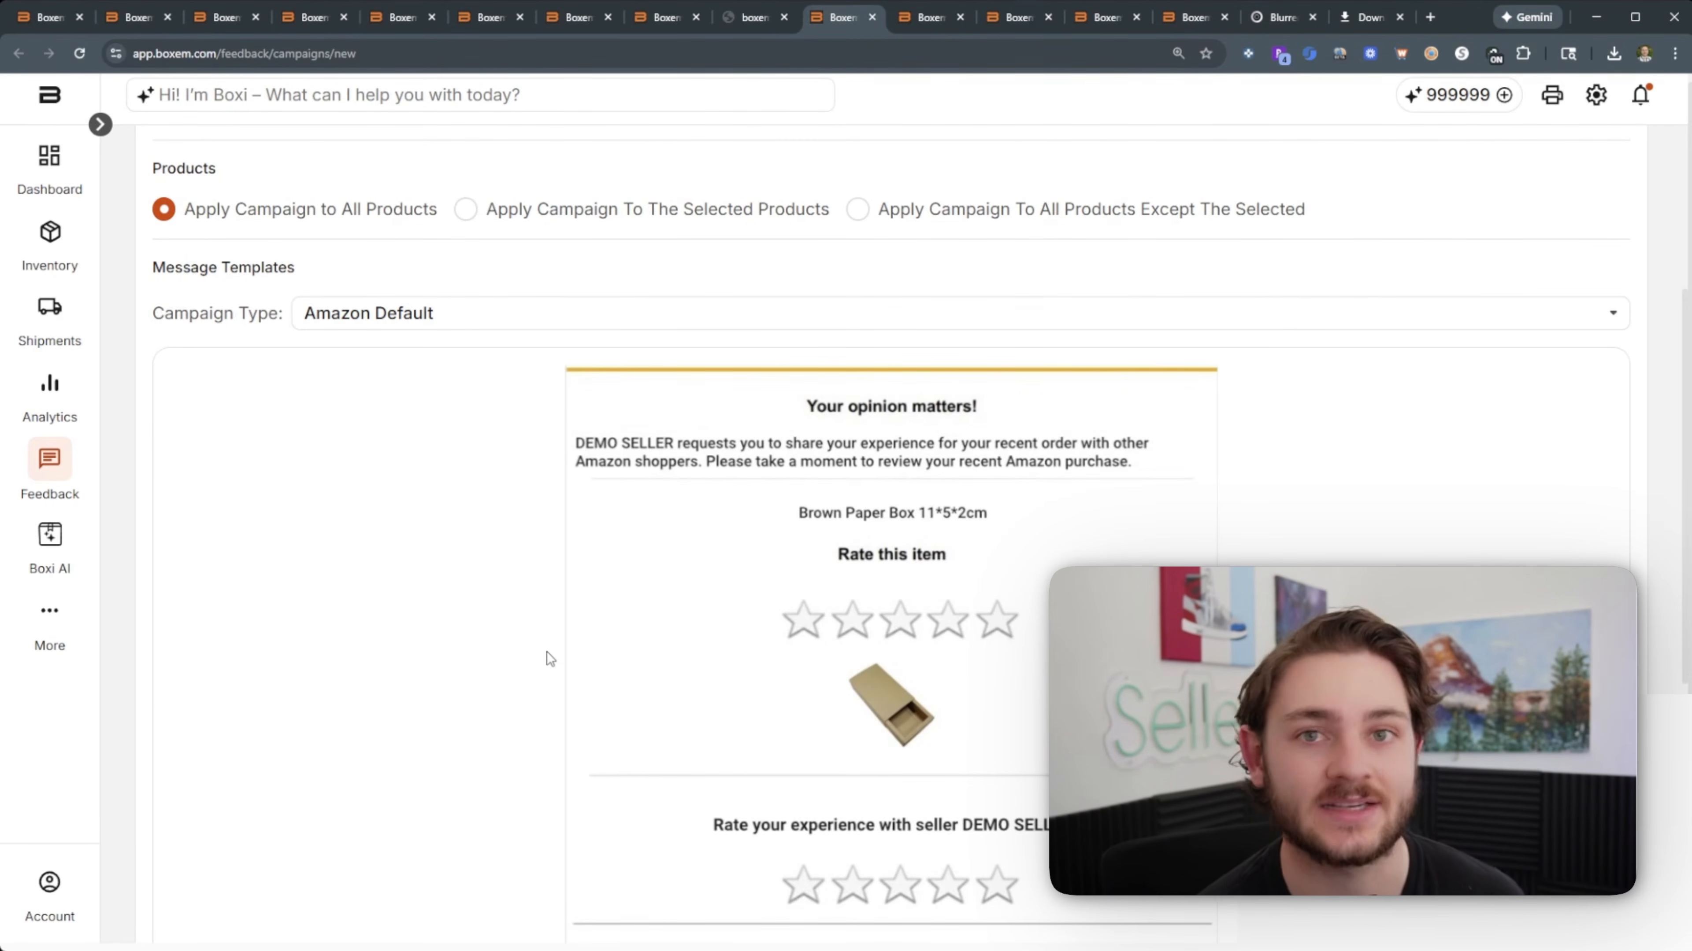
# Step: Review the campaign's sending options, keep the email at 7 days after Delivery Date, and exclude refunded orders
pyautogui.scroll(-3, 757, 760)
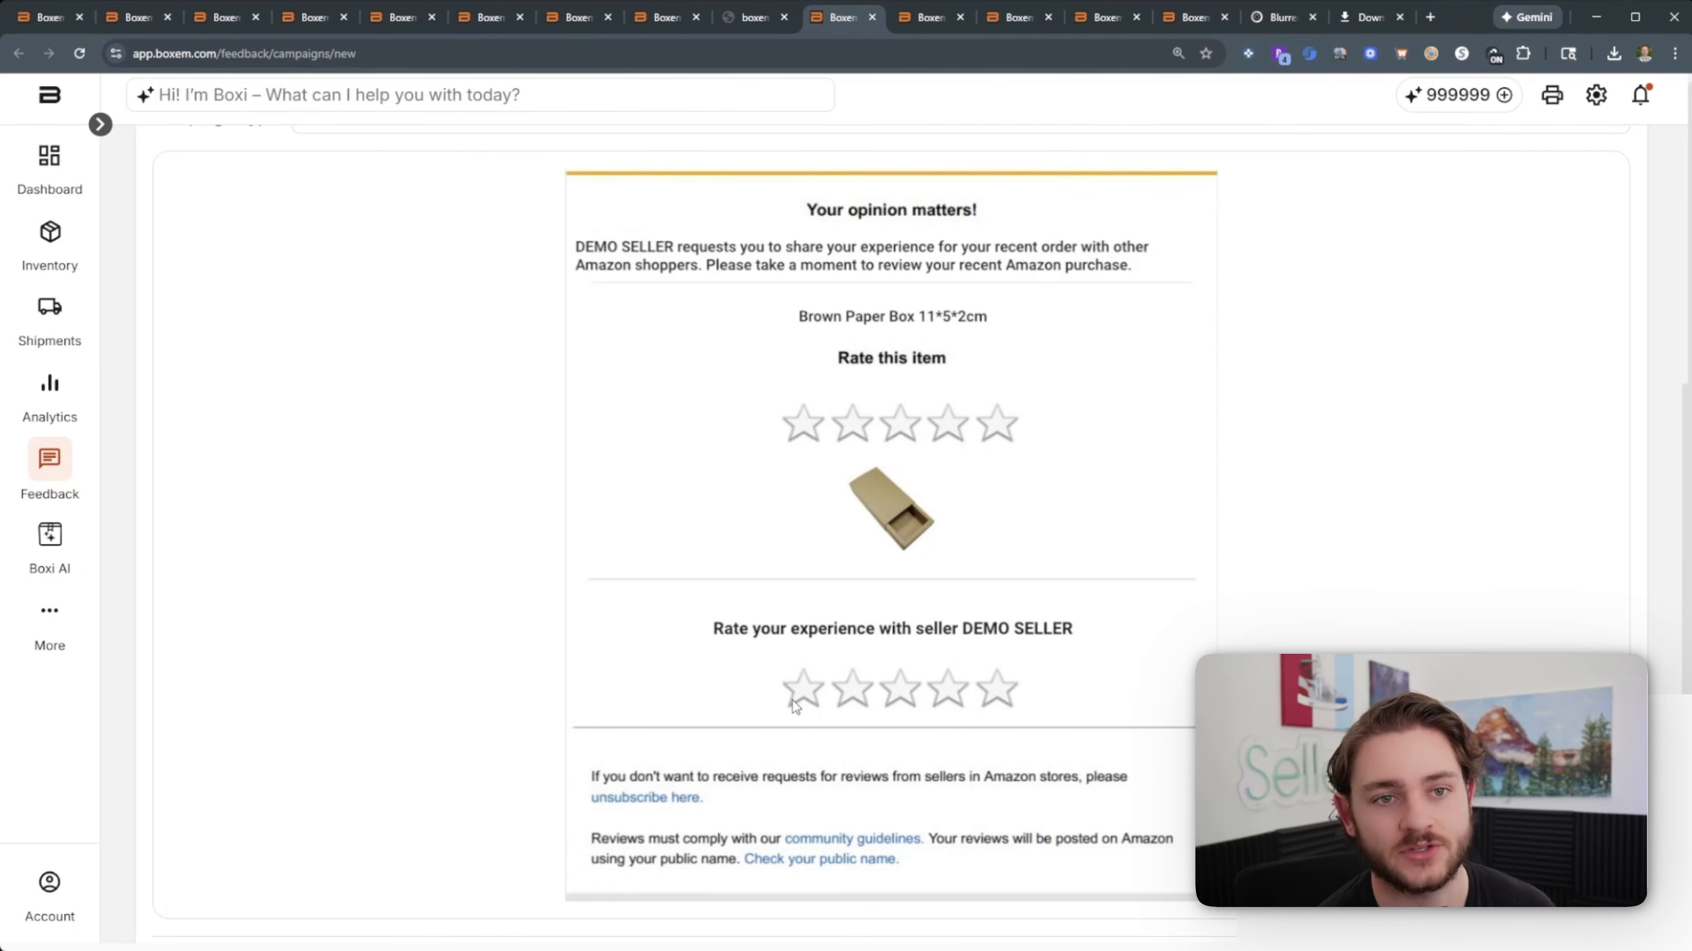
pyautogui.scroll(-5, 728, 628)
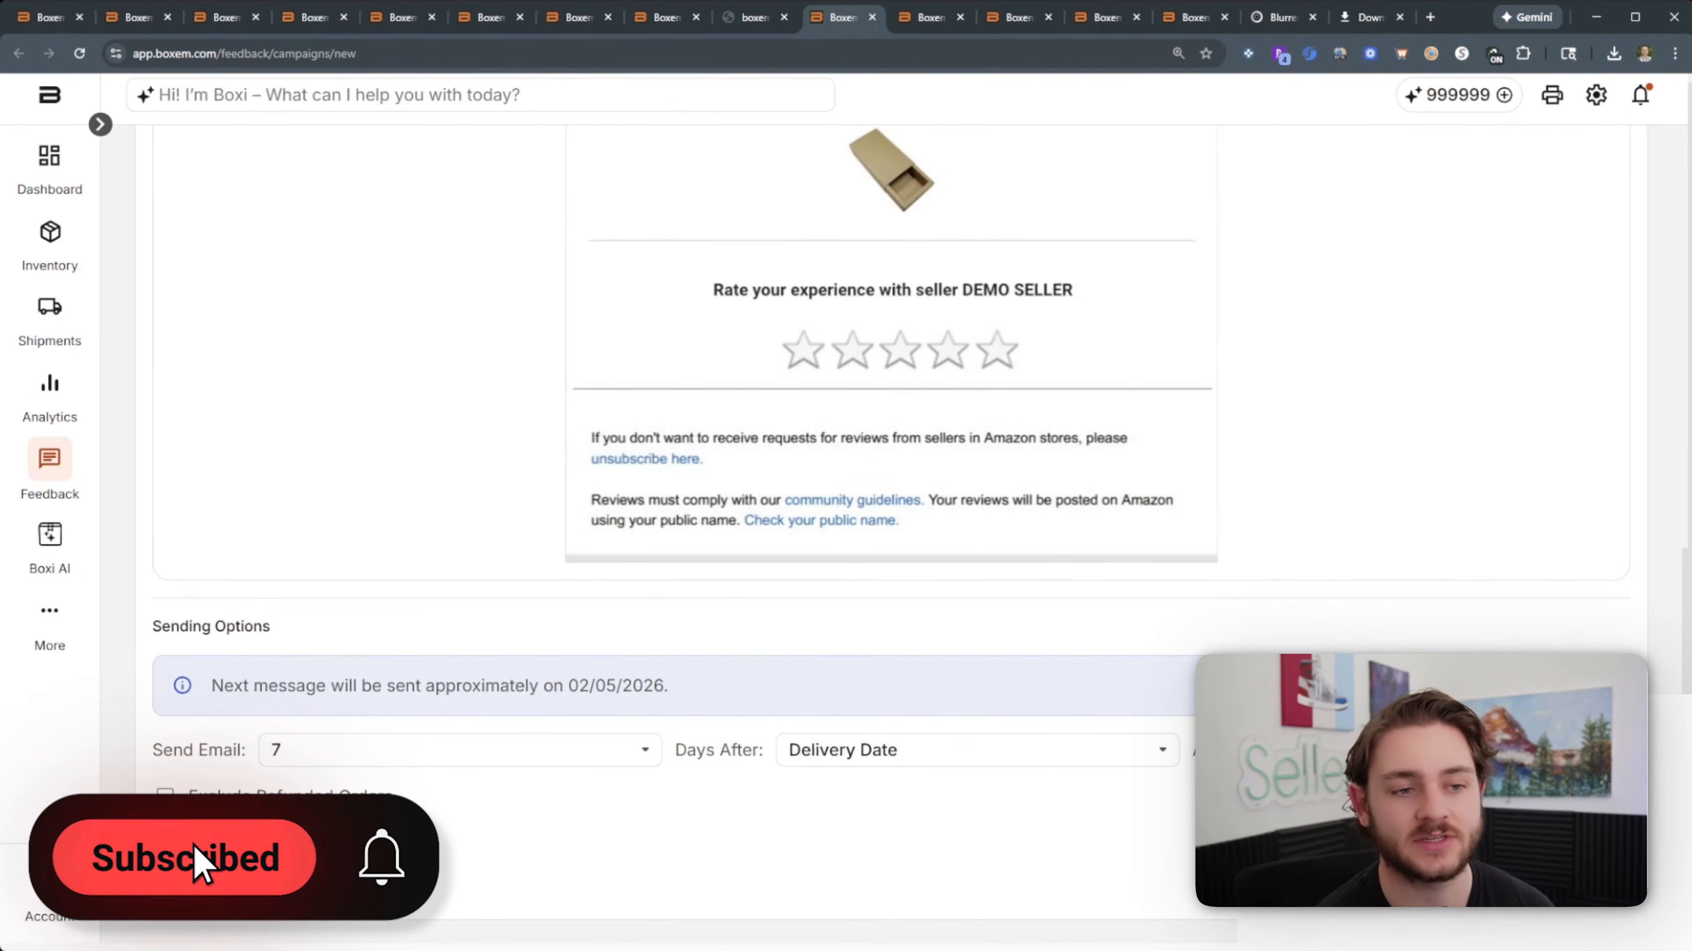
pyautogui.click(338, 762)
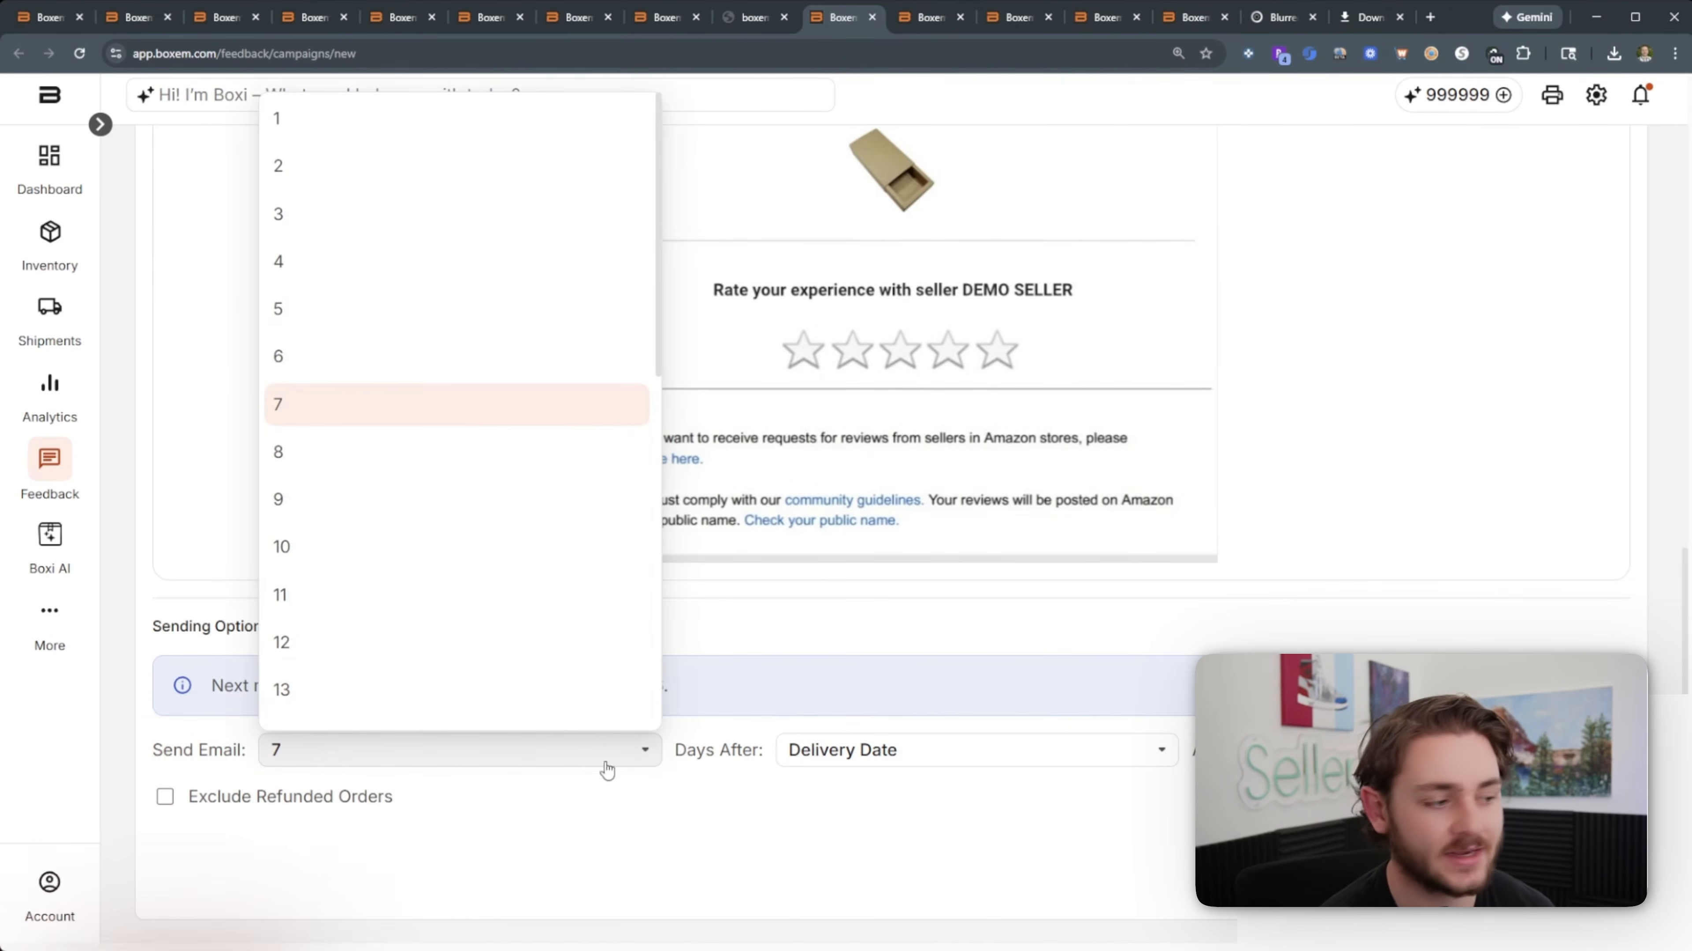
pyautogui.click(898, 773)
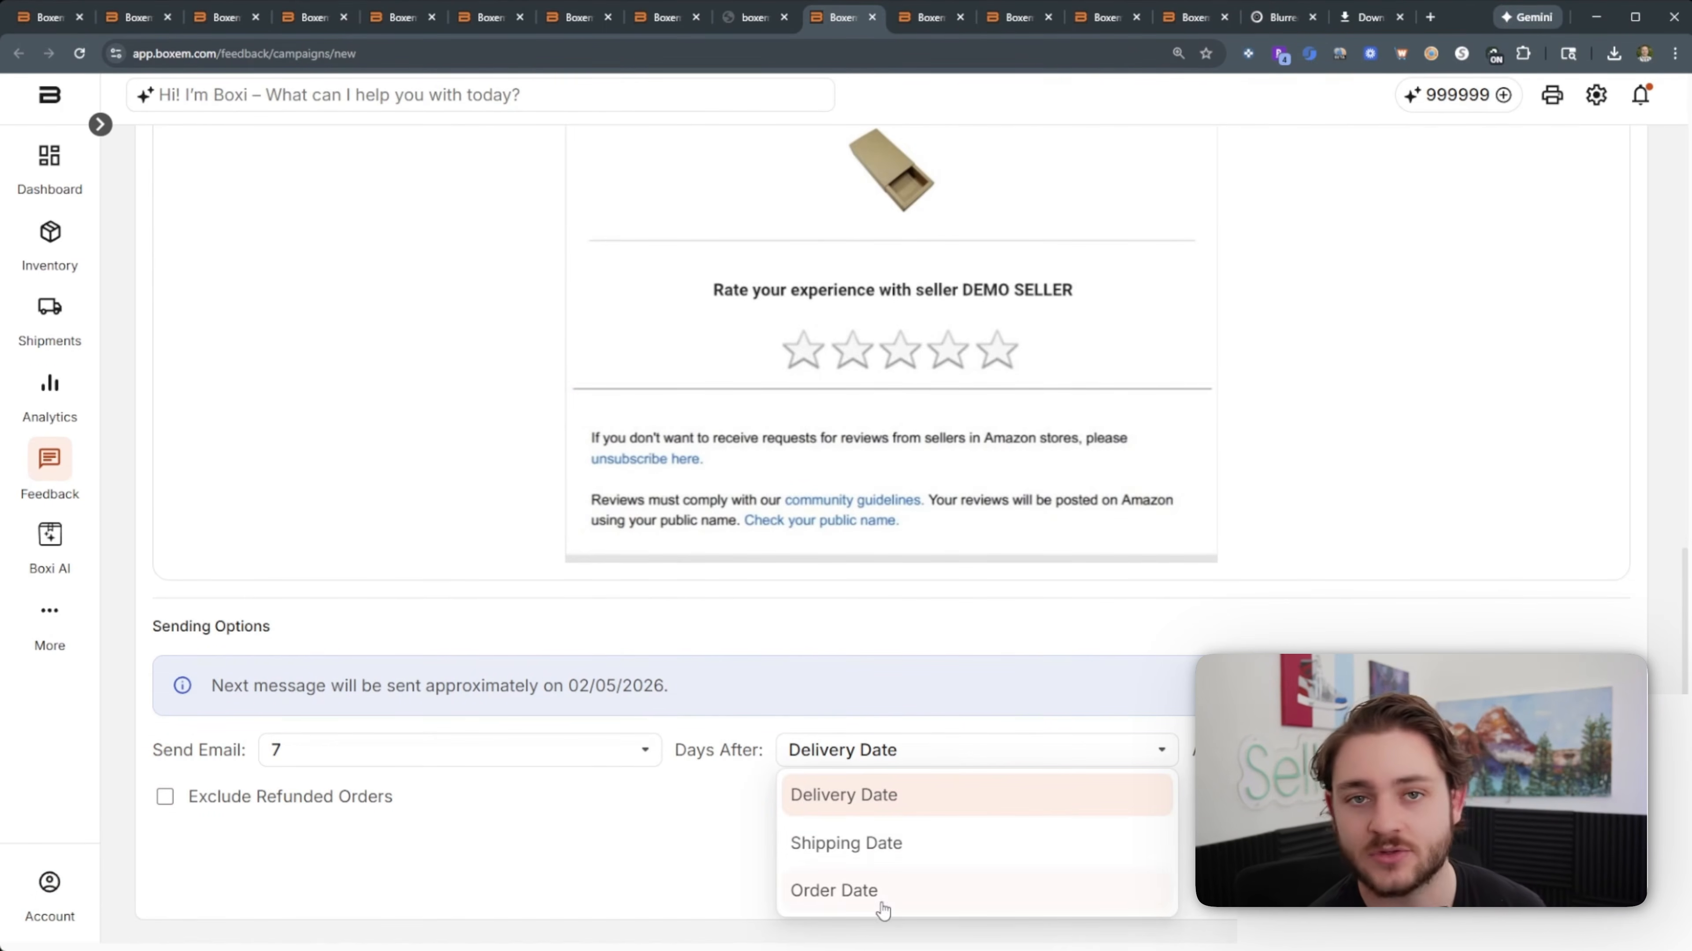
pyautogui.click(674, 858)
pyautogui.click(595, 756)
pyautogui.click(947, 831)
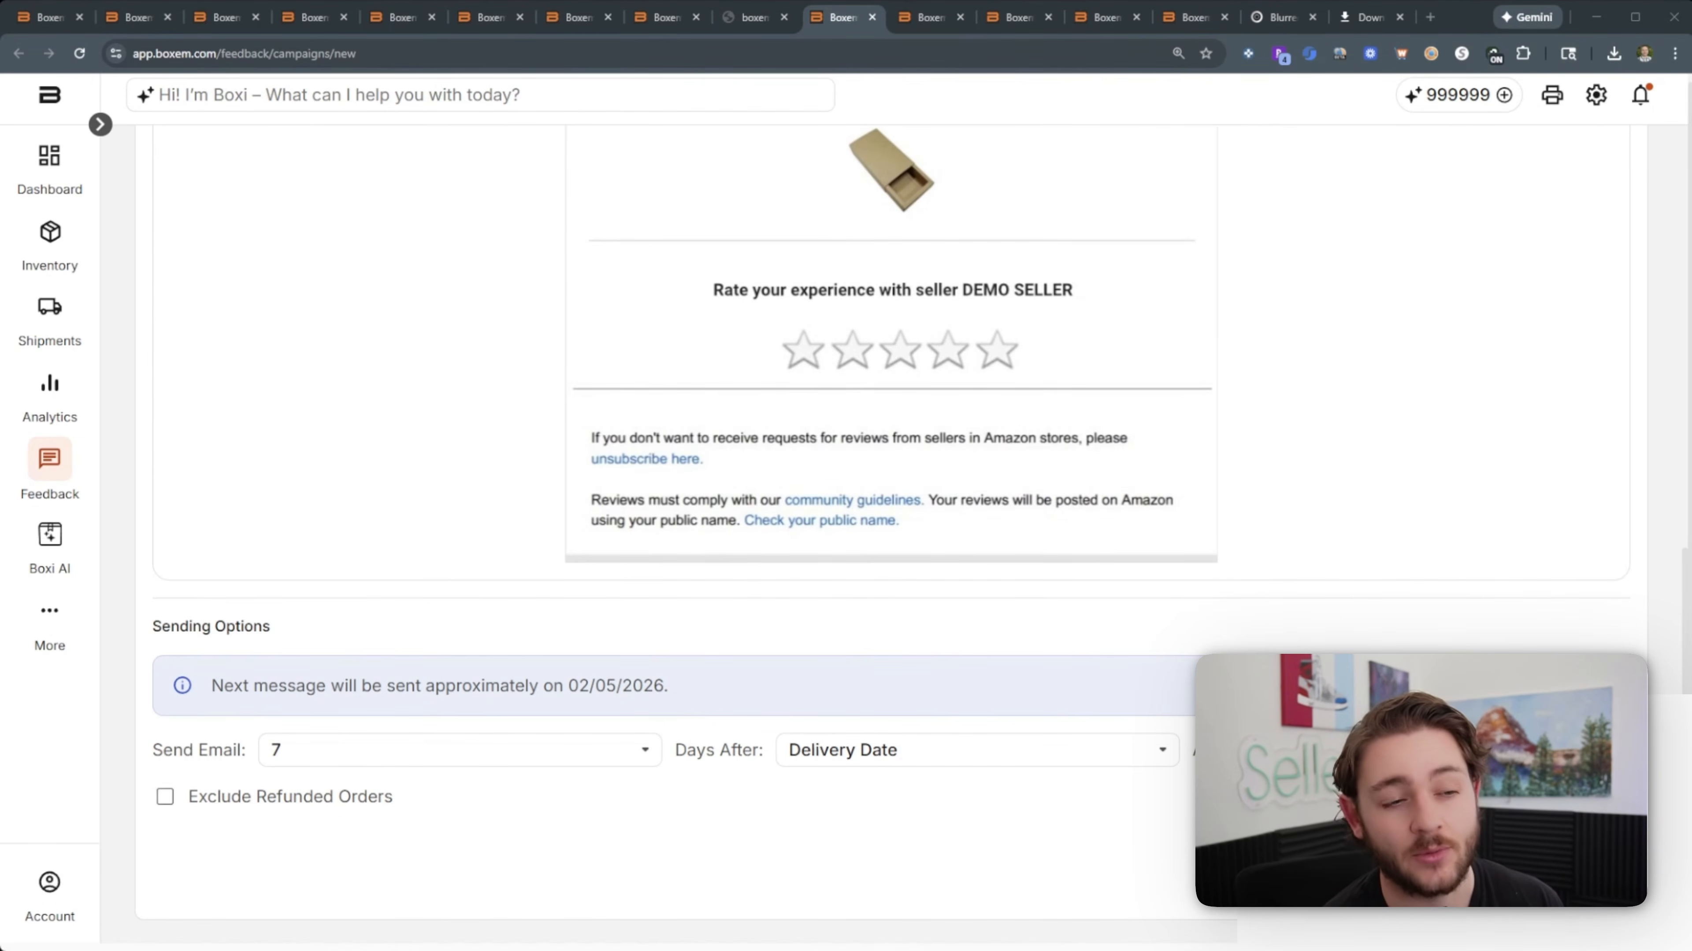
pyautogui.click(164, 796)
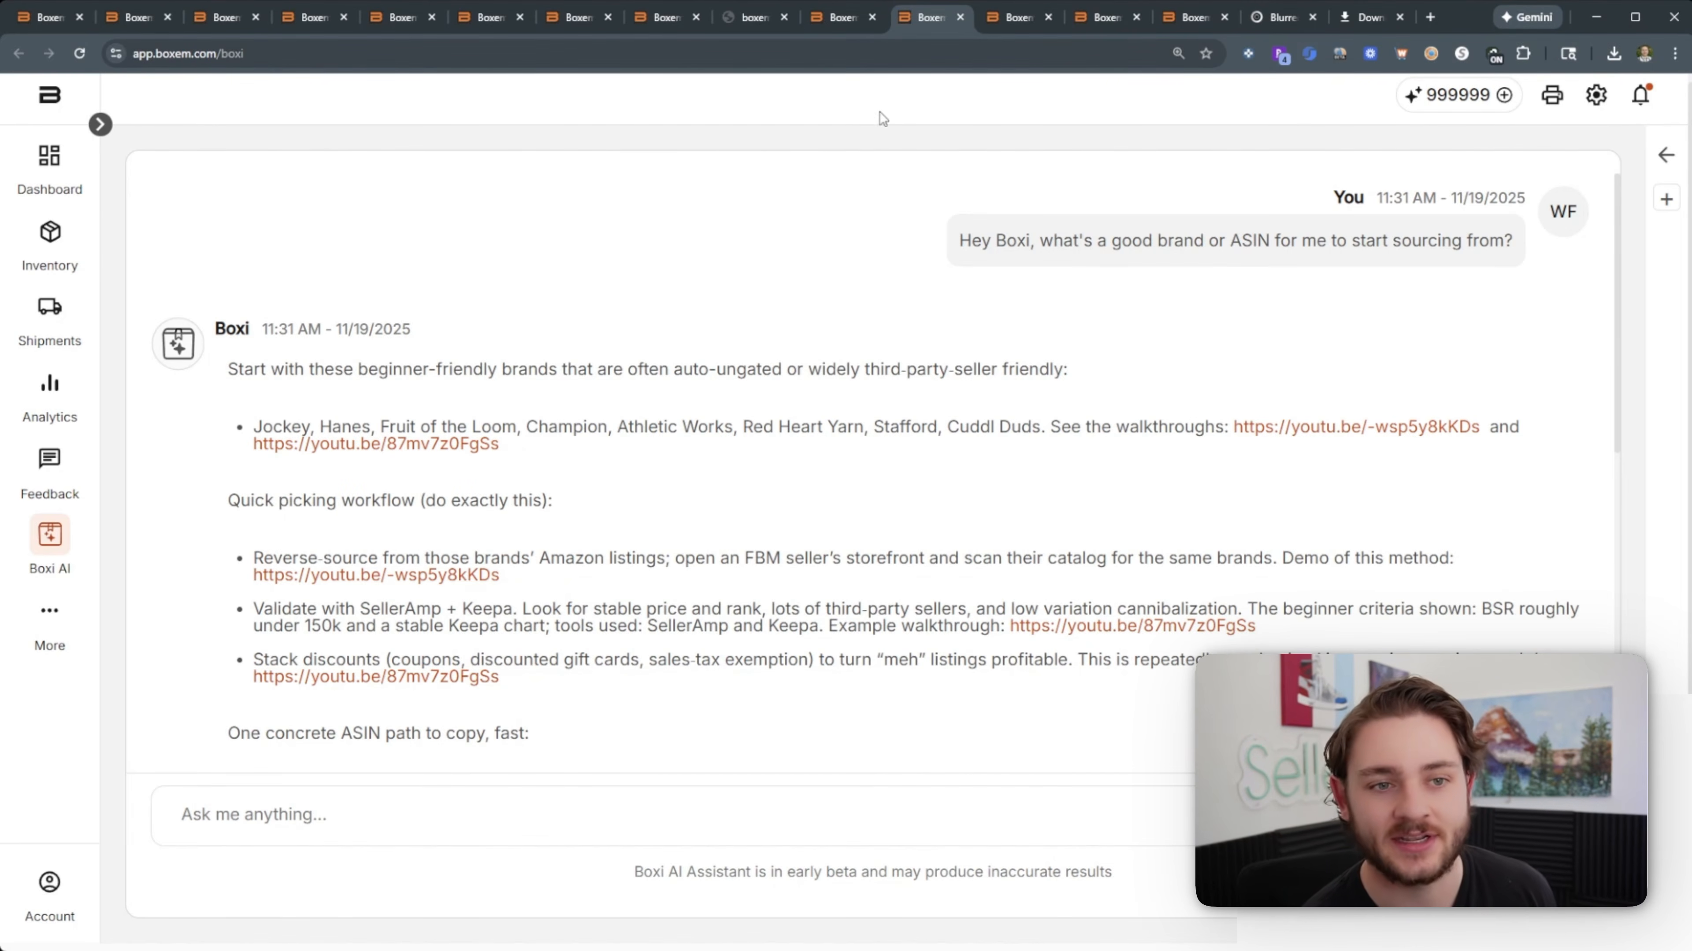
# Step: Review the Boxi AI chats about a good brand or ASIN to source and five websites for sourcing Carter's clothing
pyautogui.doubleClick(1064, 239)
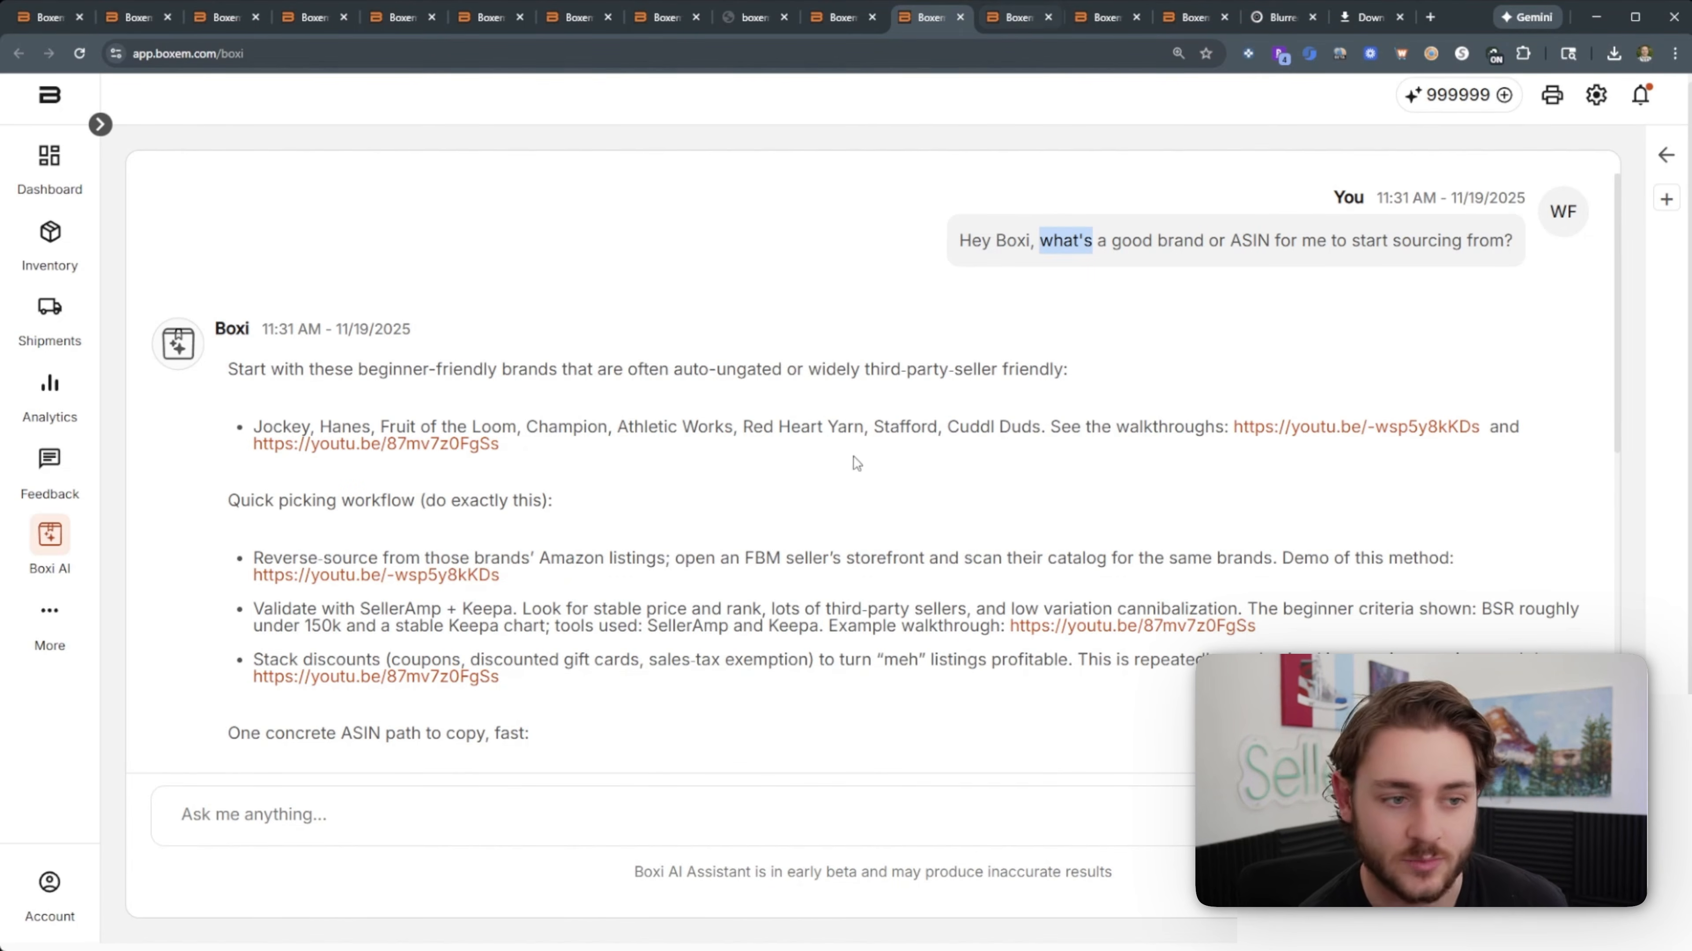
pyautogui.click(1000, 27)
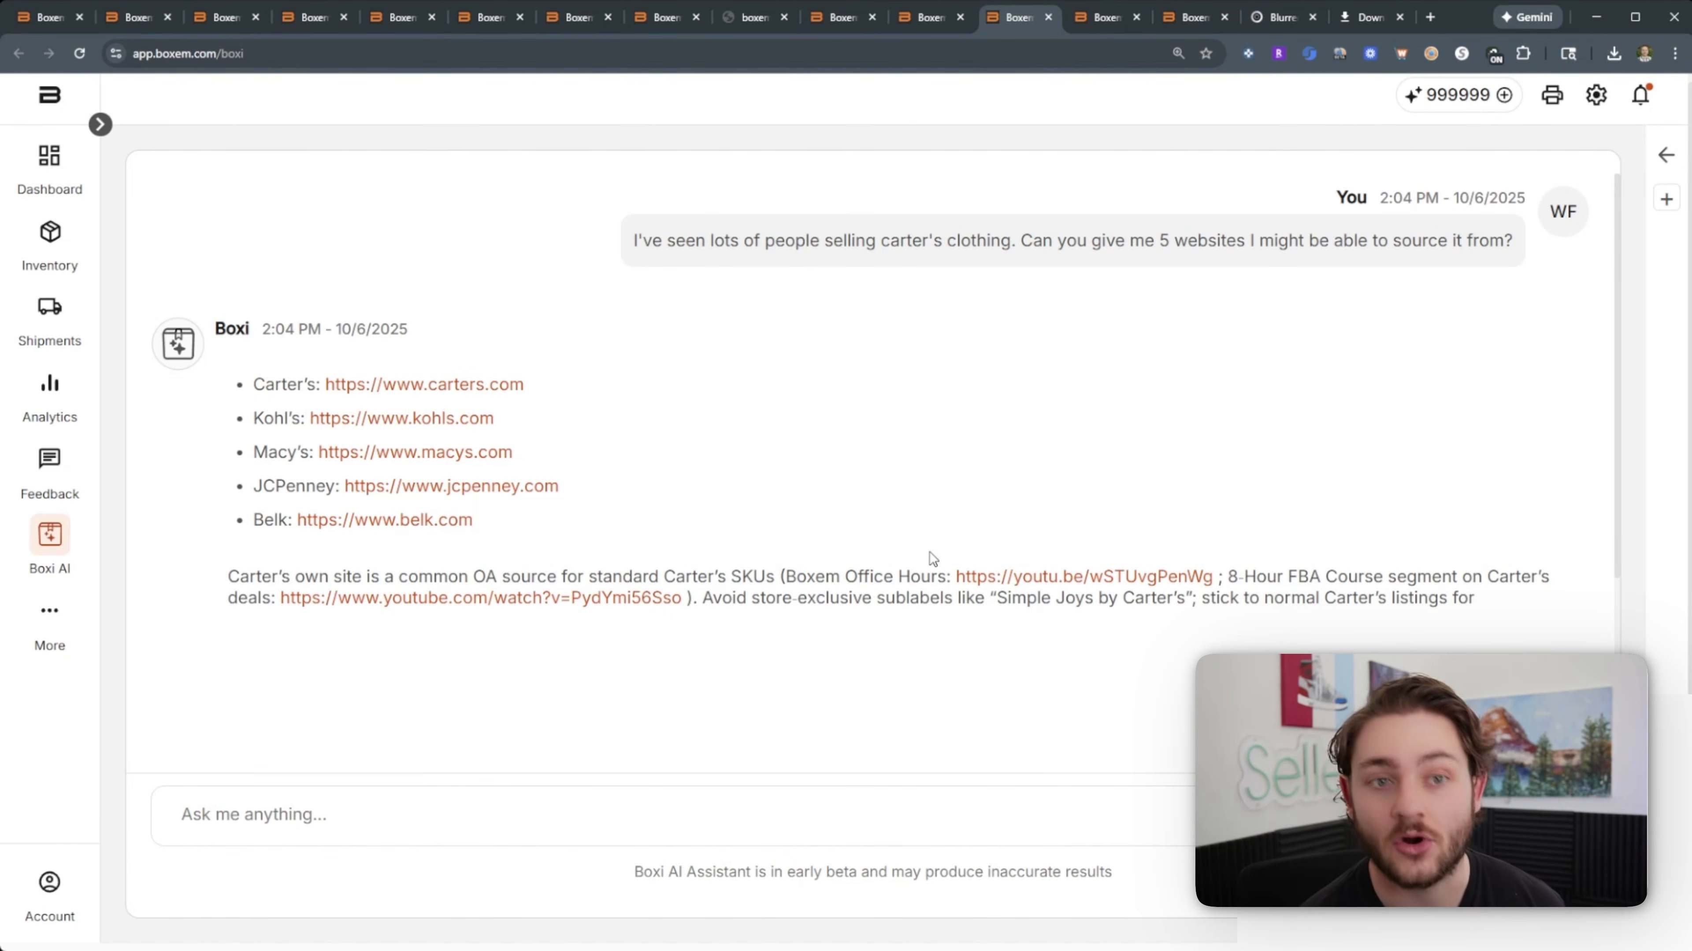
pyautogui.moveTo(1021, 240); pyautogui.dragTo(1462, 254)
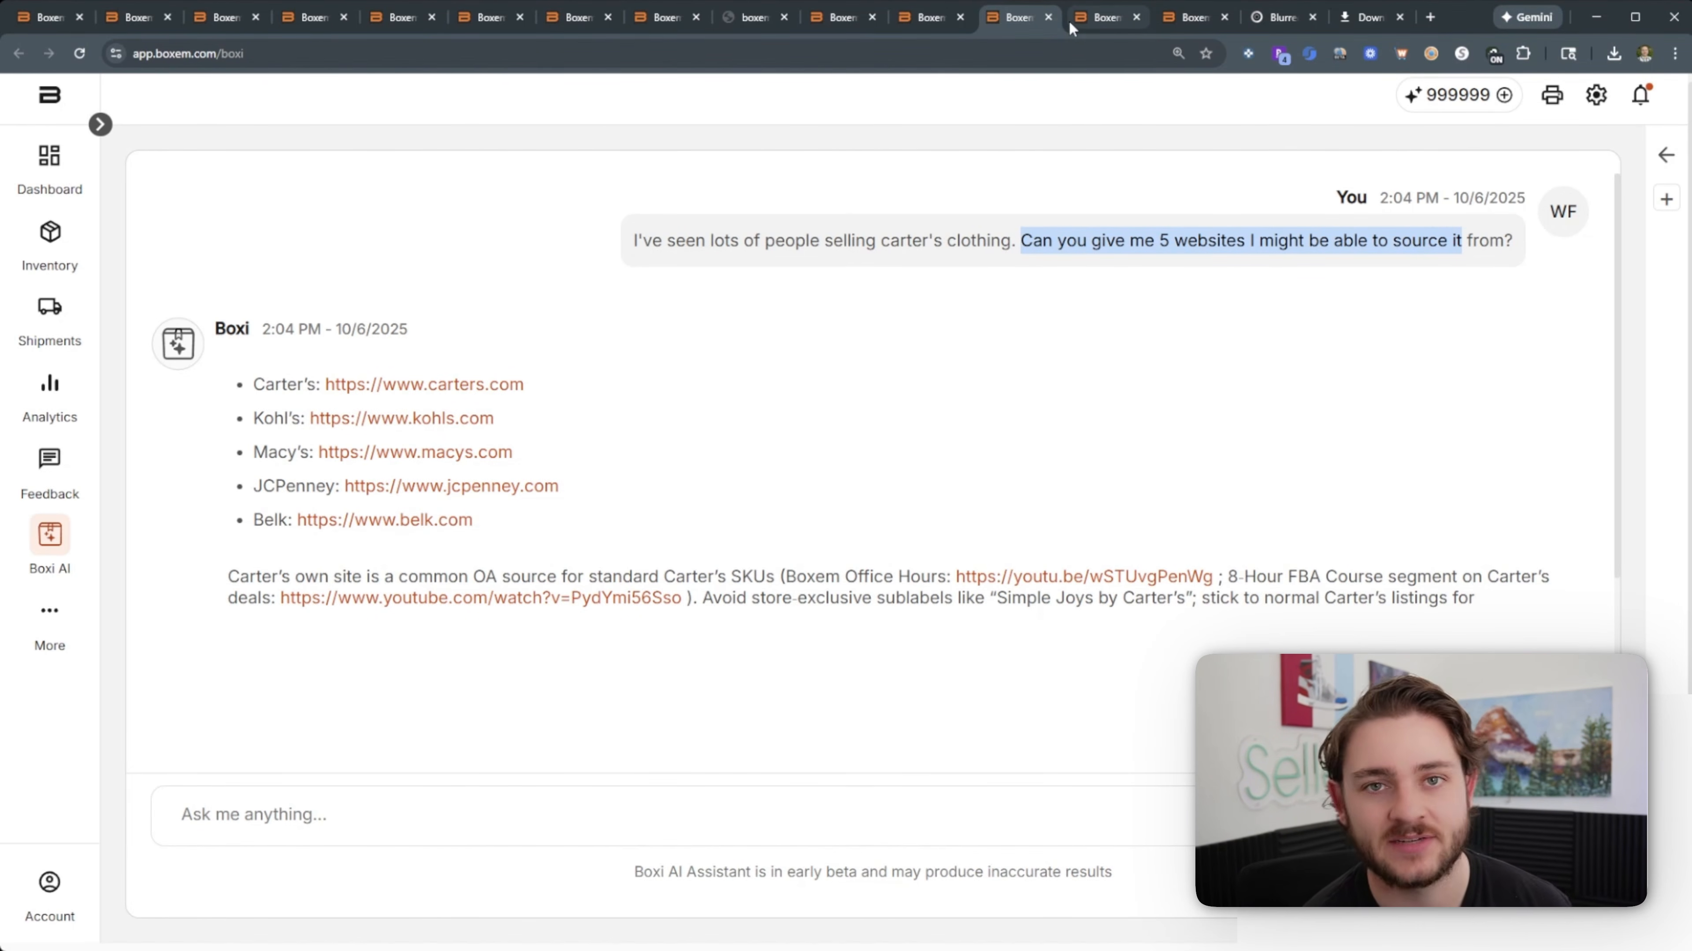
# Step: Switch to the Boxi AI chat about the cheapest place to source Jockey items and read its answer
pyautogui.click(1087, 25)
pyautogui.moveTo(1113, 224); pyautogui.dragTo(1450, 238)
pyautogui.click(1450, 238)
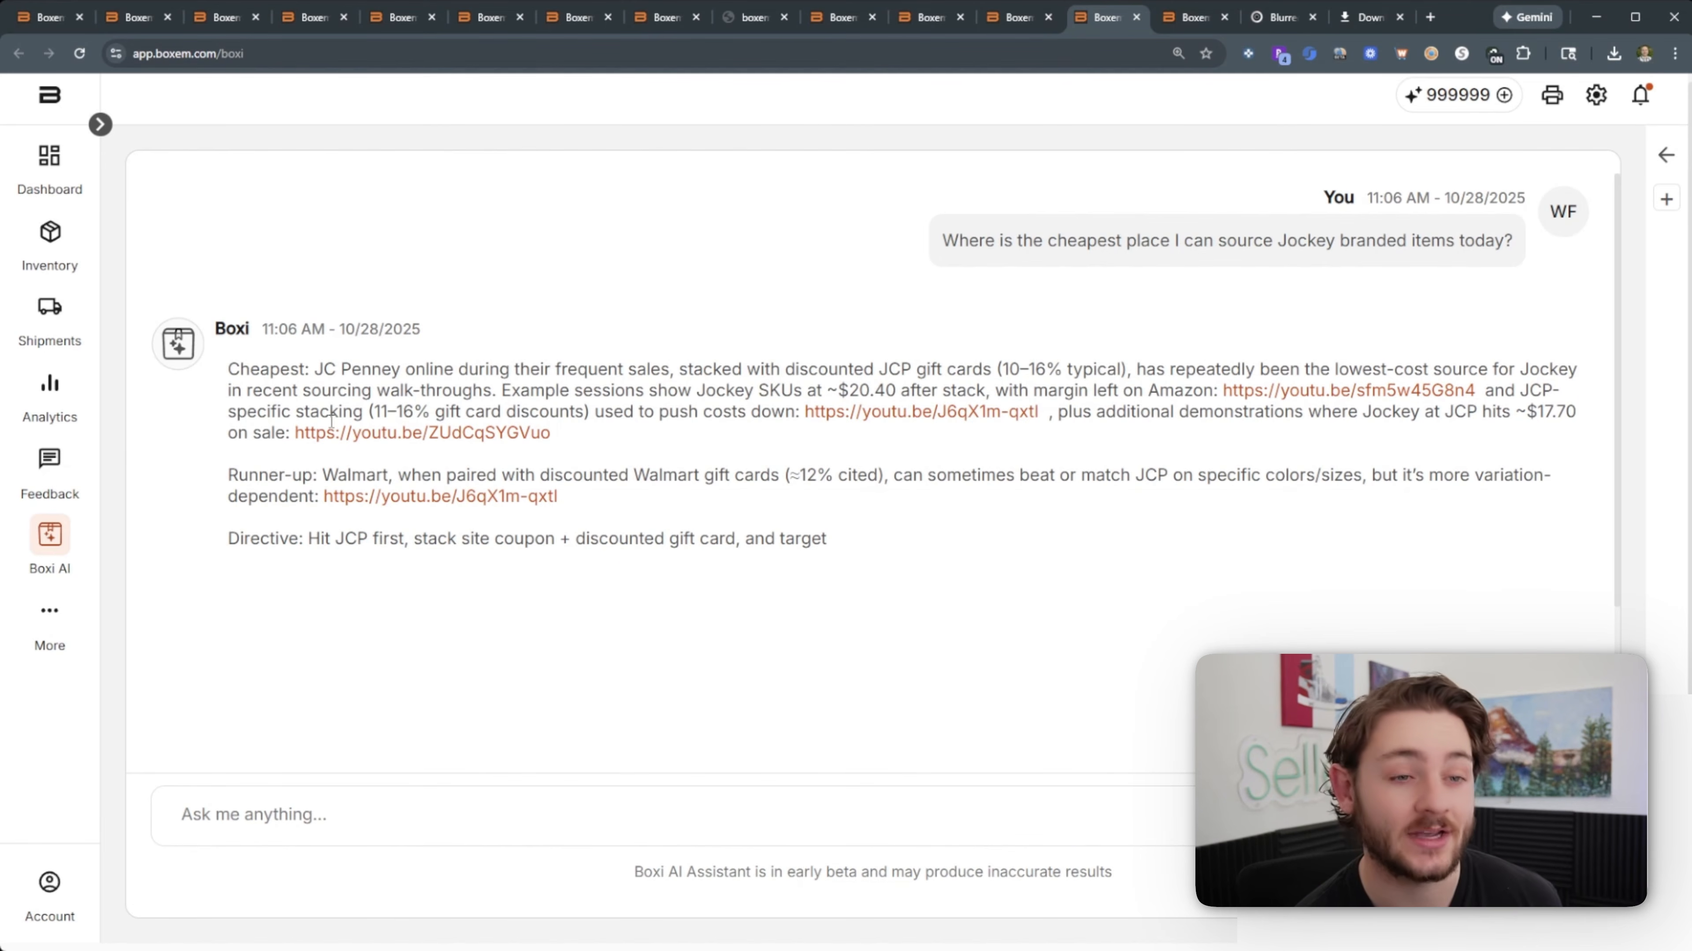
pyautogui.moveTo(713, 369); pyautogui.dragTo(1011, 368)
pyautogui.click(770, 408)
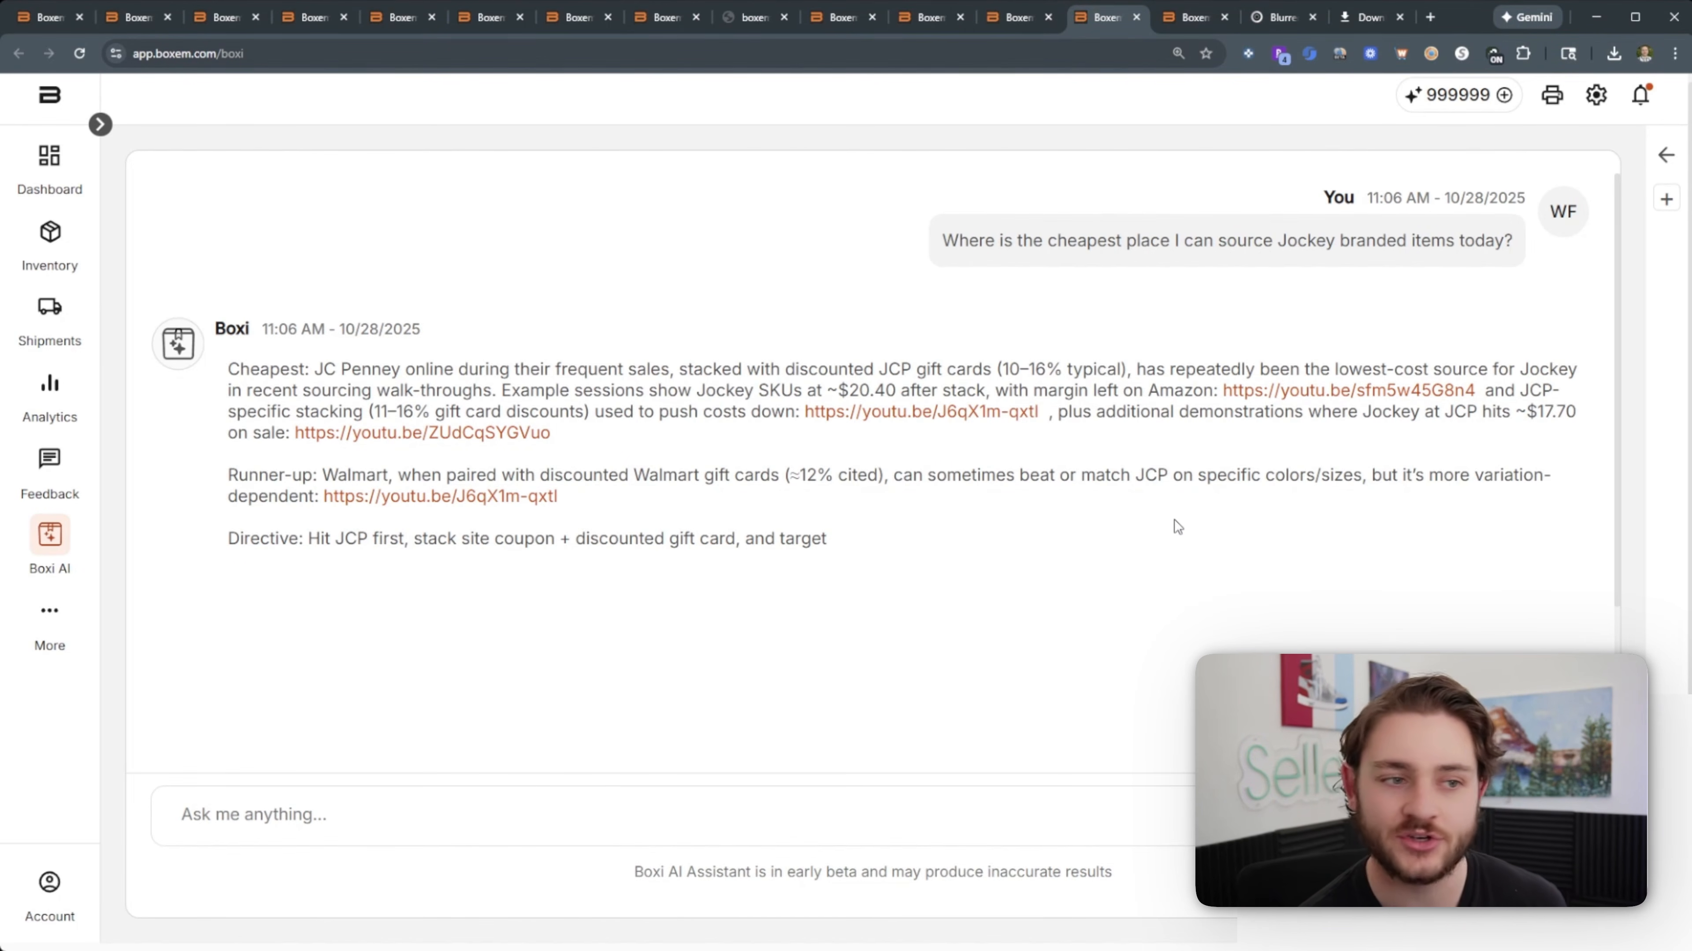
# Step: Switch to the Boxi AI chat about Q1 FBM shipping template changes and examine the question about Seller Central
pyautogui.click(1192, 28)
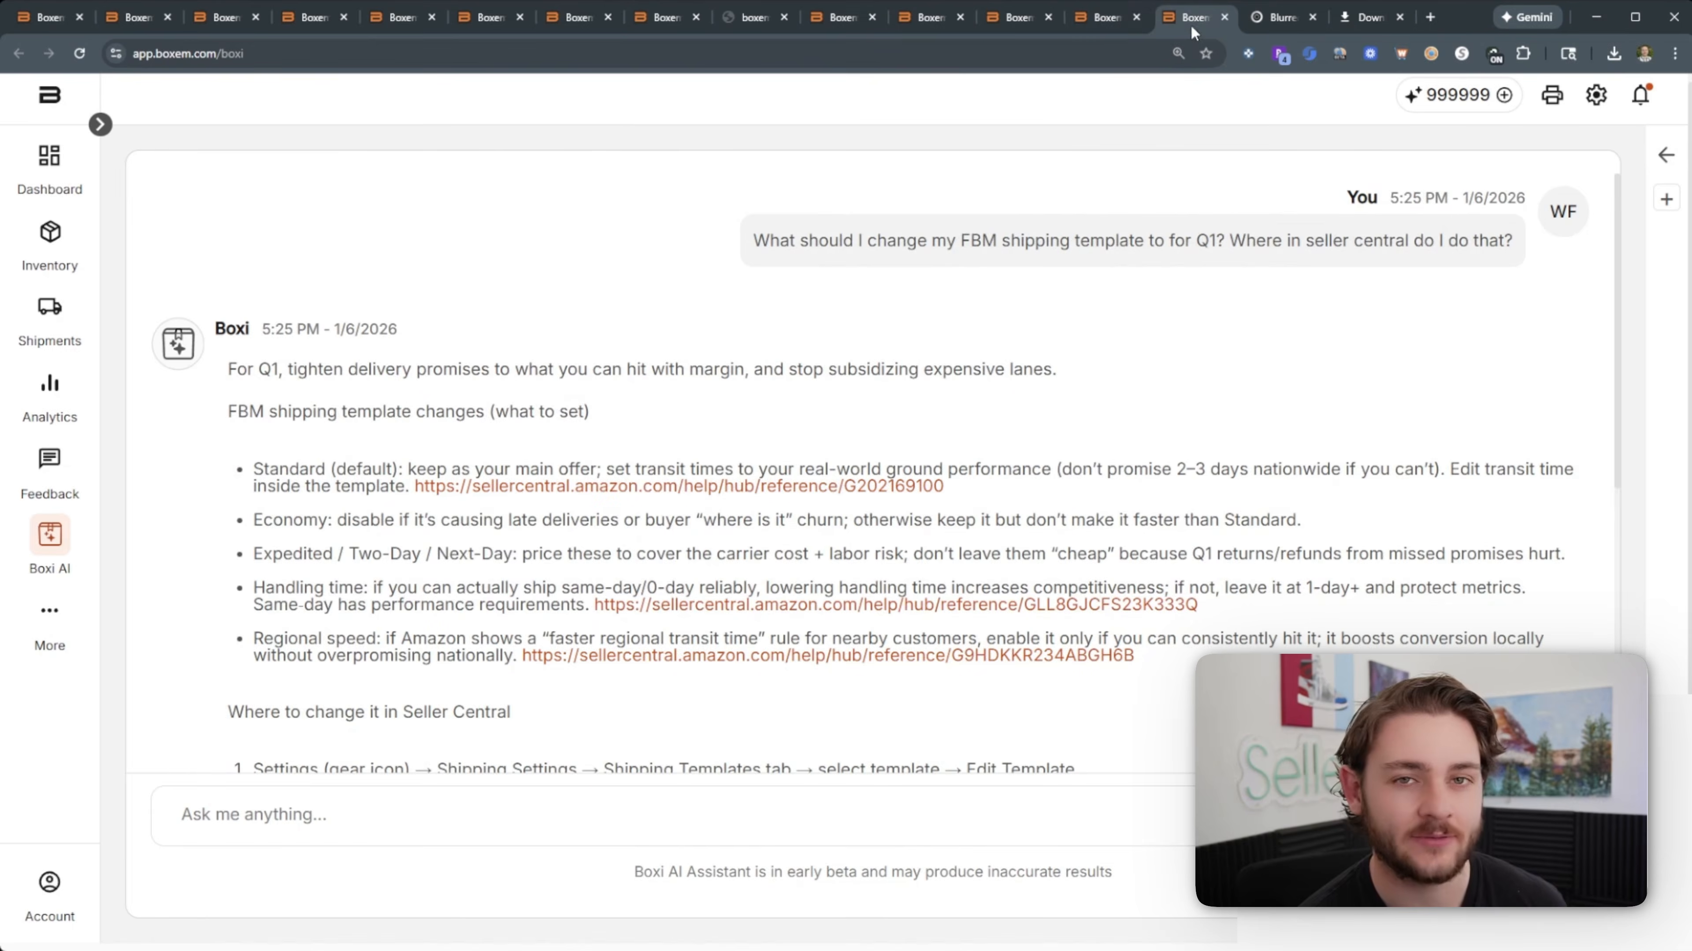
pyautogui.doubleClick(882, 236)
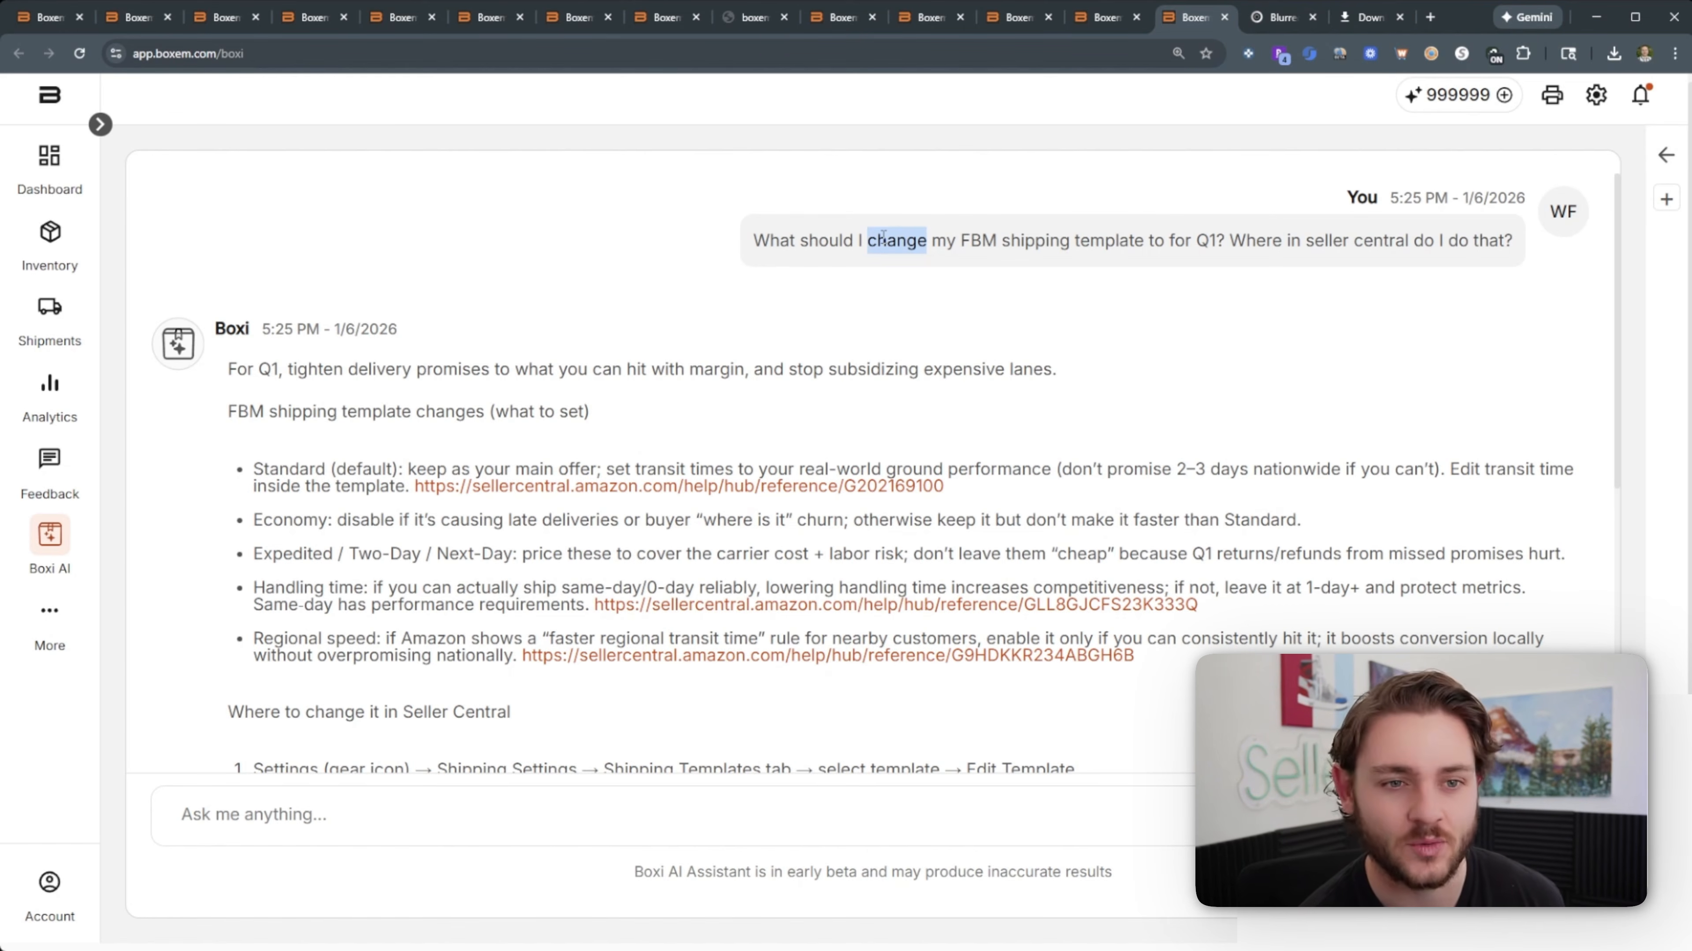
pyautogui.moveTo(1196, 240); pyautogui.dragTo(1509, 278)
pyautogui.click(1015, 260)
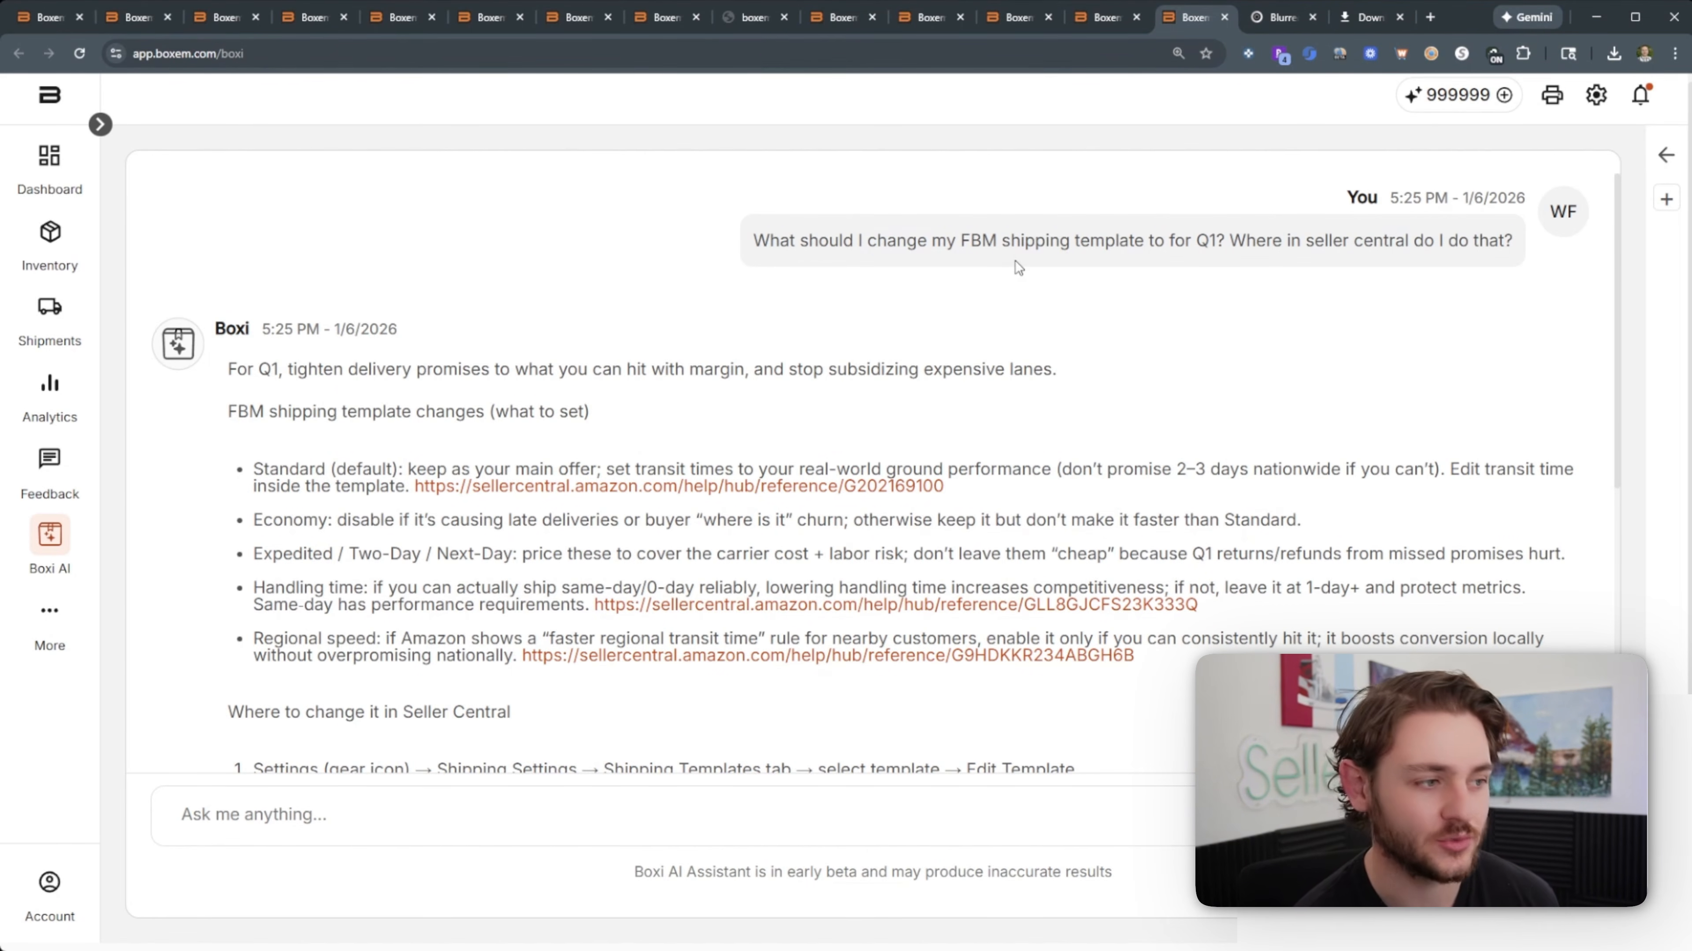